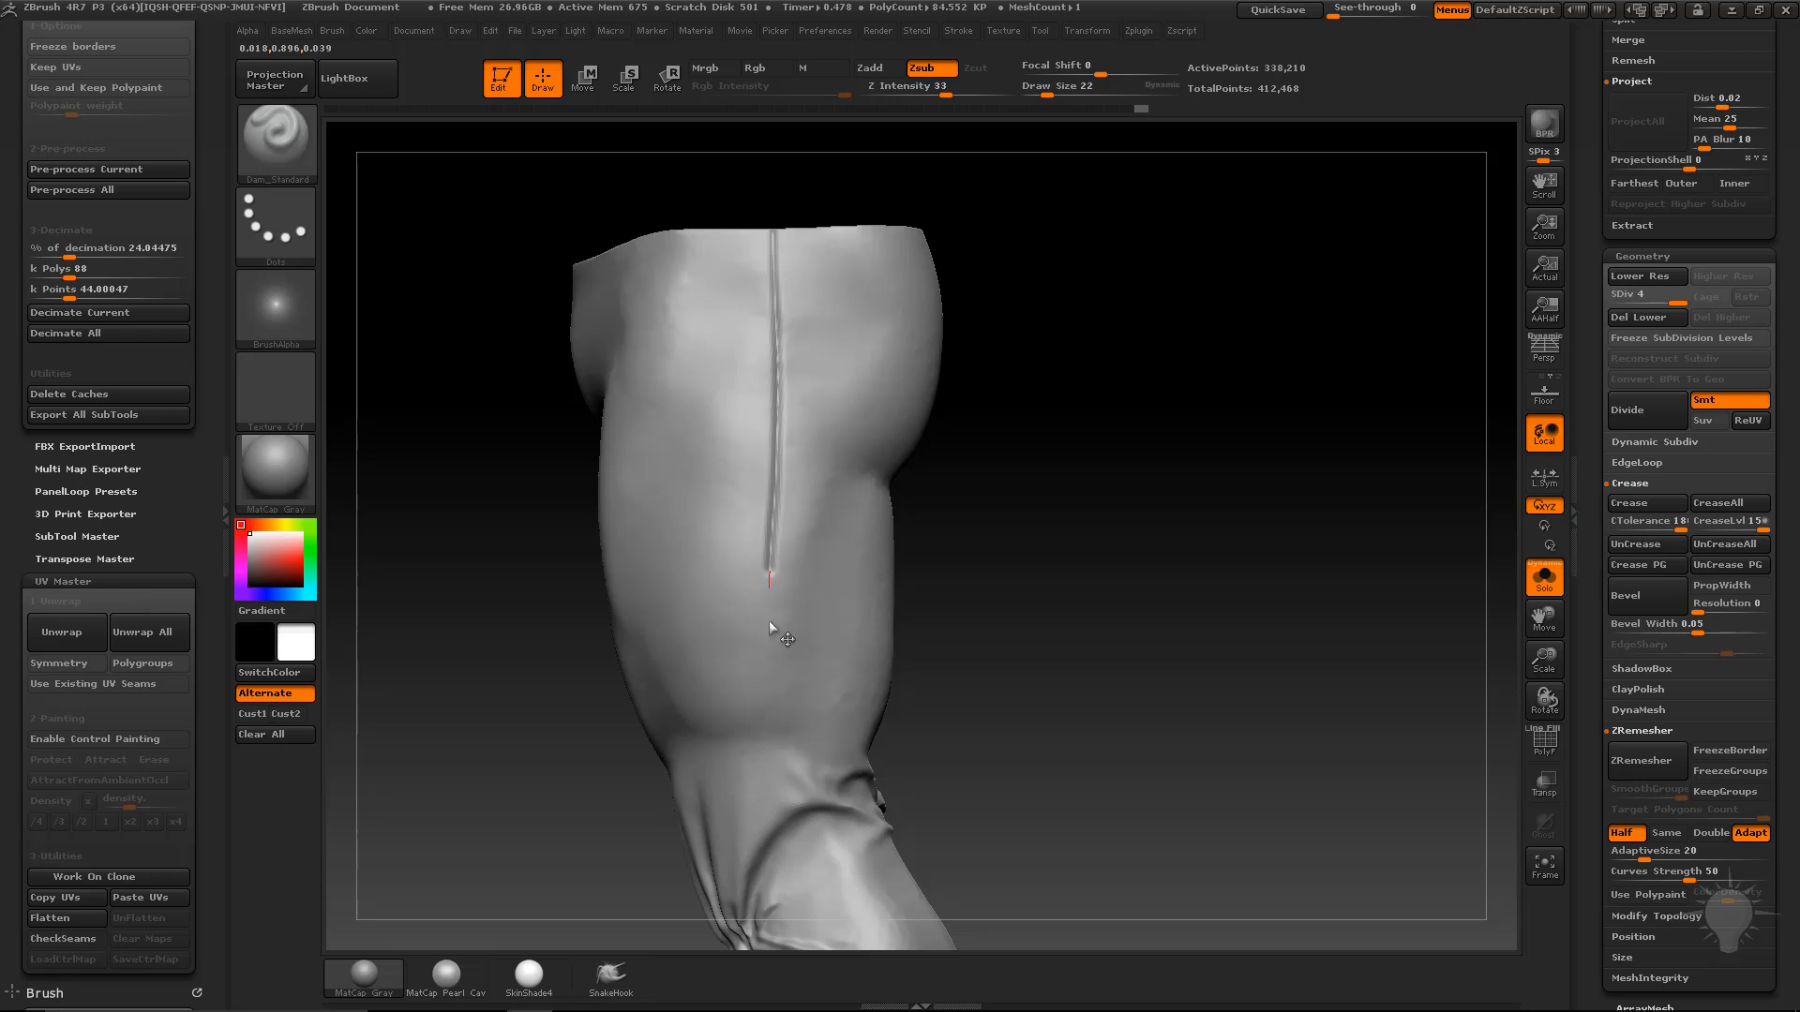
# Step: Undo the last seam stroke down the side of the pant leg
pyautogui.keyDown('alt'); pyautogui.moveTo(1021, 698); pyautogui.dragTo(956, 592); pyautogui.keyUp('alt')
pyautogui.hotkey('ctrl', 'z')
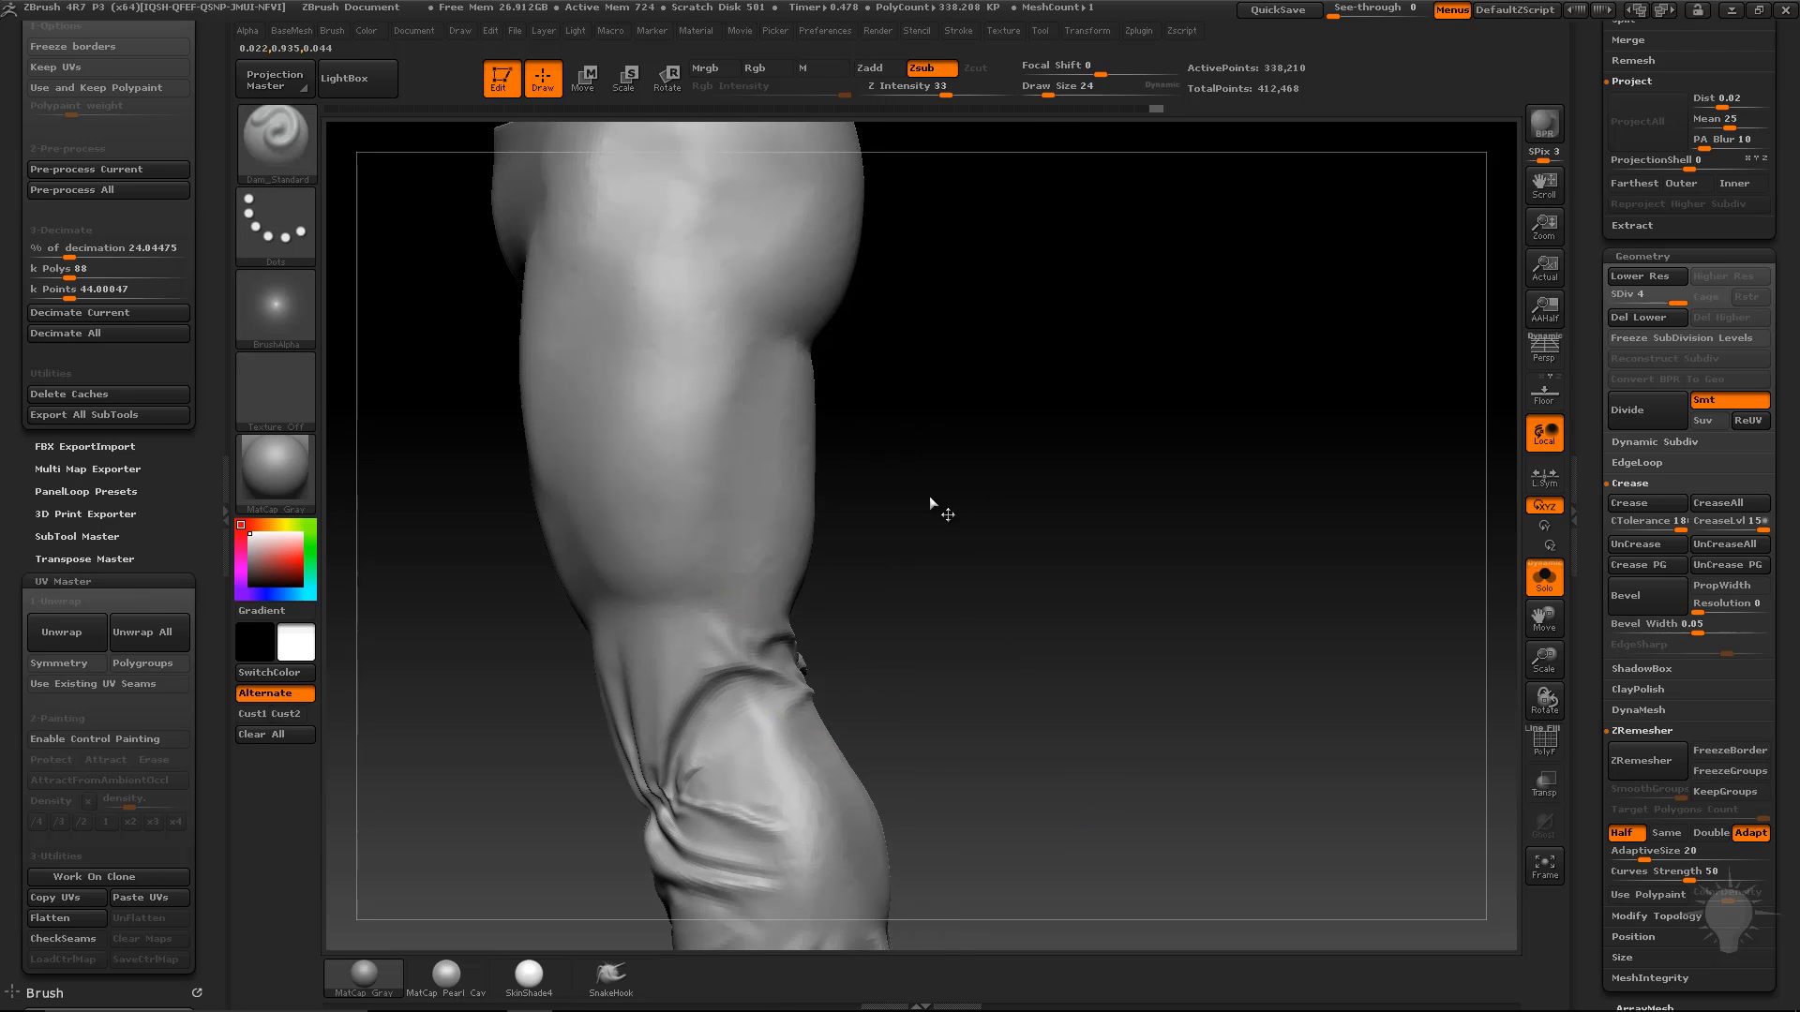
pyautogui.moveTo(930, 497)
pyautogui.mouseDown()
pyautogui.moveTo(917, 445)
pyautogui.moveTo(937, 544)
pyautogui.mouseUp()
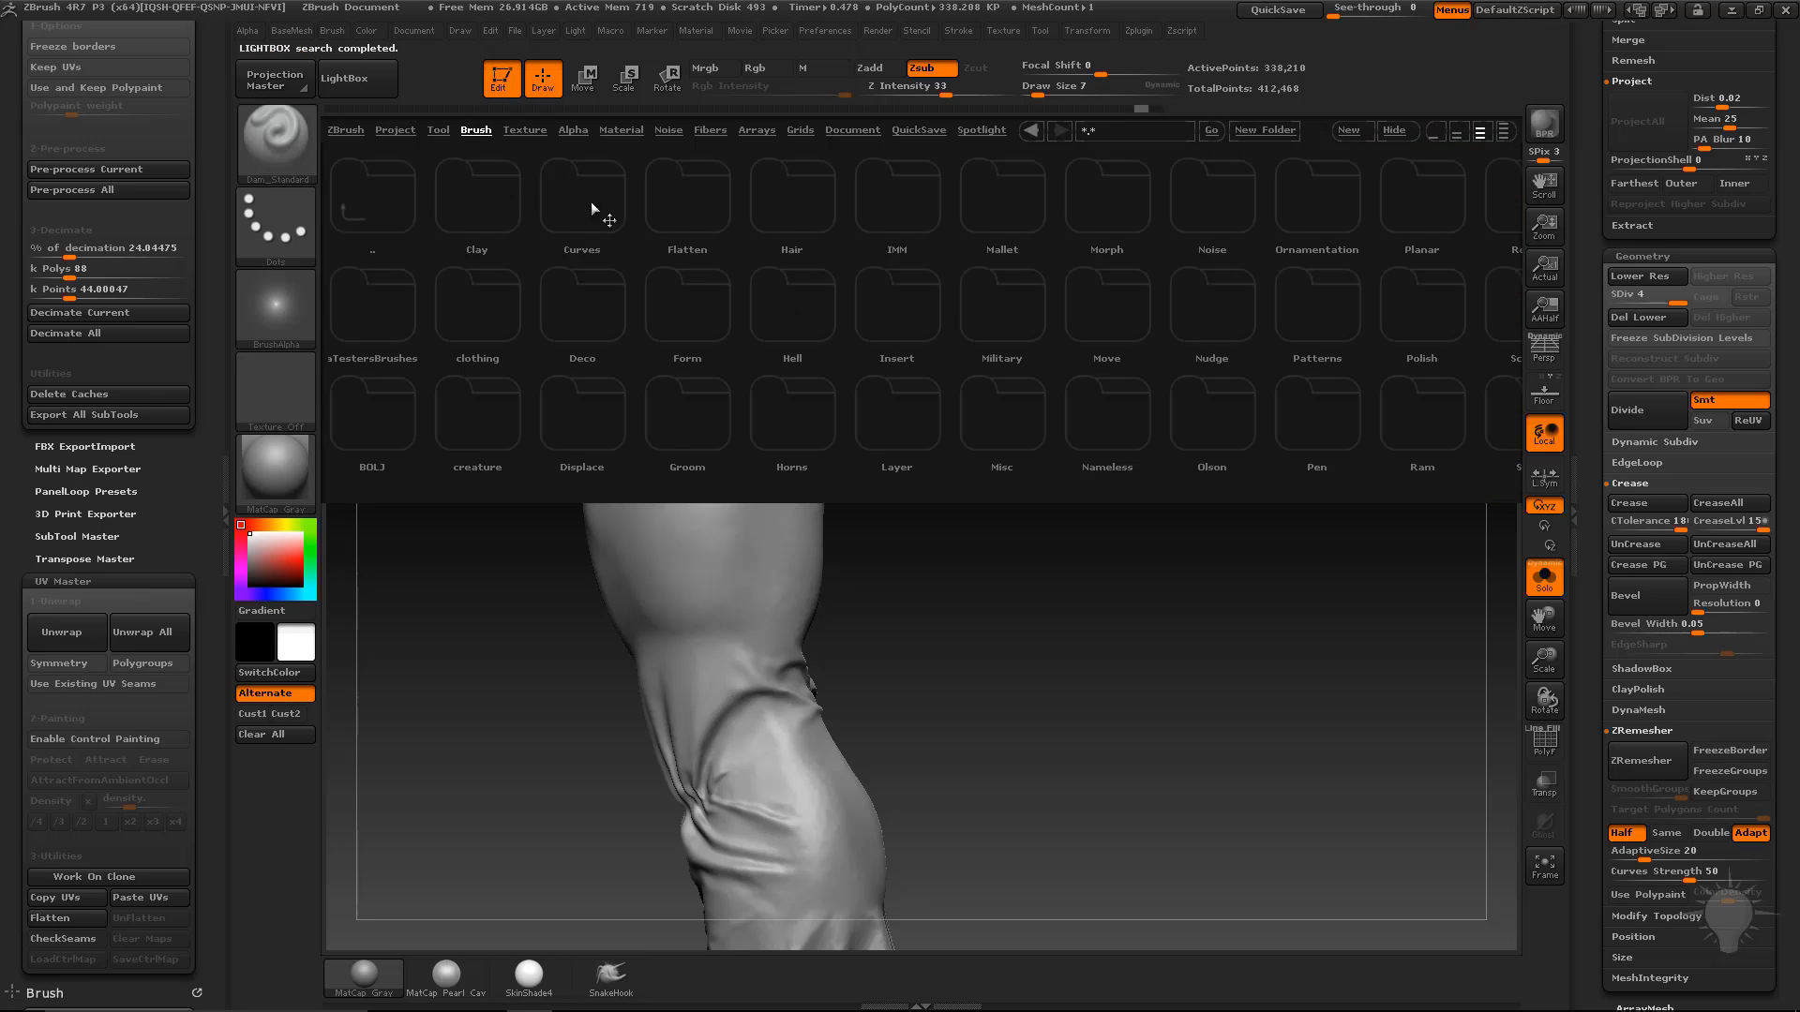
# Step: Load the Stitch1 brush from the Stitch folder of the LightBox brush library
pyautogui.click(1425, 289)
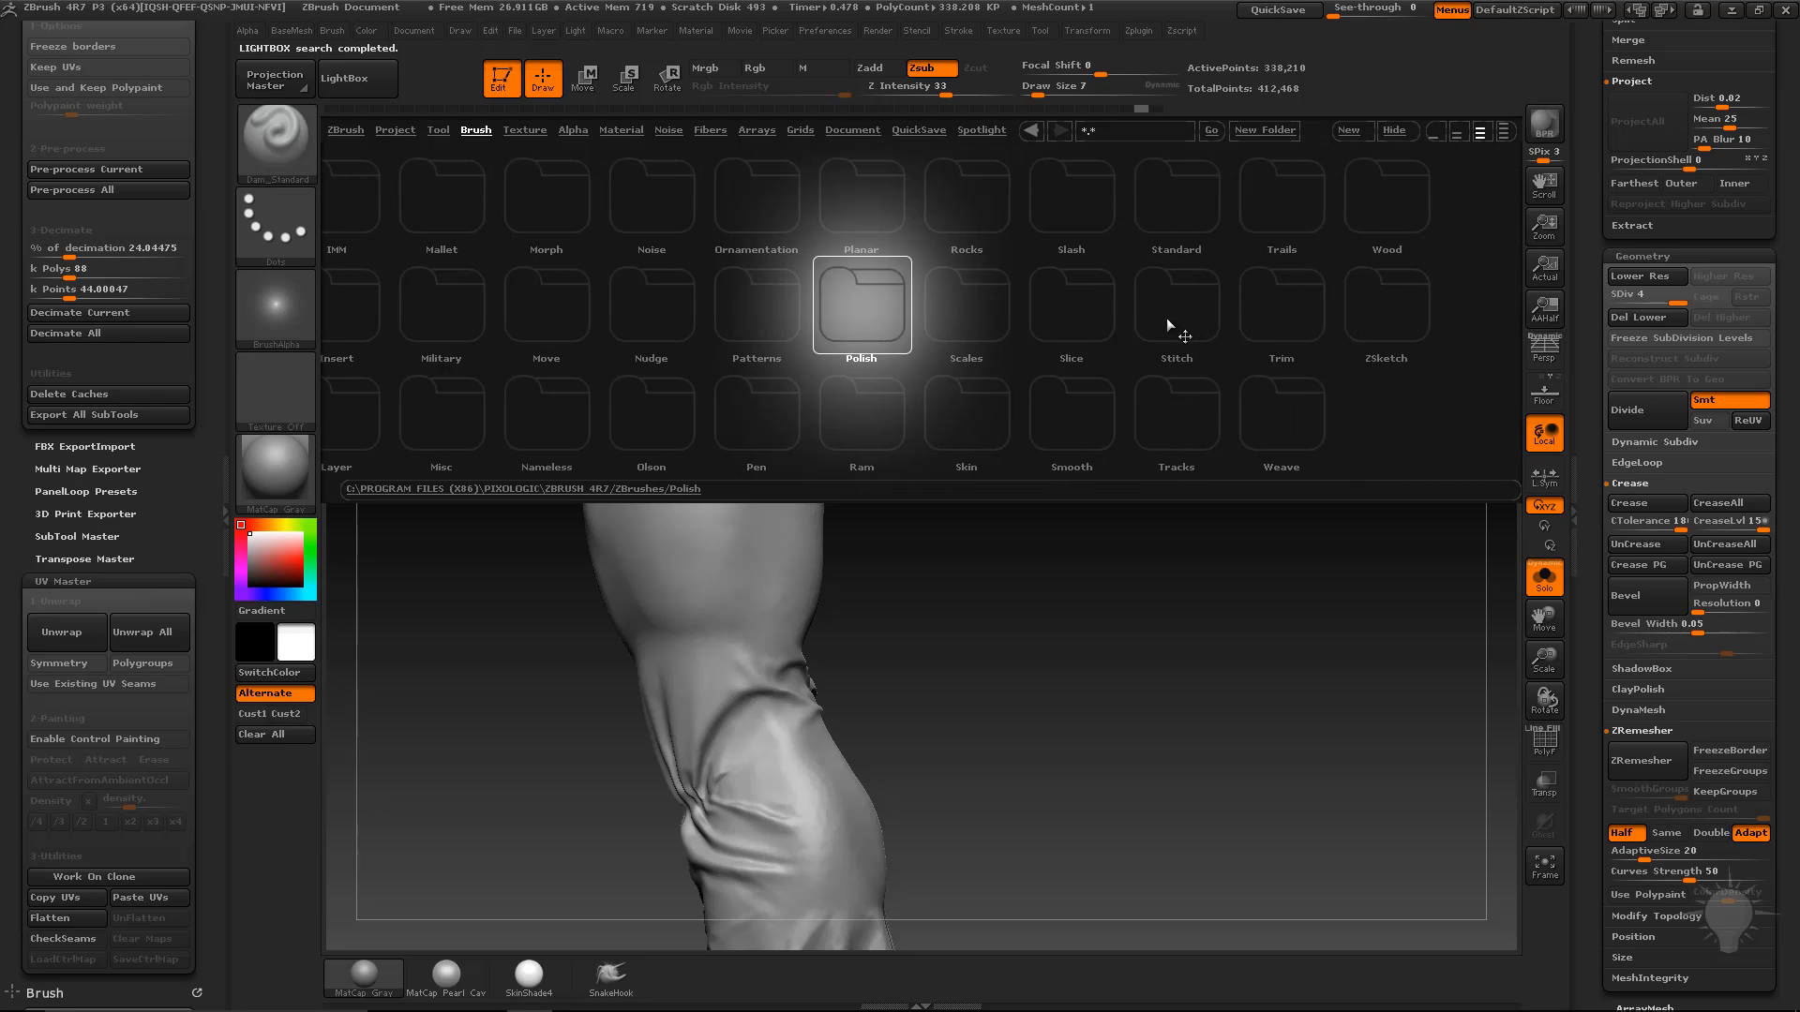
pyautogui.doubleClick(1172, 318)
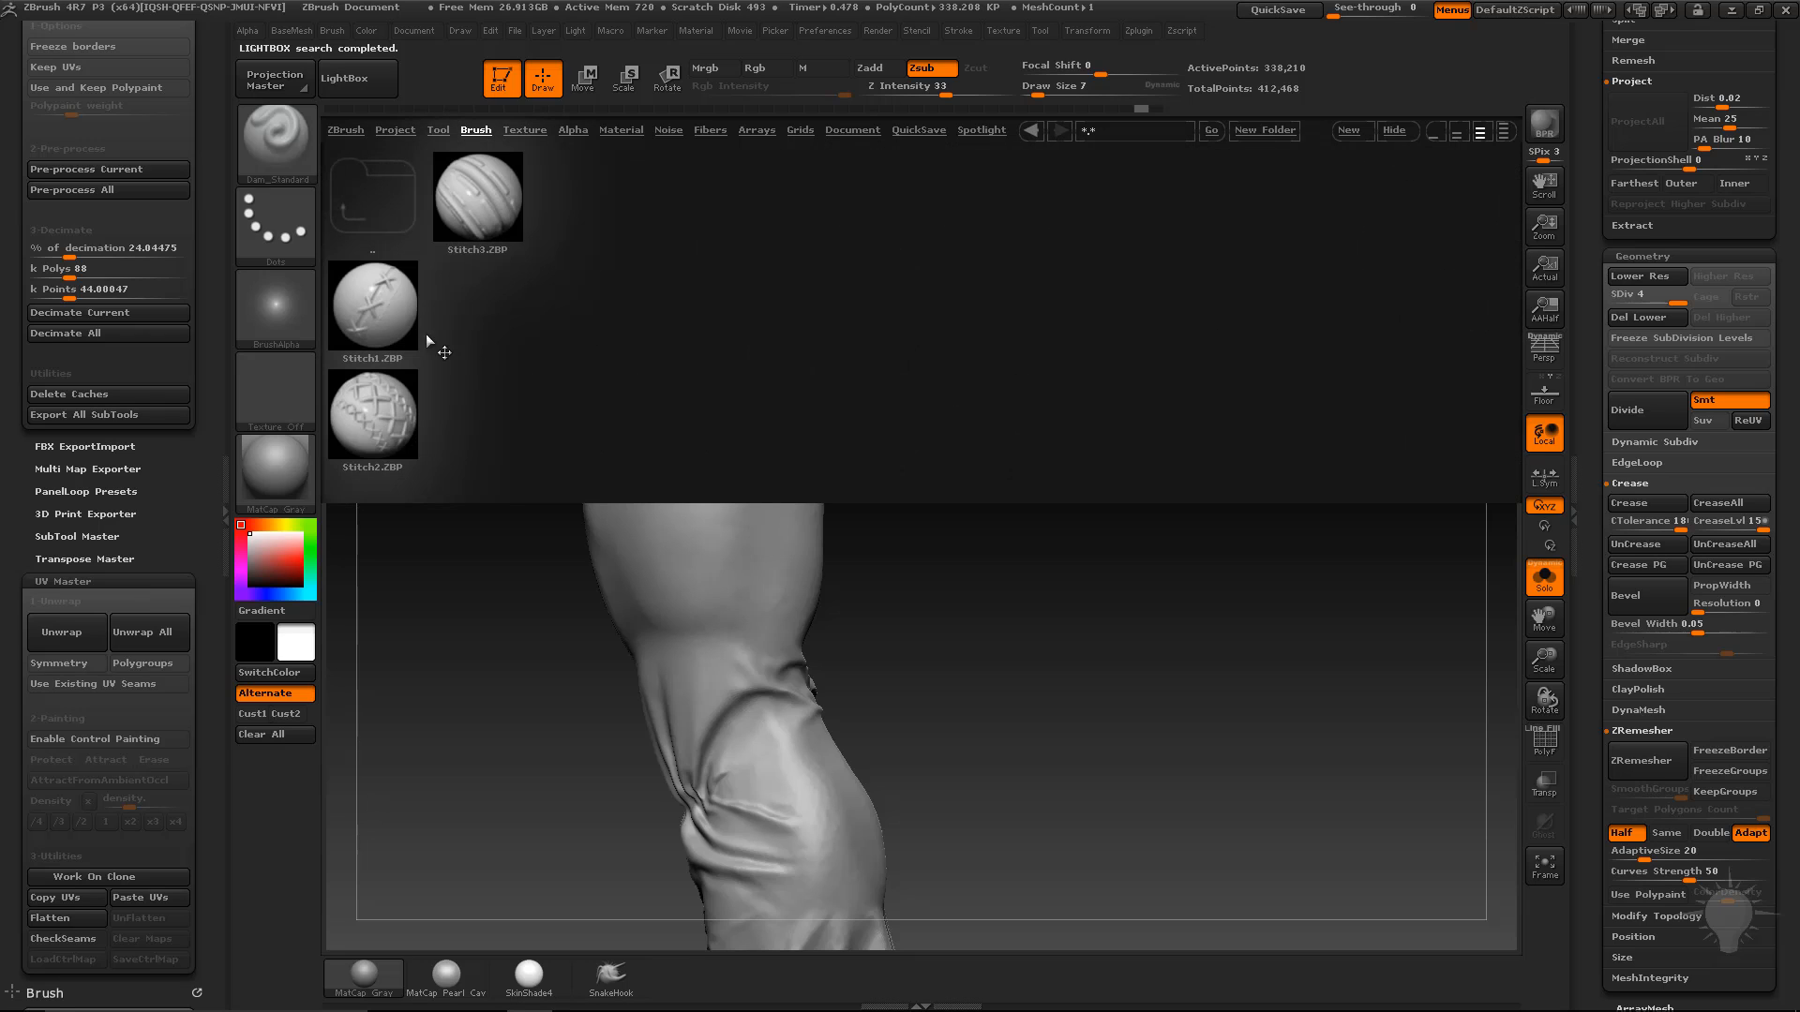
pyautogui.doubleClick(413, 328)
# Step: Try a cross-stitch seam down the side of the pant leg with the Stitch1 brush
pyautogui.moveTo(719, 227); pyautogui.dragTo(710, 488)
pyautogui.keyDown('alt'); pyautogui.moveTo(1078, 757); pyautogui.dragTo(1026, 436); pyautogui.keyUp('alt')
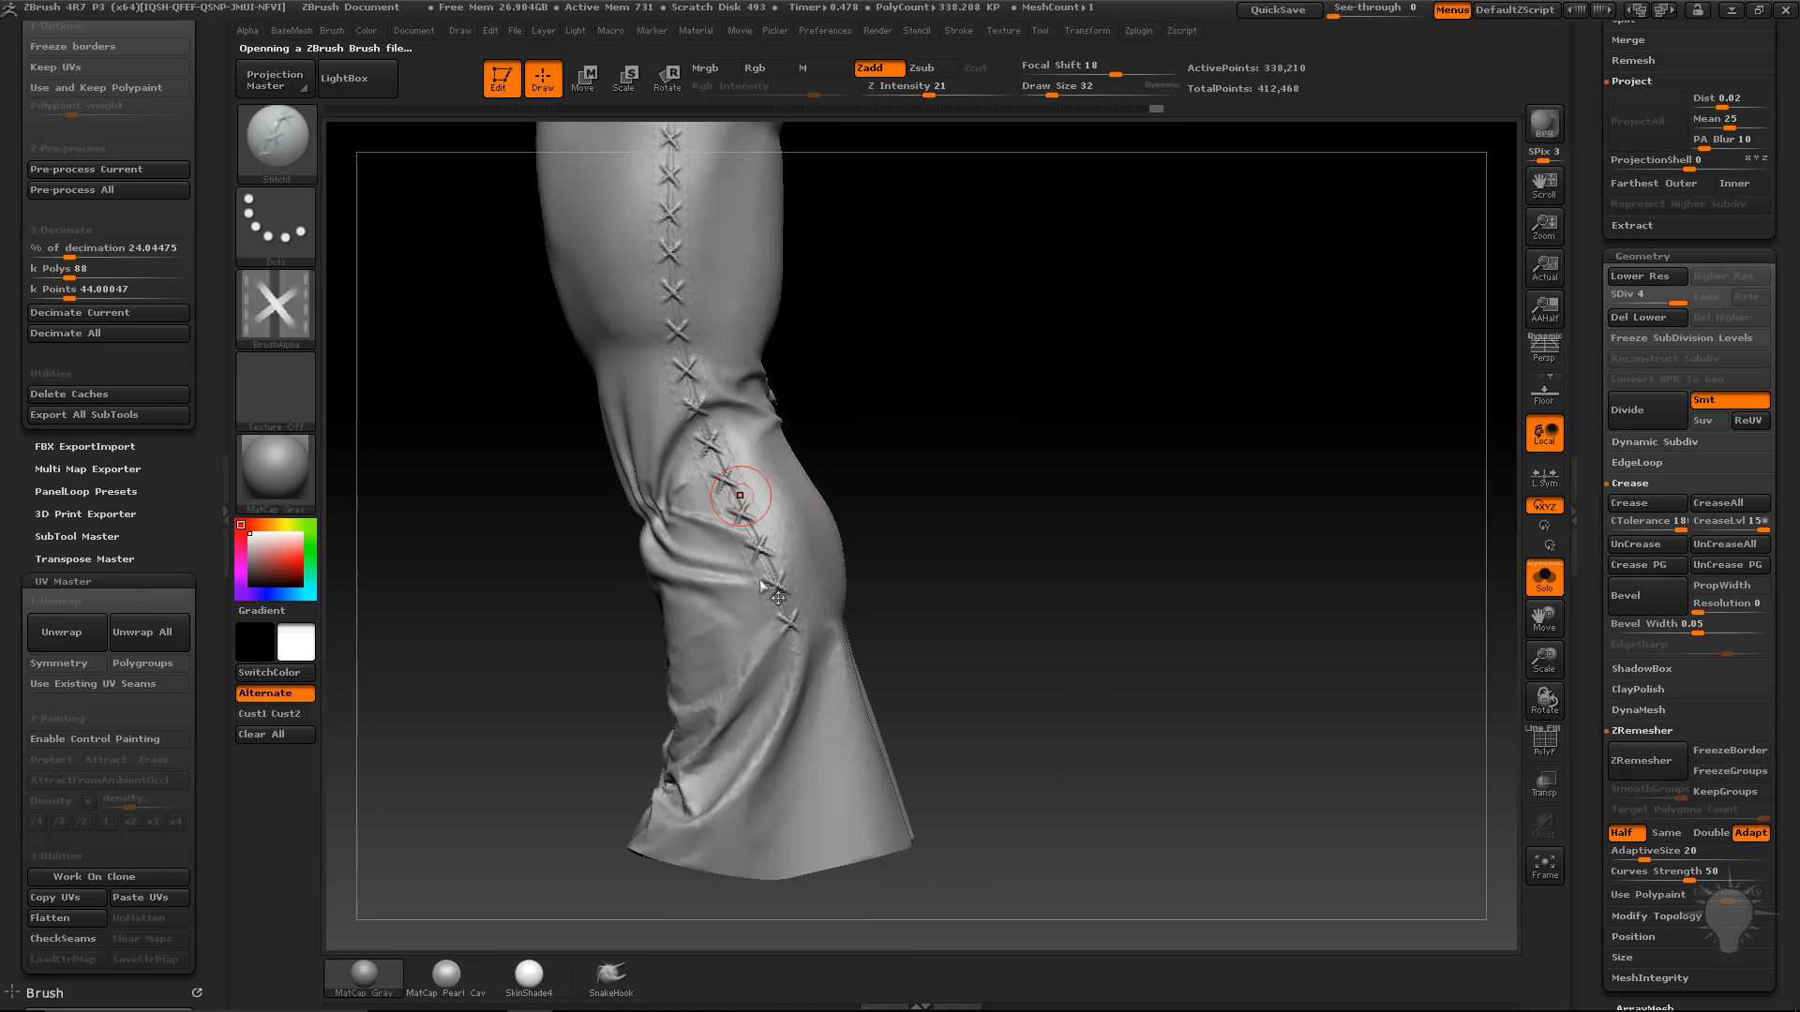
pyautogui.hotkey('ctrl', 'z')
pyautogui.moveTo(923, 386)
pyautogui.keyDown('alt'); pyautogui.mouseDown()
pyautogui.moveTo(883, 311)
pyautogui.moveTo(919, 616)
pyautogui.mouseUp(); pyautogui.keyUp('alt')
pyautogui.moveTo(719, 269); pyautogui.dragTo(720, 356)
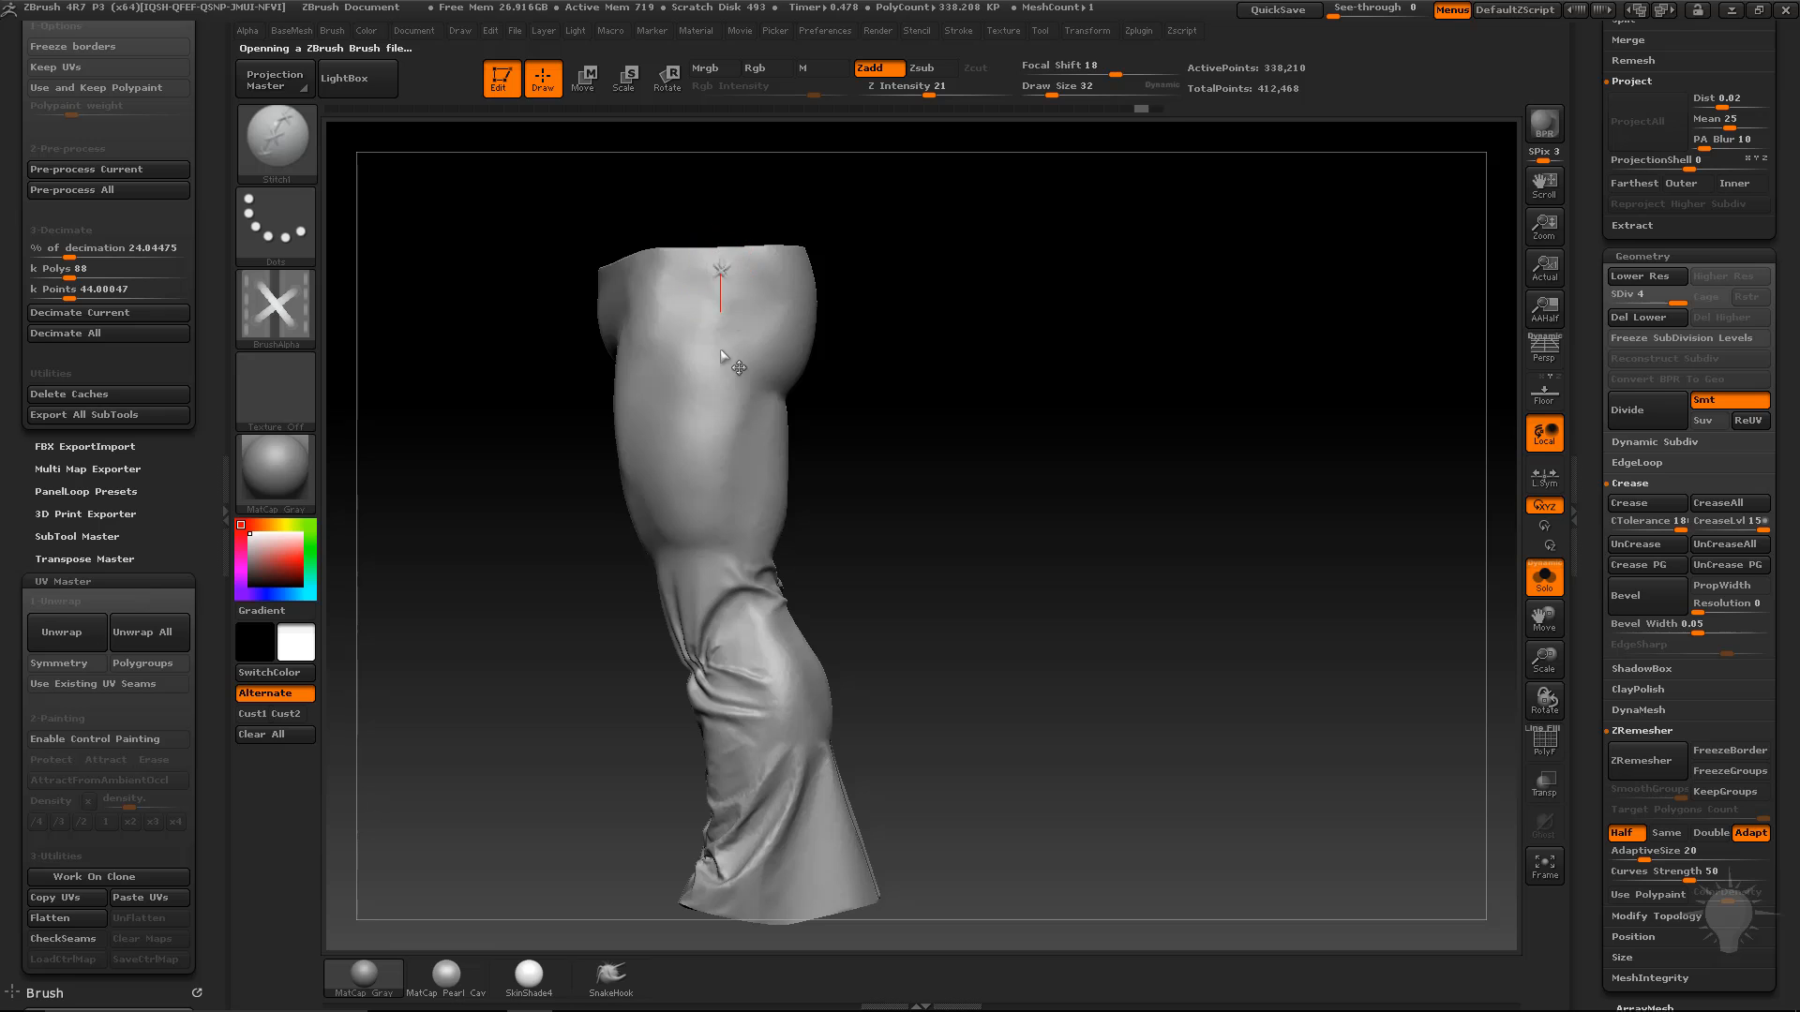
pyautogui.moveTo(1045, 573); pyautogui.dragTo(1071, 545)
# Step: Clear the canvas and draw a Cube3D primitive on it in Edit mode
pyautogui.press('t')
pyautogui.hotkey('ctrl', 'n')
pyautogui.moveTo(1598, 420); pyautogui.dragTo(1631, 791)
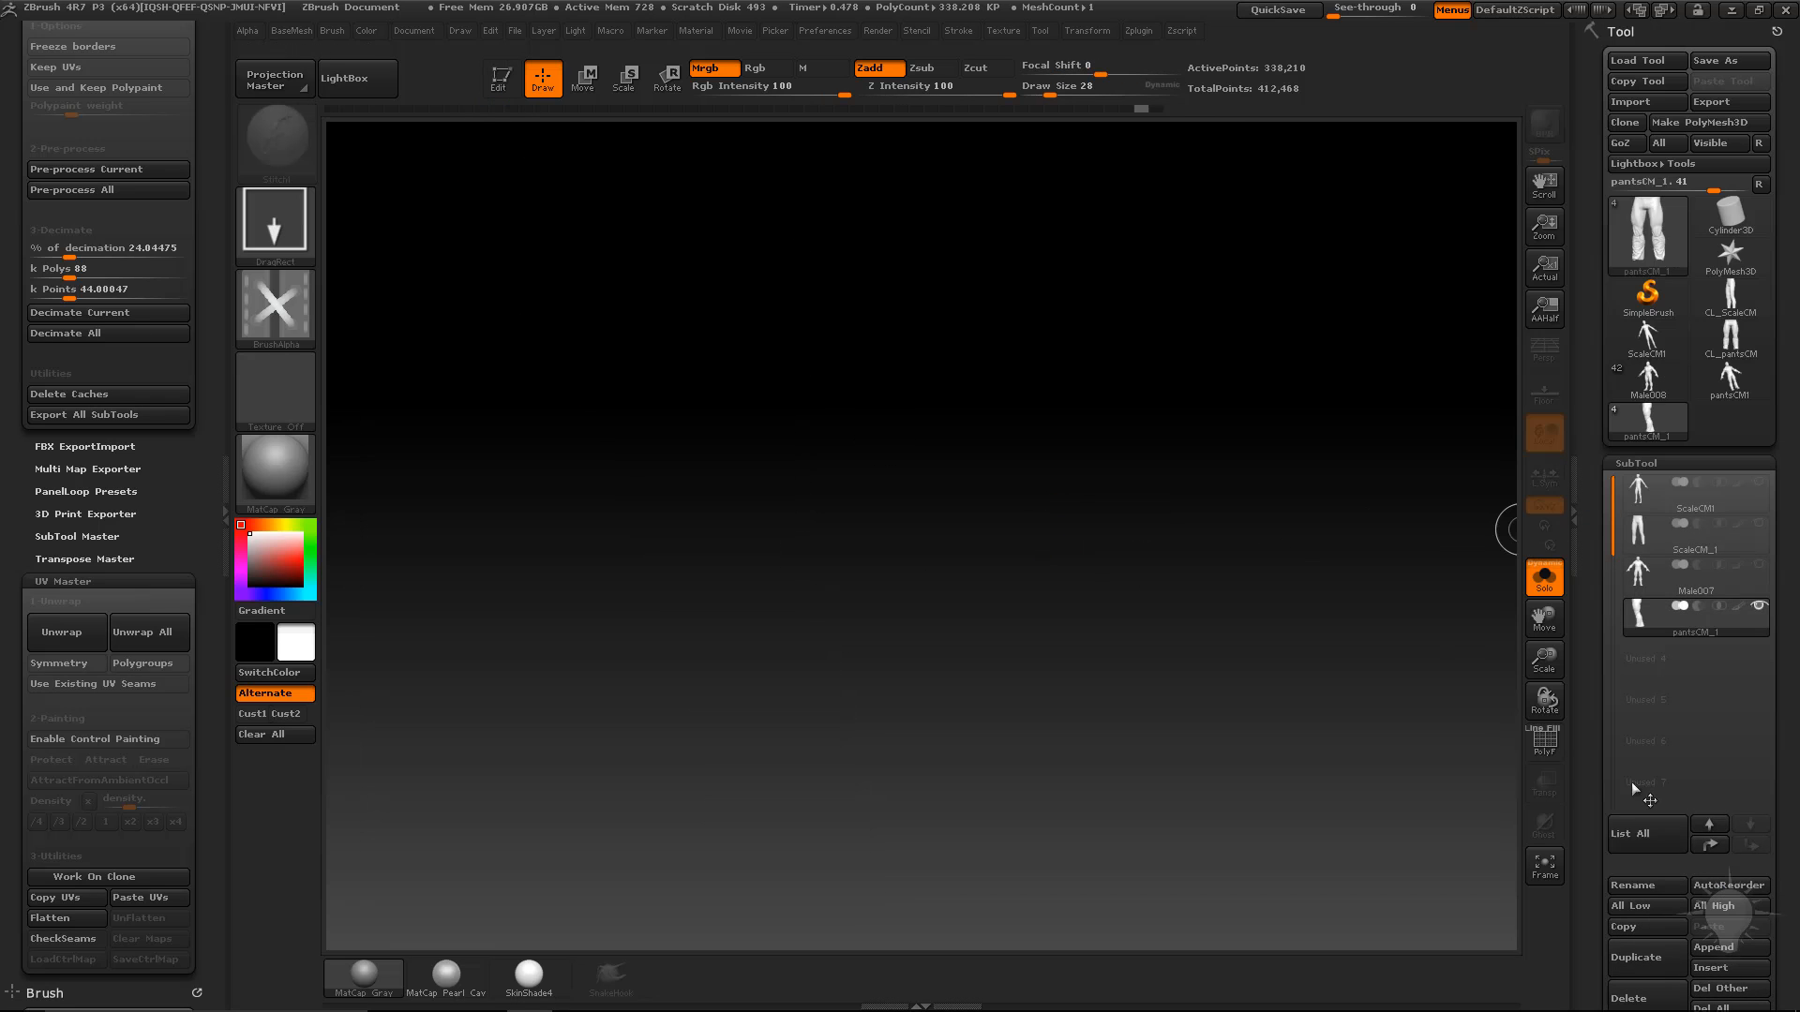
pyautogui.click(1642, 298)
pyautogui.click(1636, 230)
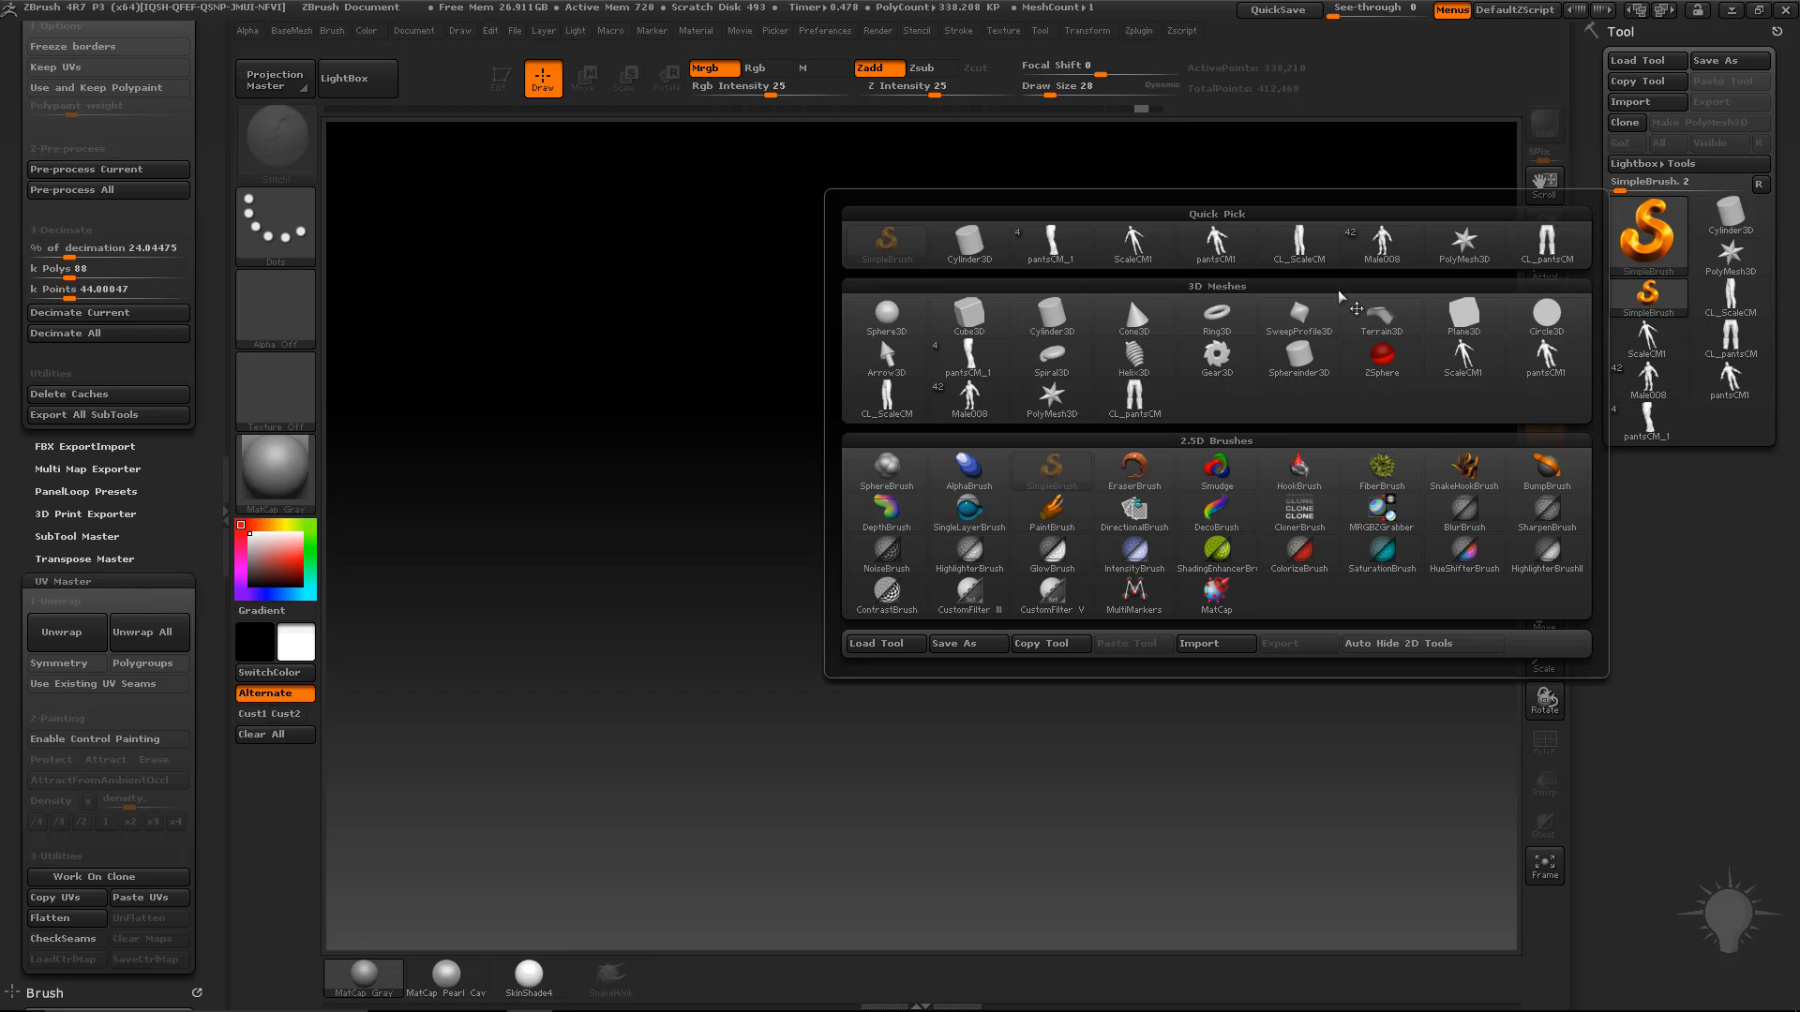
pyautogui.click(969, 314)
pyautogui.moveTo(839, 563); pyautogui.dragTo(848, 797)
pyautogui.click(498, 79)
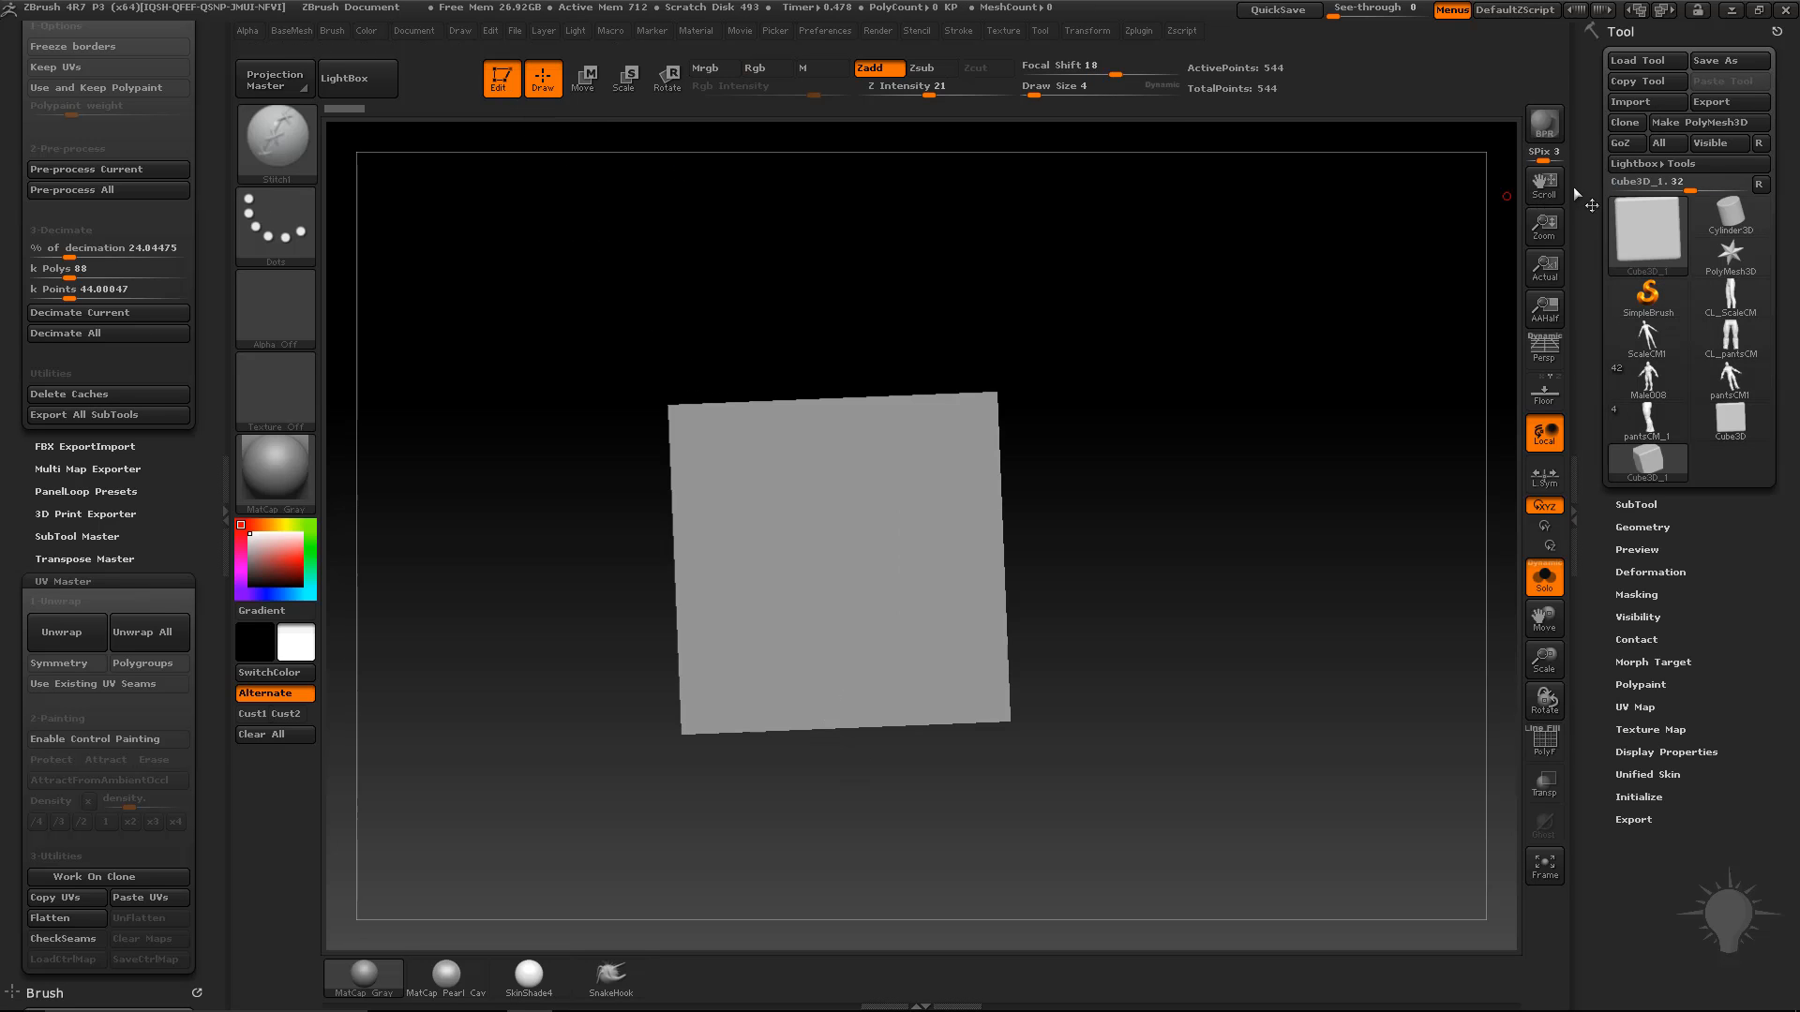
# Step: Convert the cube to a PolyMesh3D and reshape it into a tall, narrow strip with its front face squared to the view
pyautogui.click(1672, 126)
pyautogui.keyDown('shift'); pyautogui.moveTo(1230, 488); pyautogui.dragTo(1213, 497); pyautogui.keyUp('shift')
pyautogui.press('w')
pyautogui.moveTo(675, 401)
pyautogui.keyDown('shift'); pyautogui.mouseDown()
pyautogui.moveTo(1151, 441)
pyautogui.moveTo(772, 374)
pyautogui.moveTo(823, 407)
pyautogui.mouseUp(); pyautogui.keyUp('shift')
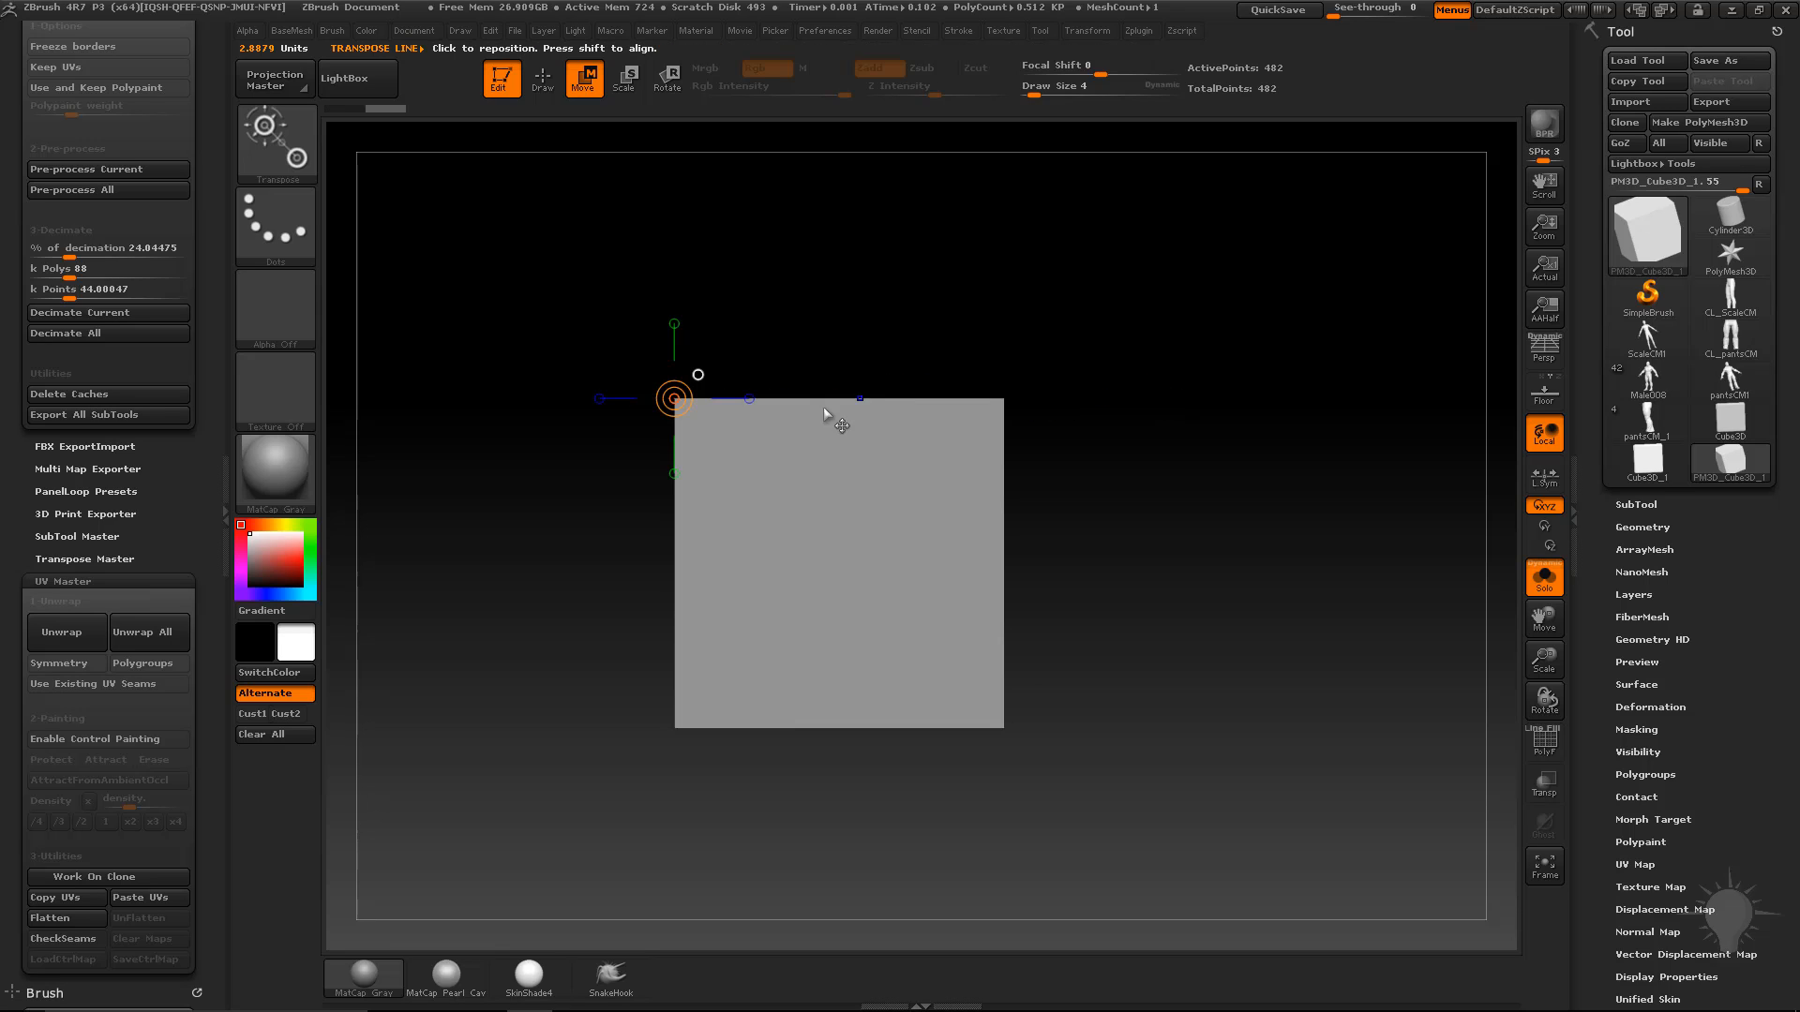
pyautogui.moveTo(670, 434)
pyautogui.keyDown('shift'); pyautogui.mouseDown()
pyautogui.moveTo(1199, 435)
pyautogui.moveTo(702, 425)
pyautogui.mouseUp(); pyautogui.keyUp('shift')
pyautogui.press('q')
pyautogui.moveTo(890, 364)
pyautogui.keyDown('shift'); pyautogui.mouseDown()
pyautogui.moveTo(1144, 391)
pyautogui.moveTo(1162, 460)
pyautogui.mouseUp(); pyautogui.keyUp('shift')
# Step: Check the strip's polygon density, turn off Solo mode and convert the strip to DynaMesh at resolution 128
pyautogui.click(1547, 741)
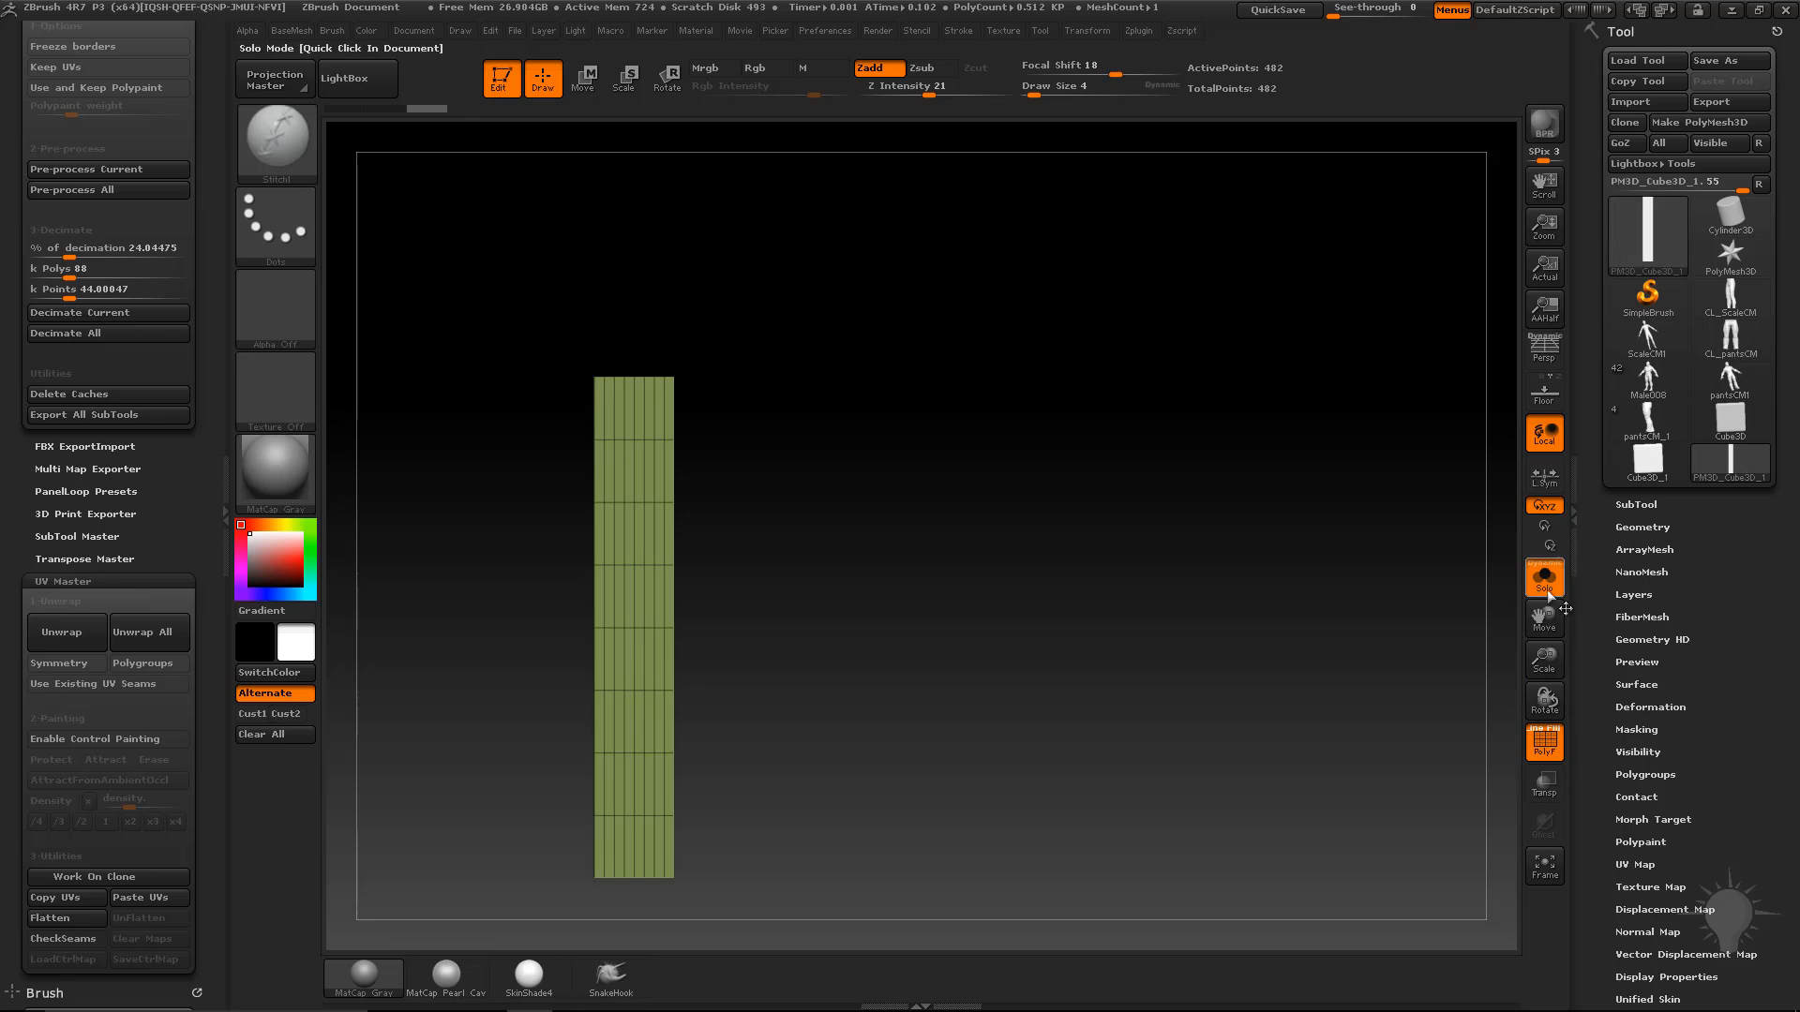
pyautogui.click(1545, 579)
pyautogui.click(1544, 784)
pyautogui.click(1543, 741)
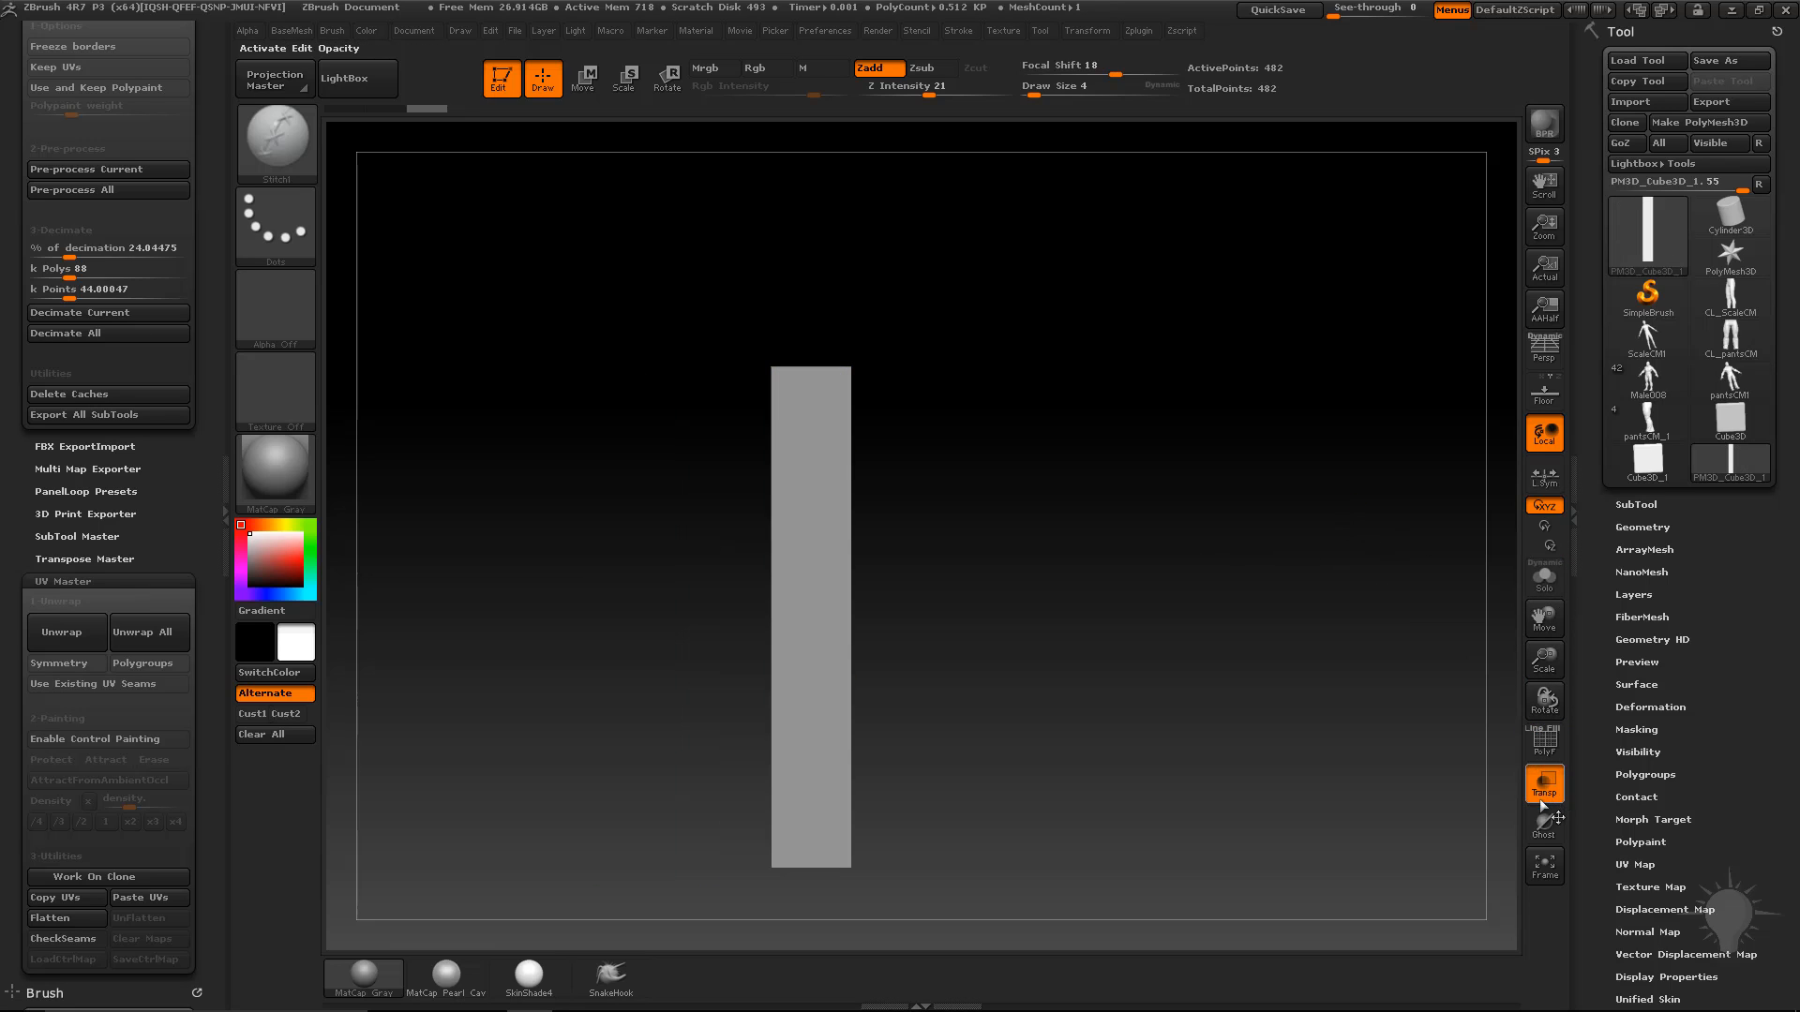
pyautogui.click(1540, 798)
pyautogui.press('1')
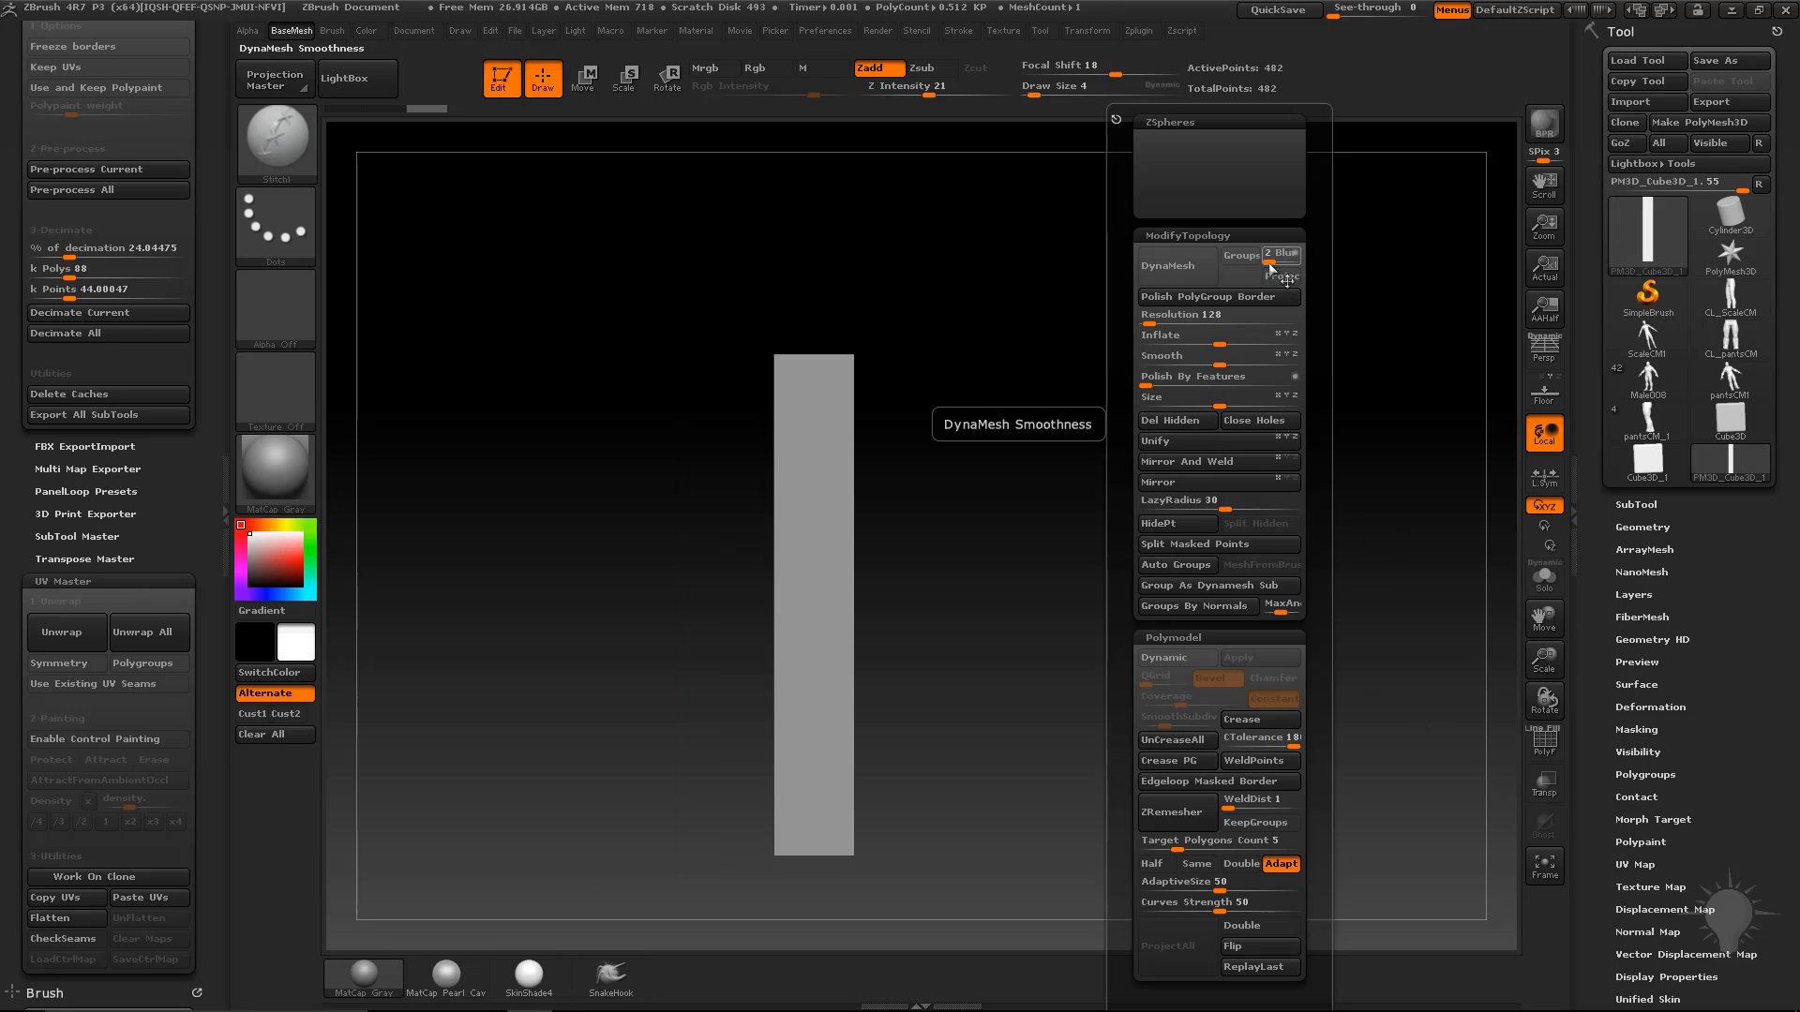
pyautogui.click(1172, 272)
# Step: Raise the DynaMesh resolution to 160 and remesh the strip
pyautogui.click(1642, 527)
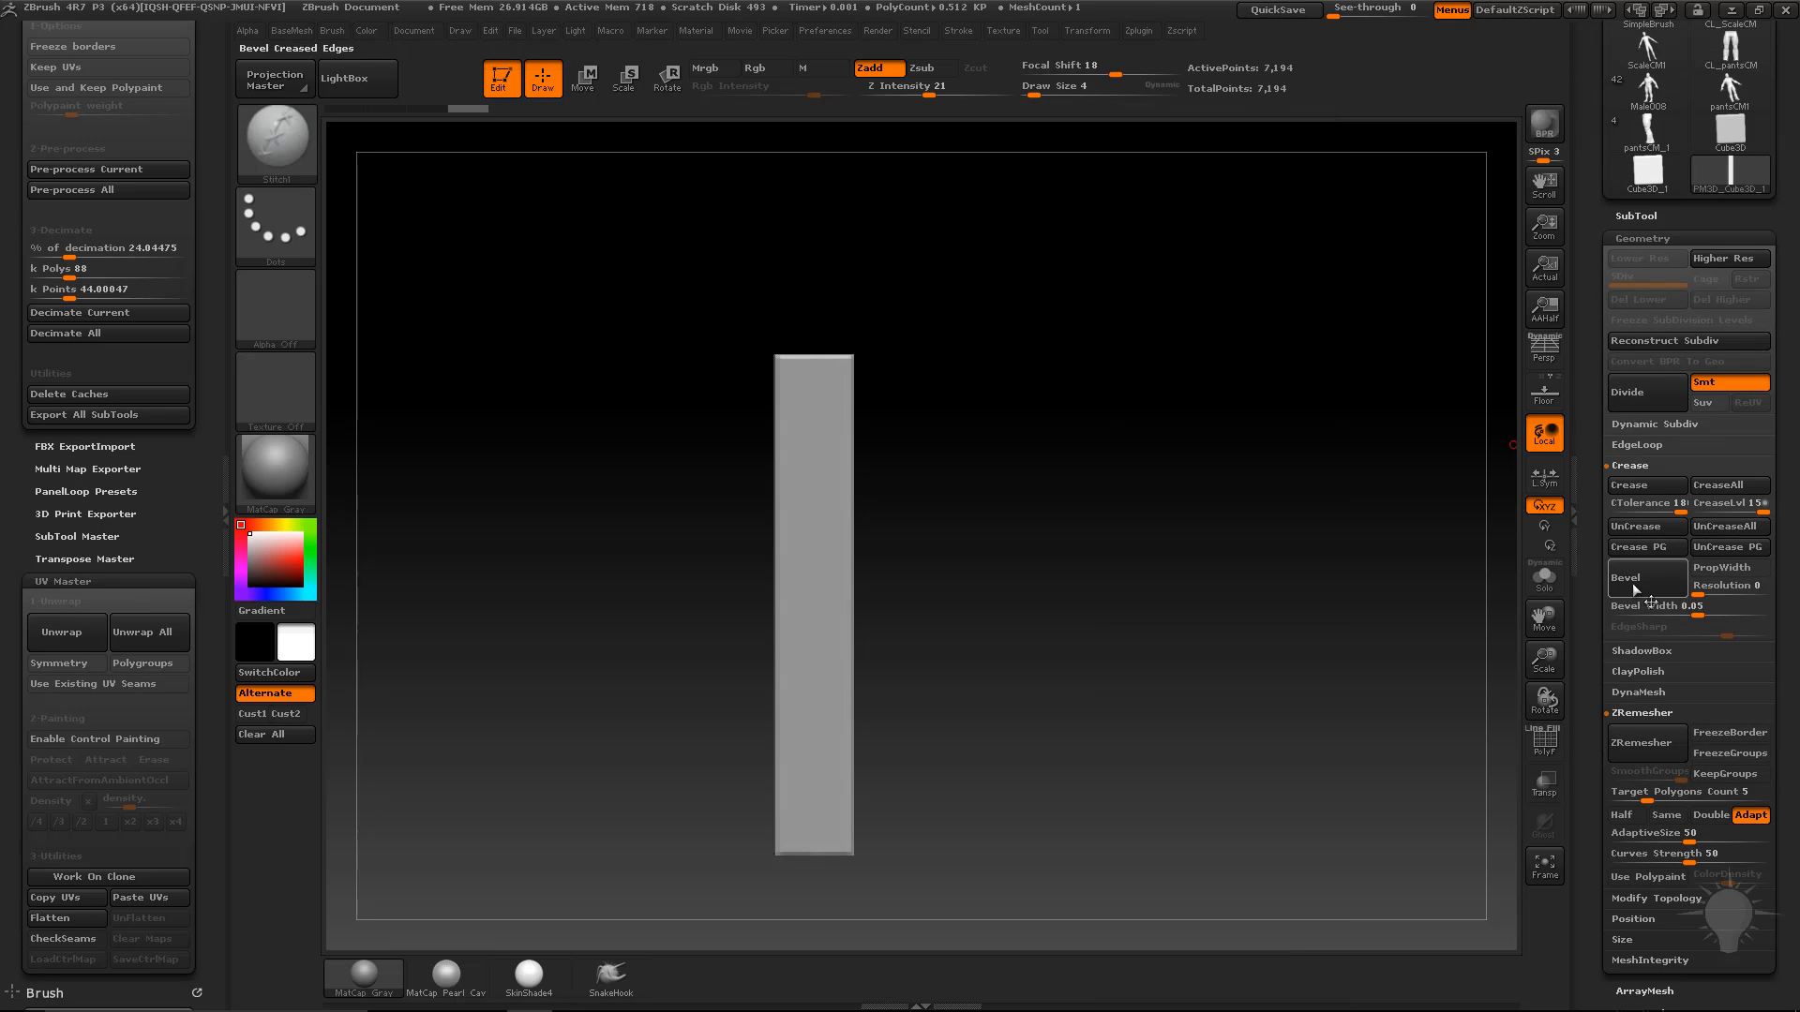
pyautogui.click(1634, 589)
pyautogui.keyDown('shift'); pyautogui.click(1633, 467); pyautogui.keyUp('shift')
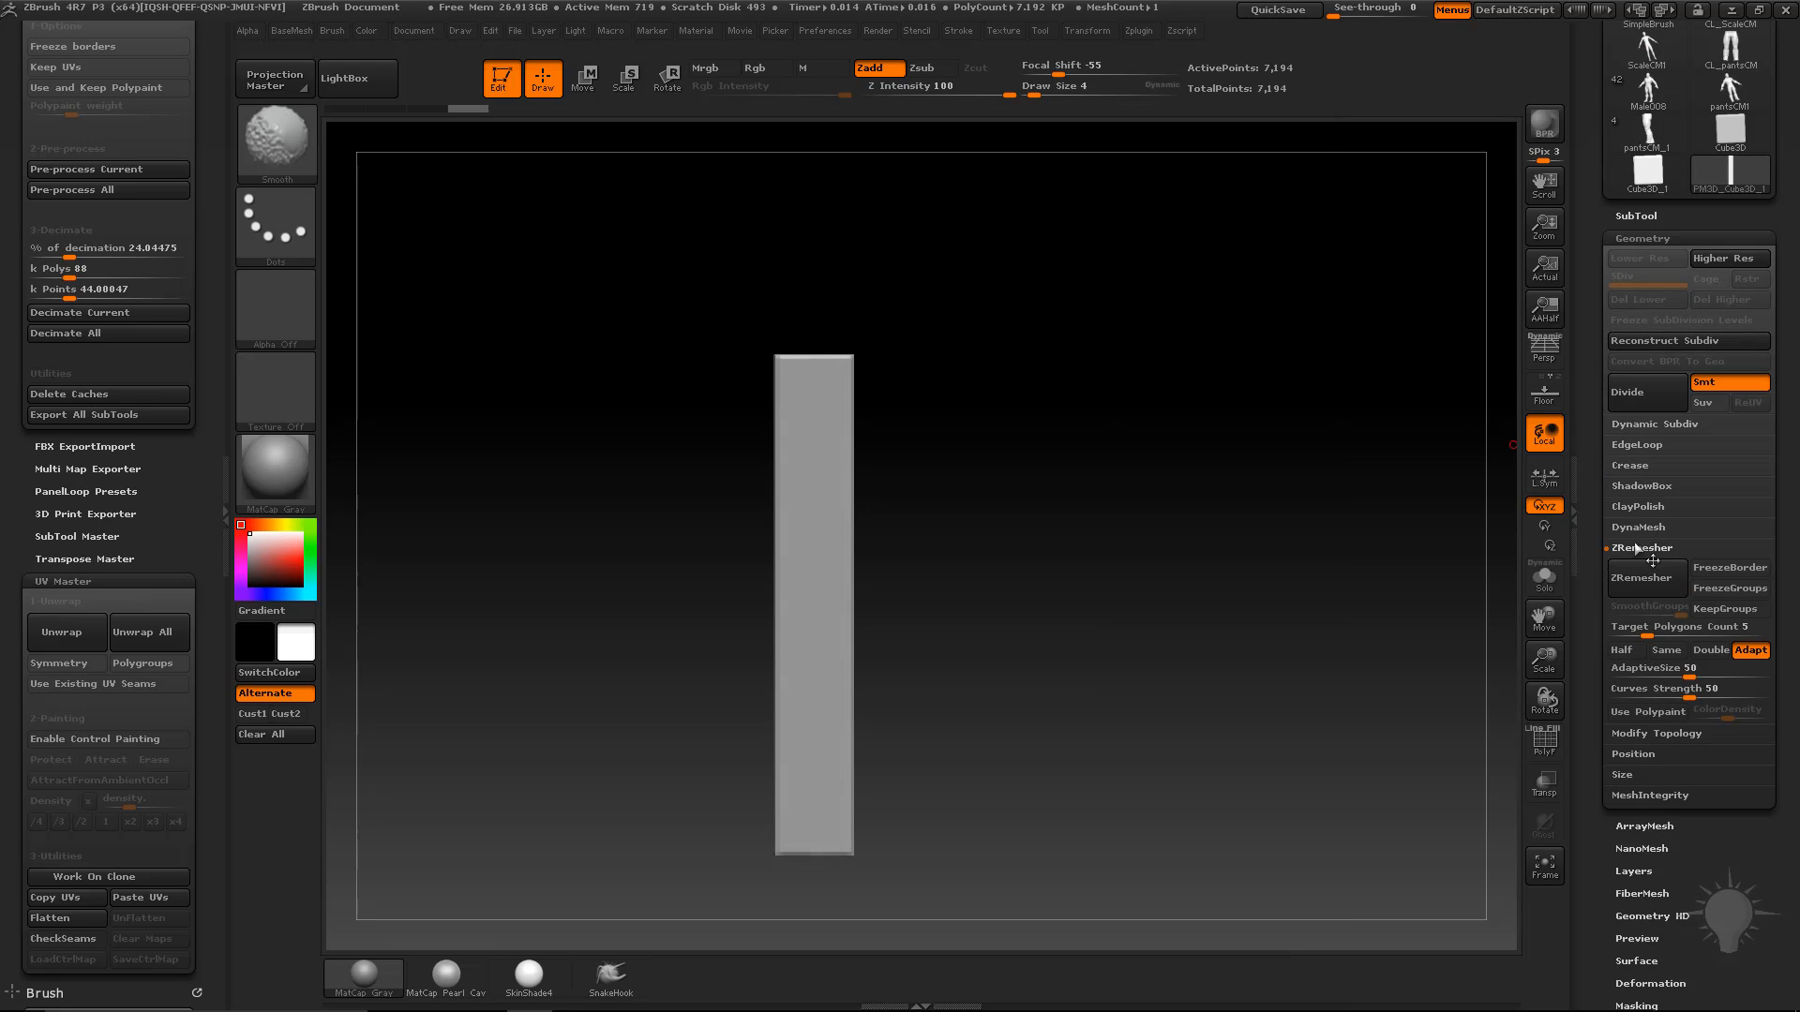
pyautogui.keyDown('shift'); pyautogui.click(1634, 548); pyautogui.keyUp('shift')
pyautogui.click(1639, 527)
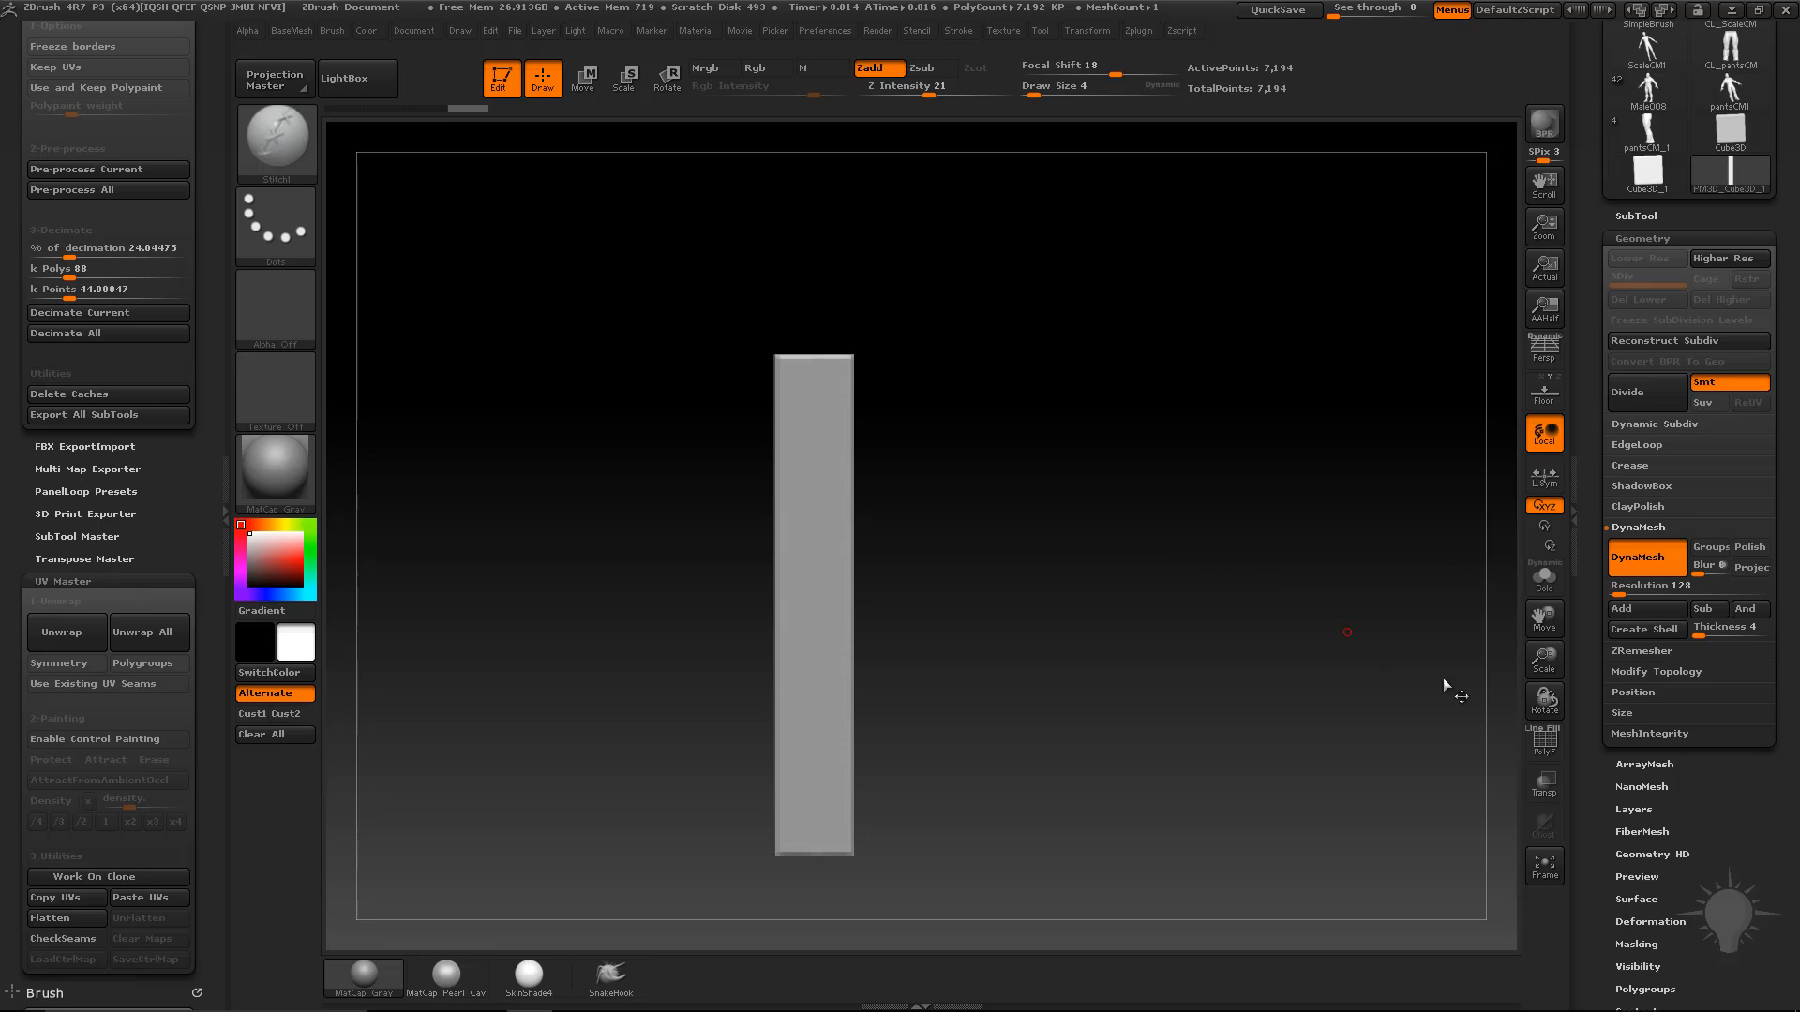
pyautogui.click(1549, 745)
pyautogui.click(1549, 745)
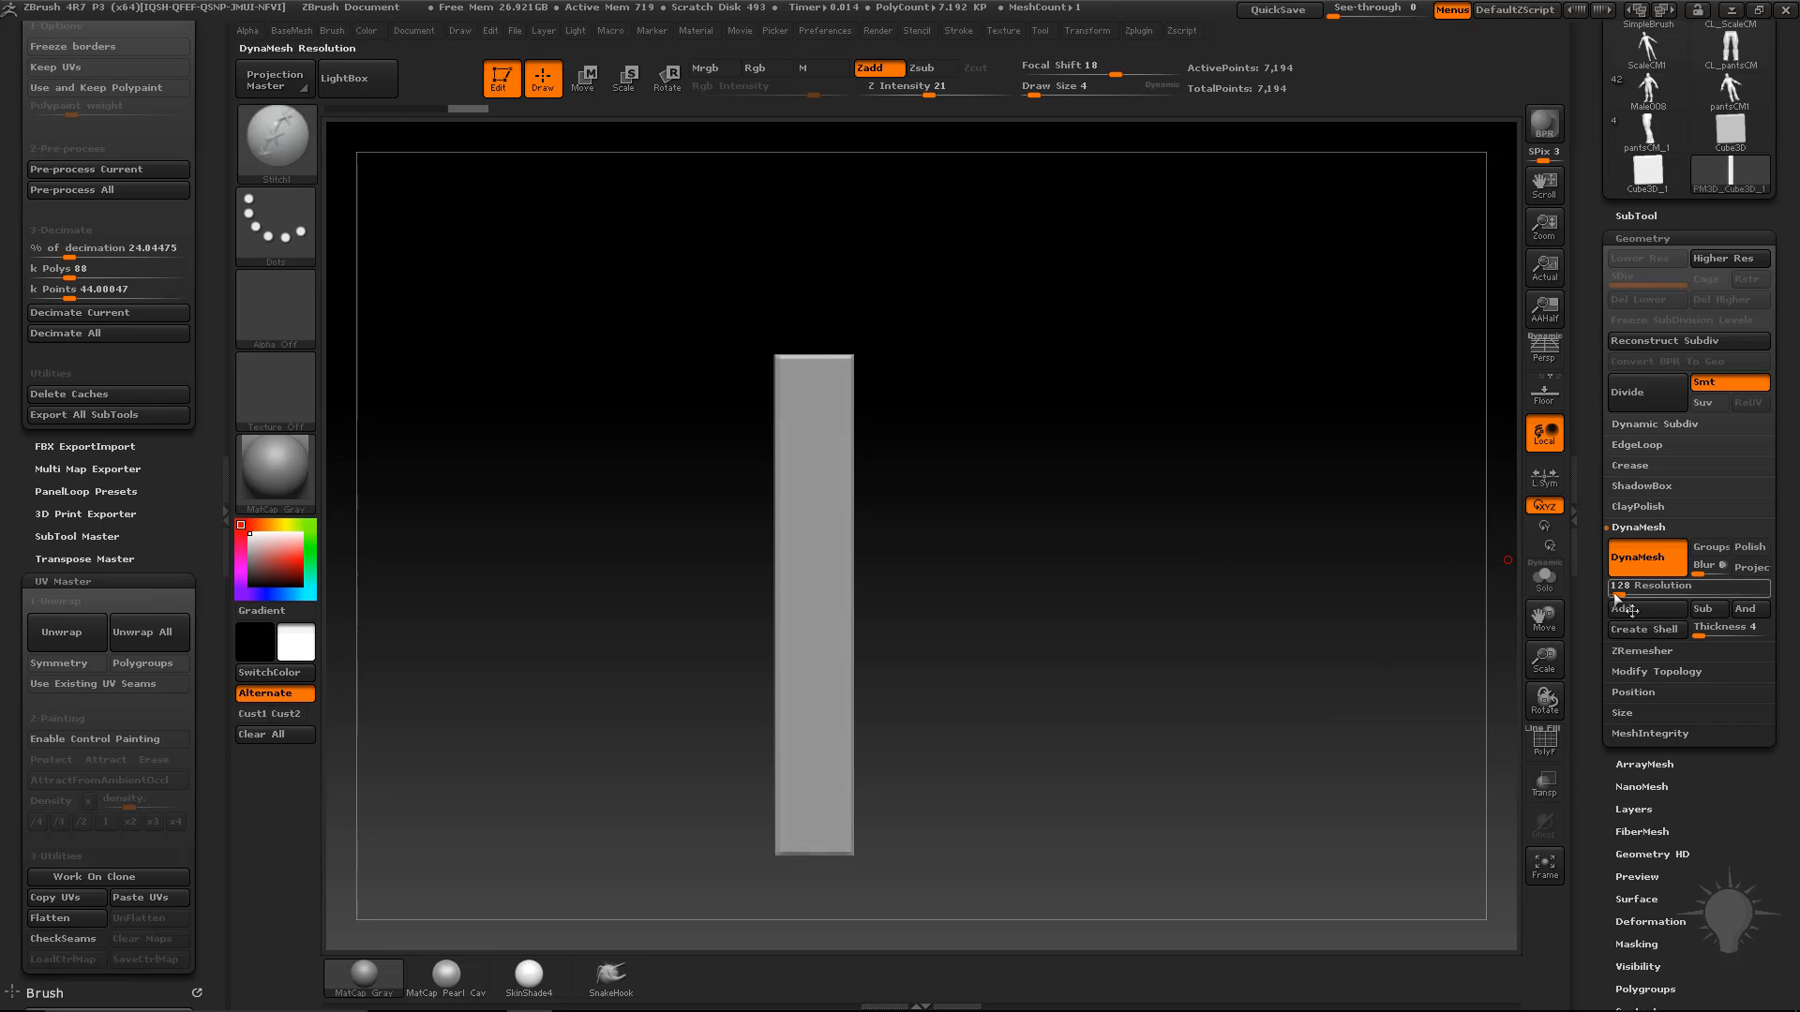
pyautogui.moveTo(1614, 595); pyautogui.dragTo(1615, 596)
pyautogui.moveTo(864, 551)
pyautogui.keyDown('ctrl'); pyautogui.mouseDown()
pyautogui.moveTo(945, 462)
pyautogui.moveTo(954, 476)
pyautogui.mouseUp(); pyautogui.keyUp('ctrl')
# Step: Sculpt a series of uneven crosswise folds along the whole strip with the Standard brush at draw size 42
pyautogui.press('b')
pyautogui.press('s')
pyautogui.press('t')
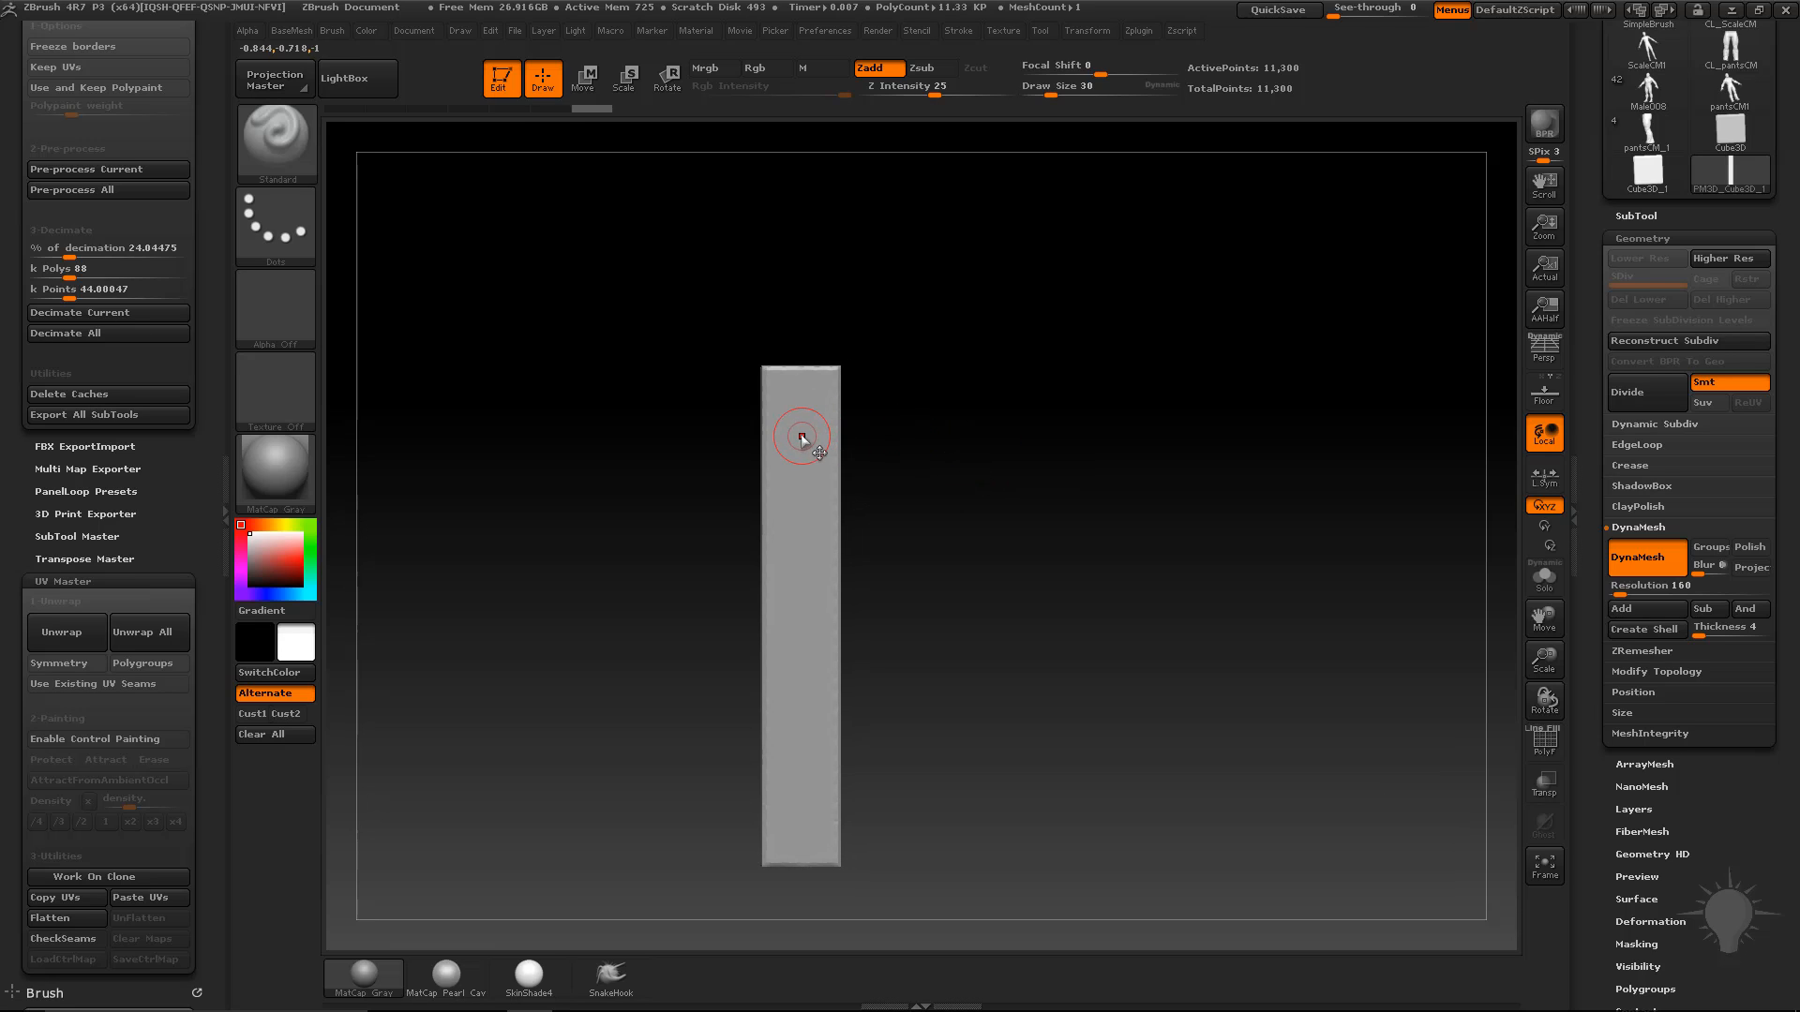
pyautogui.press('s')
pyautogui.moveTo(803, 437); pyautogui.dragTo(810, 437)
pyautogui.moveTo(765, 415); pyautogui.dragTo(956, 364)
pyautogui.moveTo(766, 476); pyautogui.dragTo(988, 536)
pyautogui.moveTo(766, 536)
pyautogui.mouseDown()
pyautogui.moveTo(1016, 582)
pyautogui.moveTo(908, 723)
pyautogui.moveTo(777, 798)
pyautogui.moveTo(843, 822)
pyautogui.mouseUp()
pyautogui.keyDown('alt'); pyautogui.moveTo(847, 833); pyautogui.dragTo(1040, 783); pyautogui.keyUp('alt')
pyautogui.keyDown('alt'); pyautogui.moveTo(1172, 723); pyautogui.dragTo(1087, 772); pyautogui.keyUp('alt')
pyautogui.moveTo(855, 455)
pyautogui.mouseDown()
pyautogui.moveTo(859, 436)
pyautogui.moveTo(1027, 431)
pyautogui.mouseUp()
pyautogui.moveTo(884, 408)
pyautogui.keyDown('shift'); pyautogui.mouseDown()
pyautogui.moveTo(891, 598)
pyautogui.moveTo(900, 445)
pyautogui.mouseUp(); pyautogui.keyUp('shift')
pyautogui.keyDown('alt'); pyautogui.moveTo(974, 513); pyautogui.dragTo(917, 517); pyautogui.keyUp('alt')
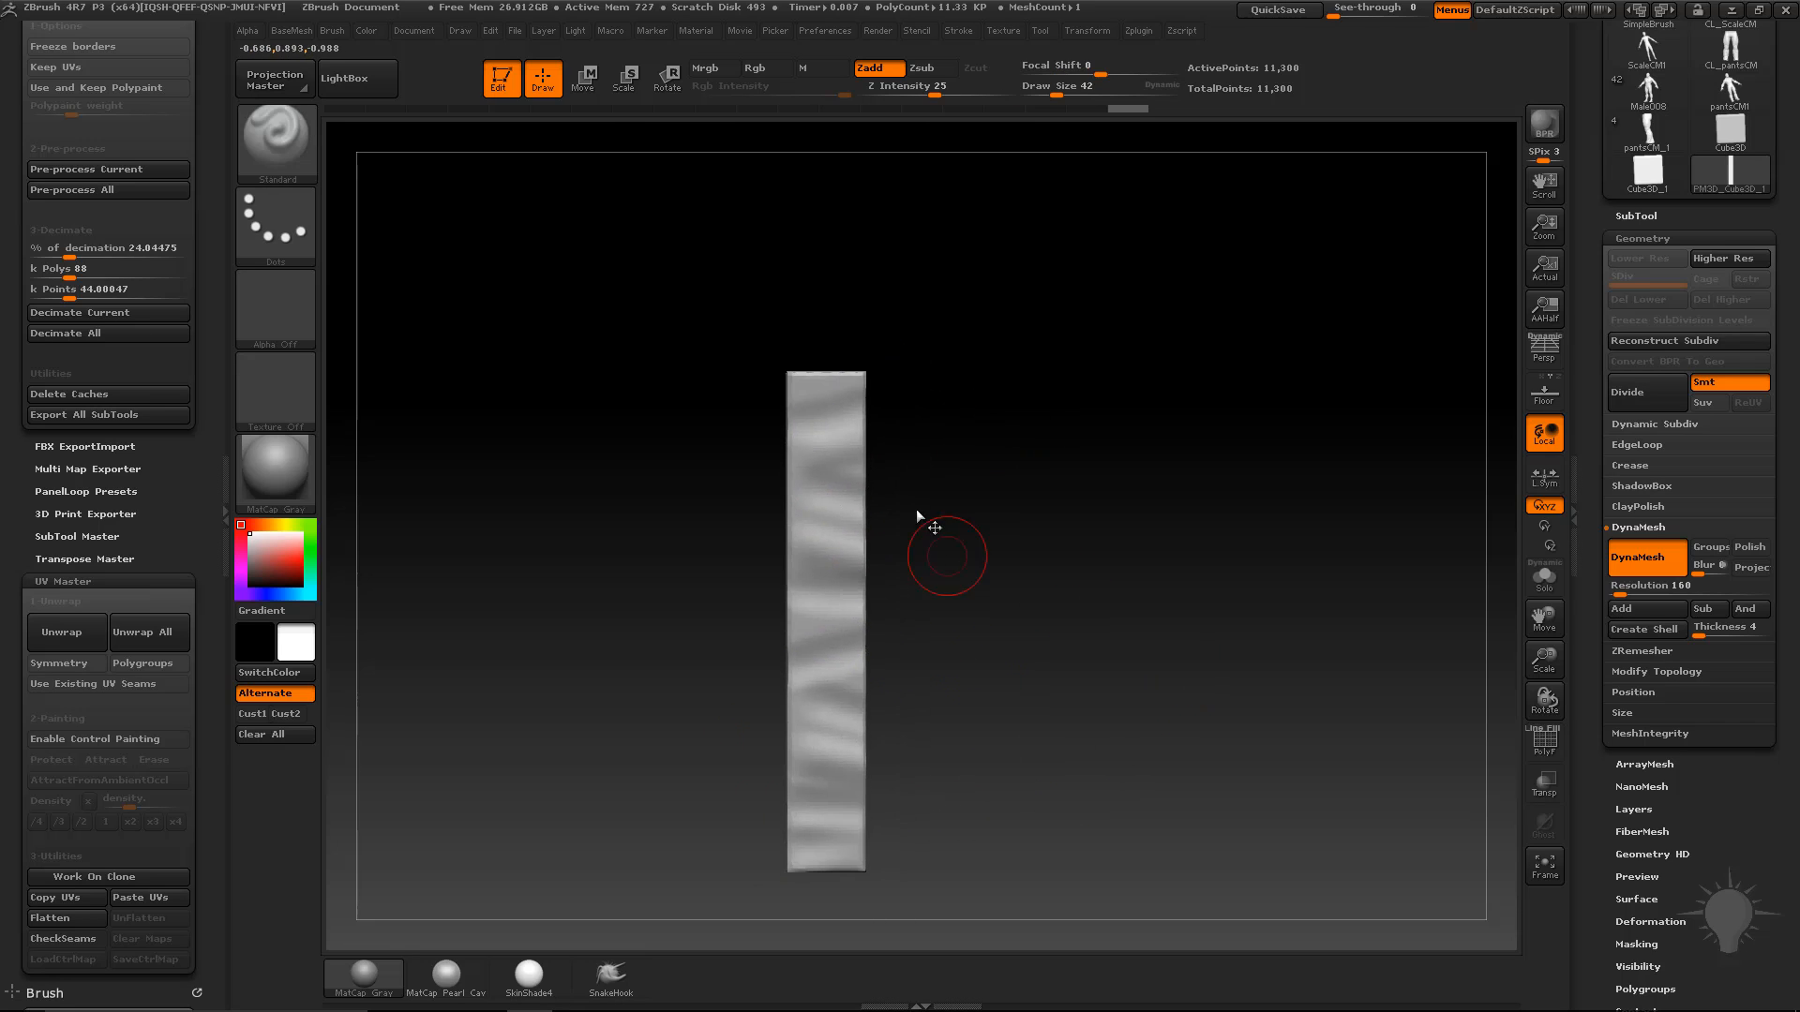
# Step: Reduce the draw size to 14 and sculpt a straight seam line down the strip's left edge
pyautogui.press('s')
pyautogui.press('s')
pyautogui.moveTo(821, 399); pyautogui.dragTo(804, 399)
pyautogui.press('s')
pyautogui.click(793, 382)
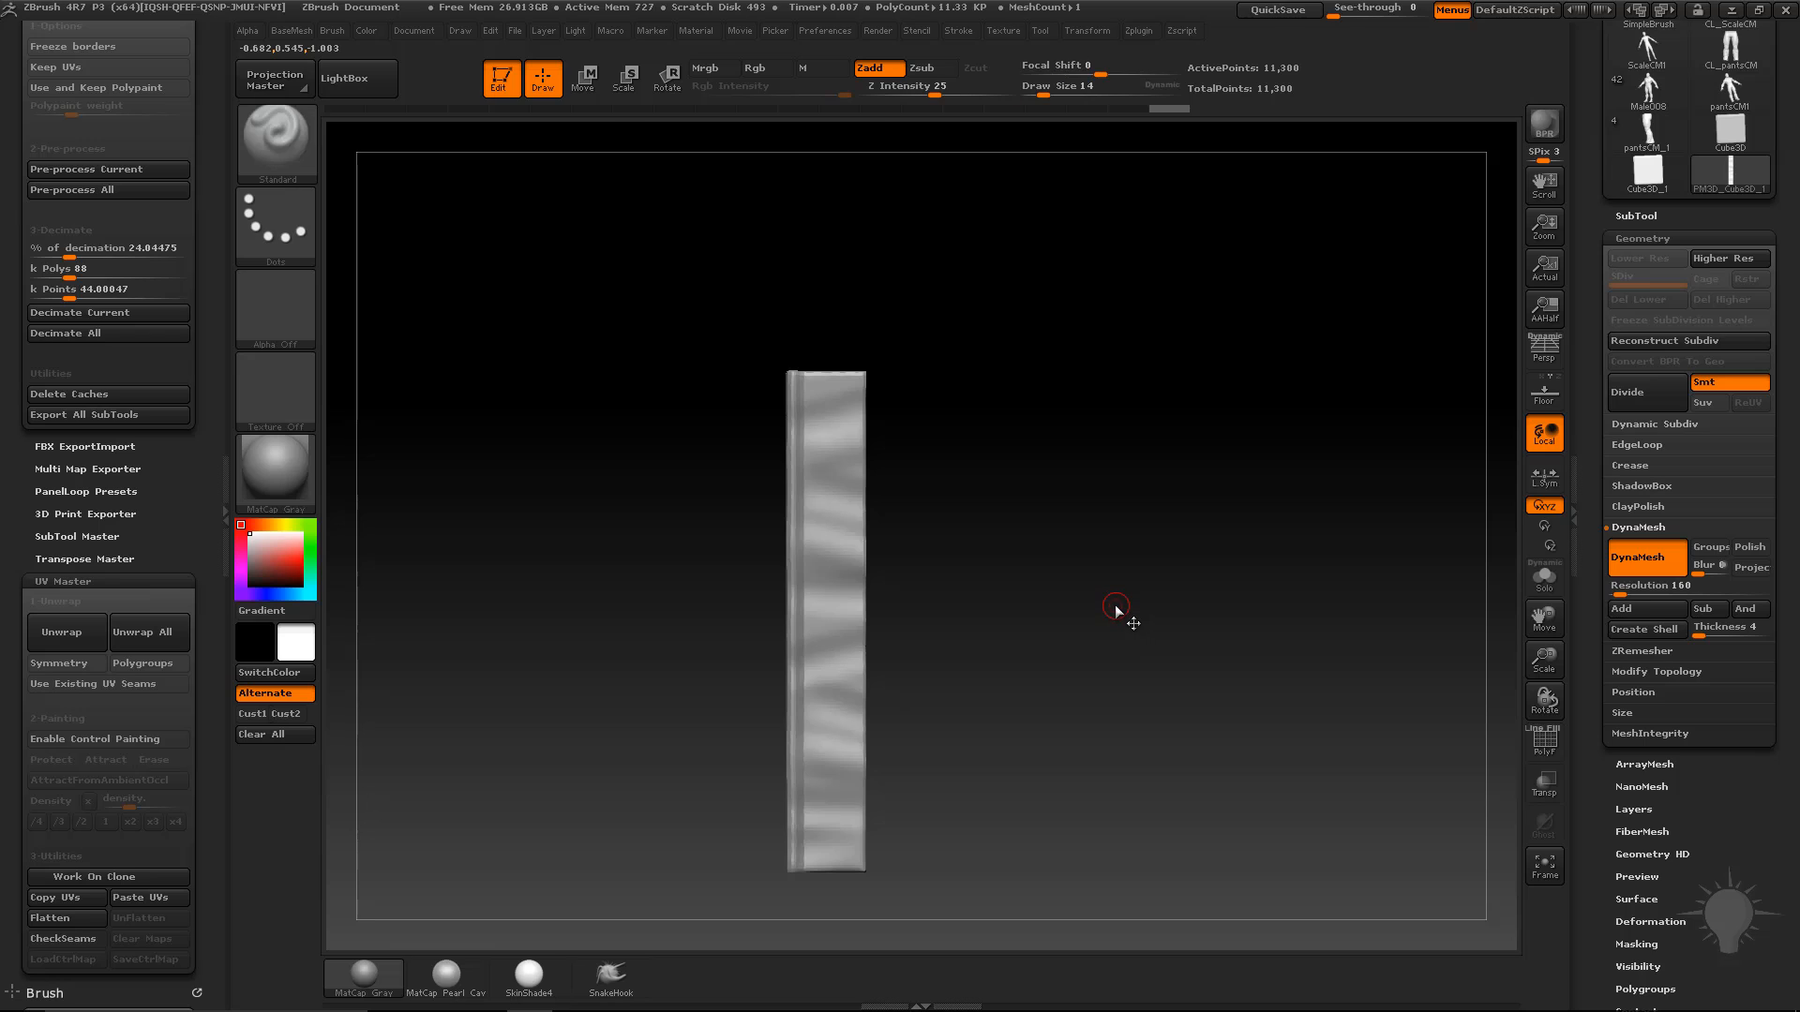
# Step: Grab the sculpted strip as an alpha with the MRGBZGrabber and turn off the captured texture
pyautogui.moveTo(1584, 211); pyautogui.dragTo(1582, 502)
pyautogui.keyDown('alt'); pyautogui.moveTo(1353, 555); pyautogui.dragTo(1360, 382); pyautogui.keyUp('alt')
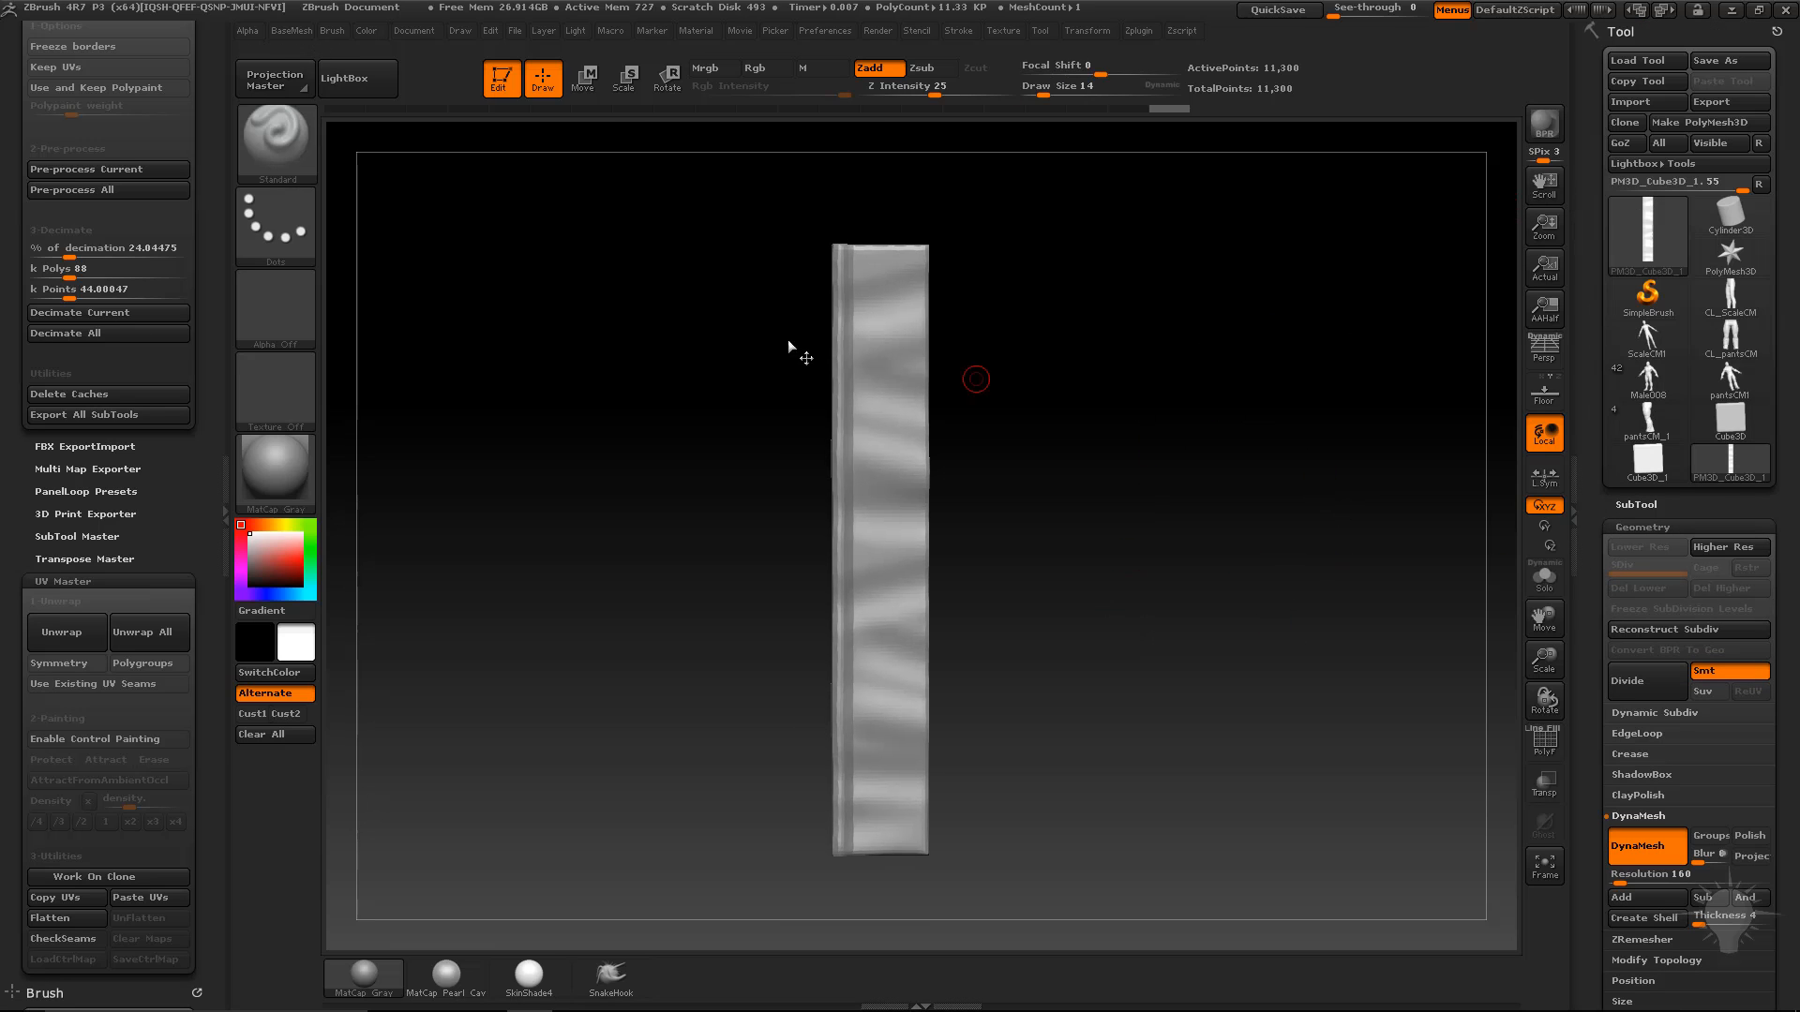
pyautogui.click(1648, 295)
pyautogui.click(1664, 241)
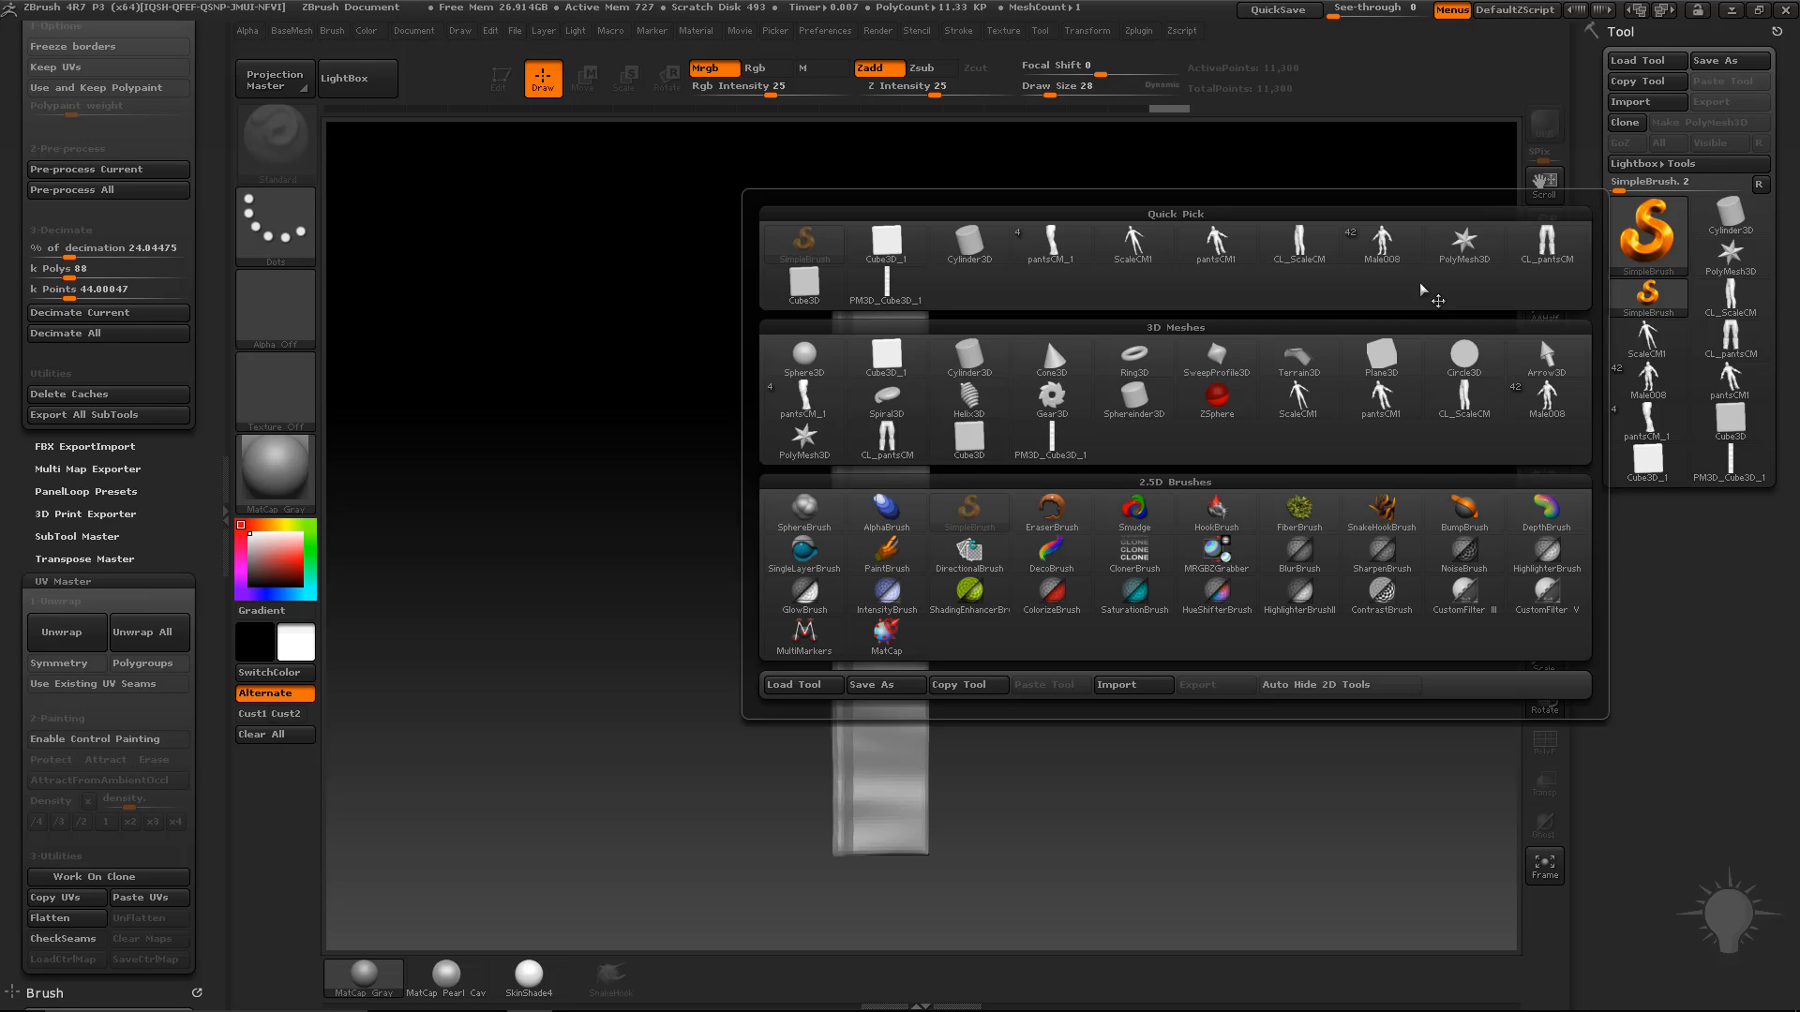
pyautogui.click(1217, 553)
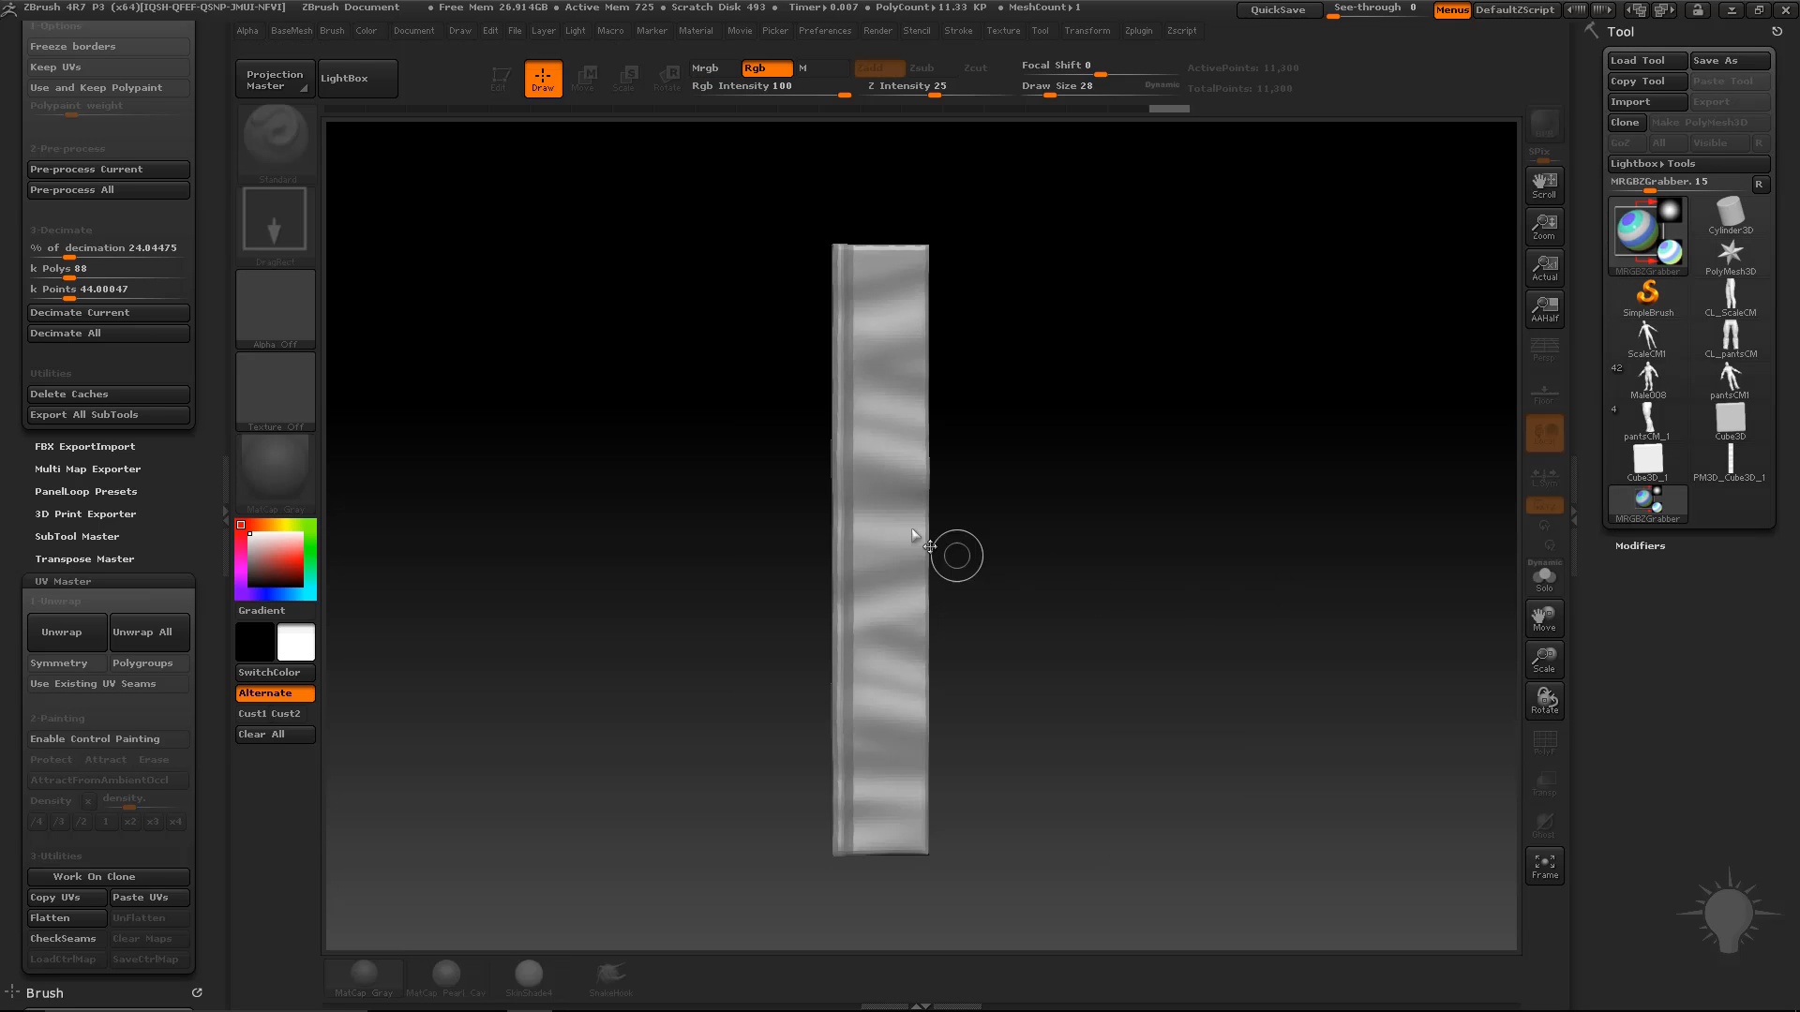
pyautogui.moveTo(897, 543); pyautogui.dragTo(926, 856)
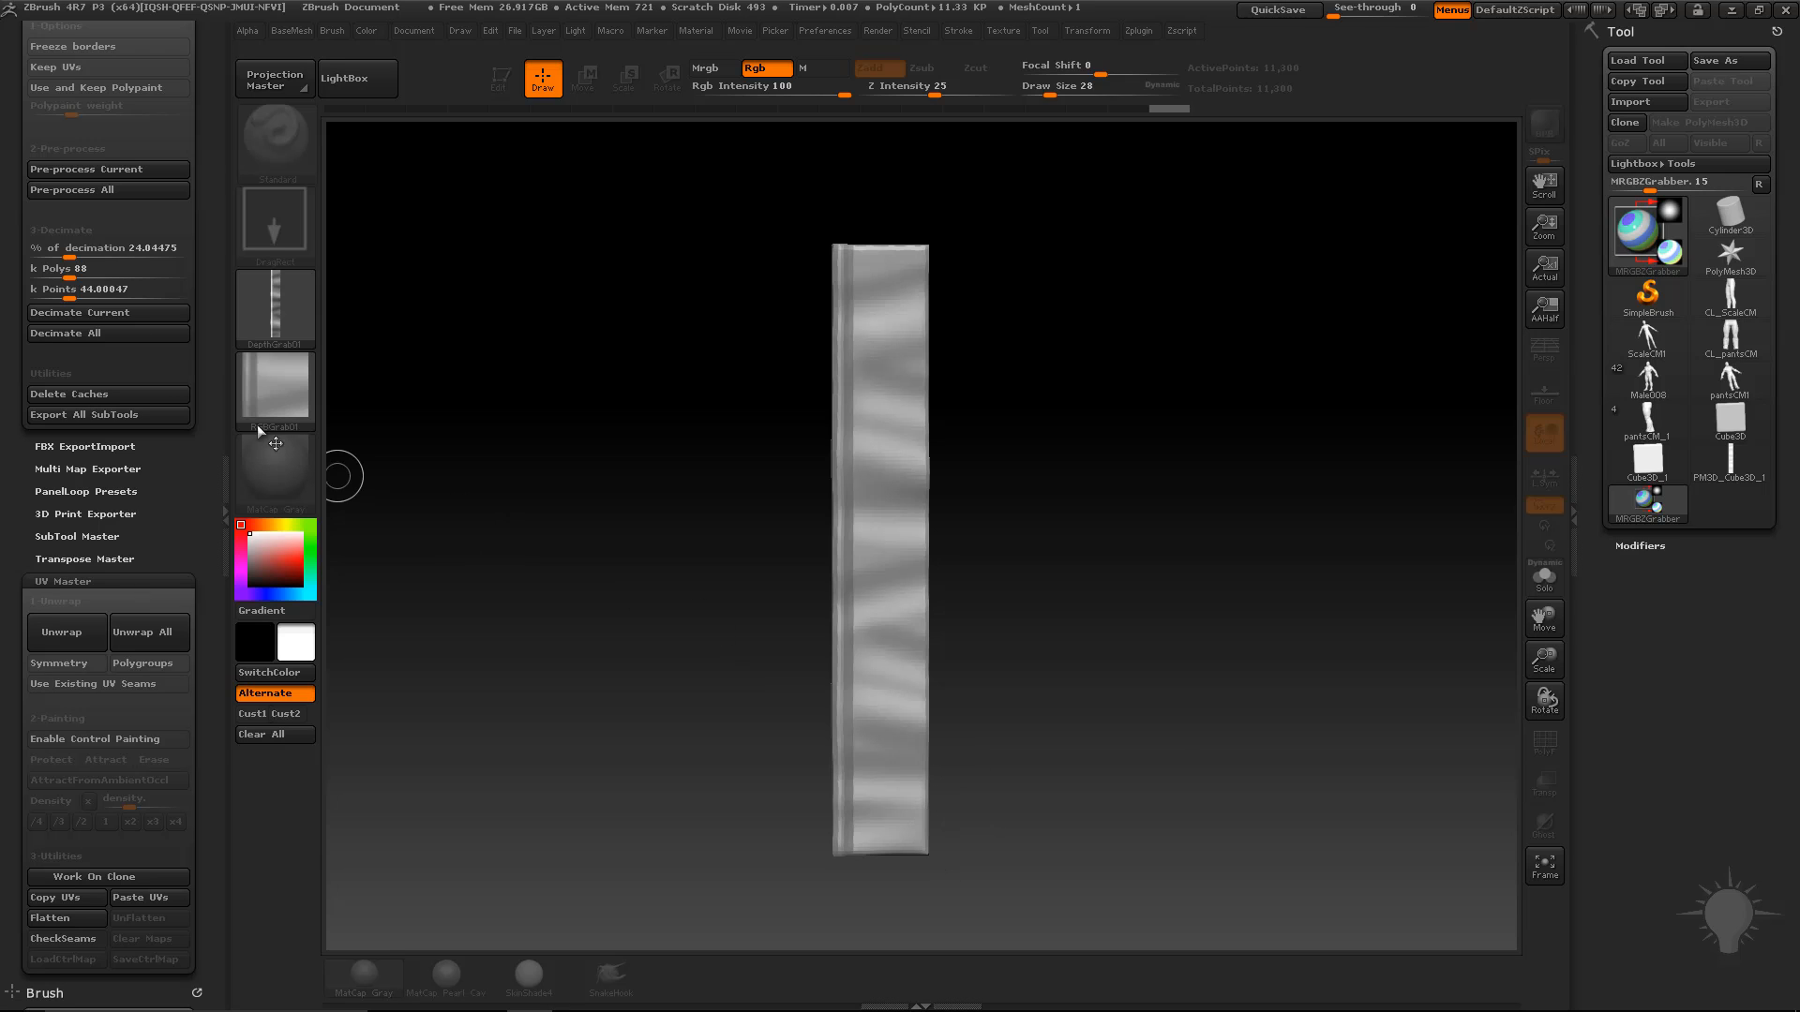
pyautogui.click(281, 398)
pyautogui.click(351, 412)
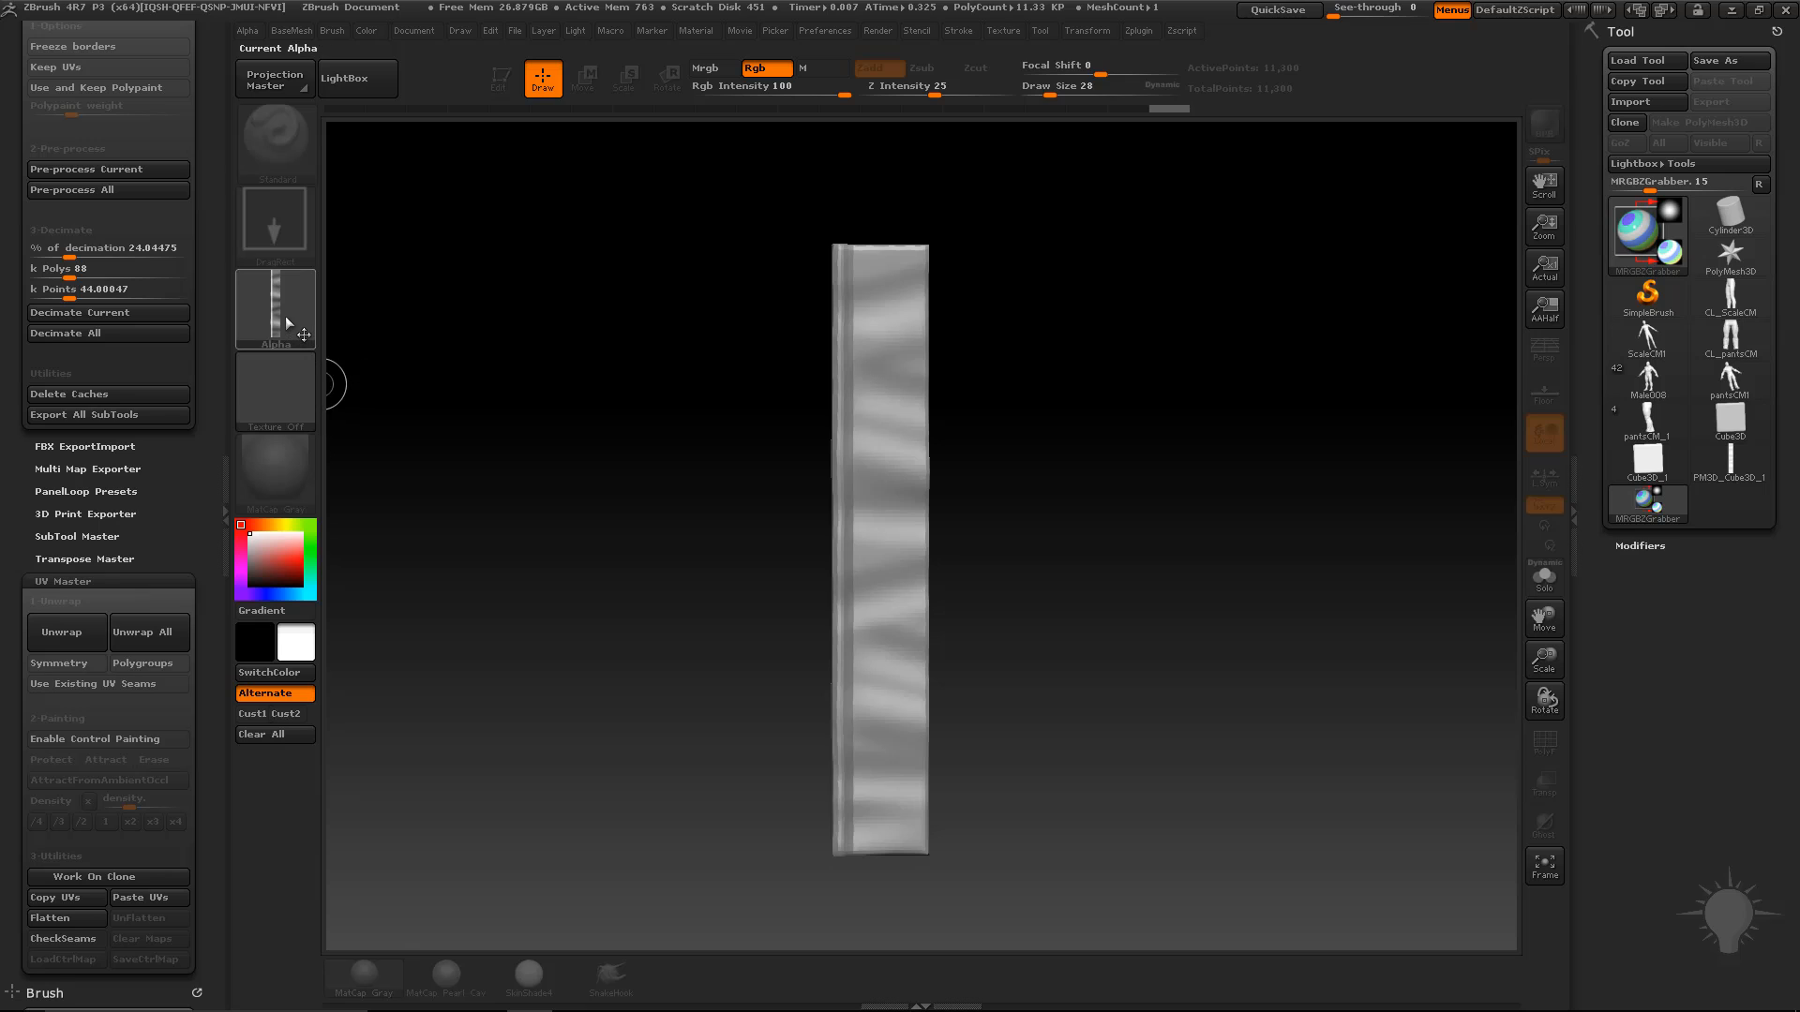
pyautogui.moveTo(287, 323)
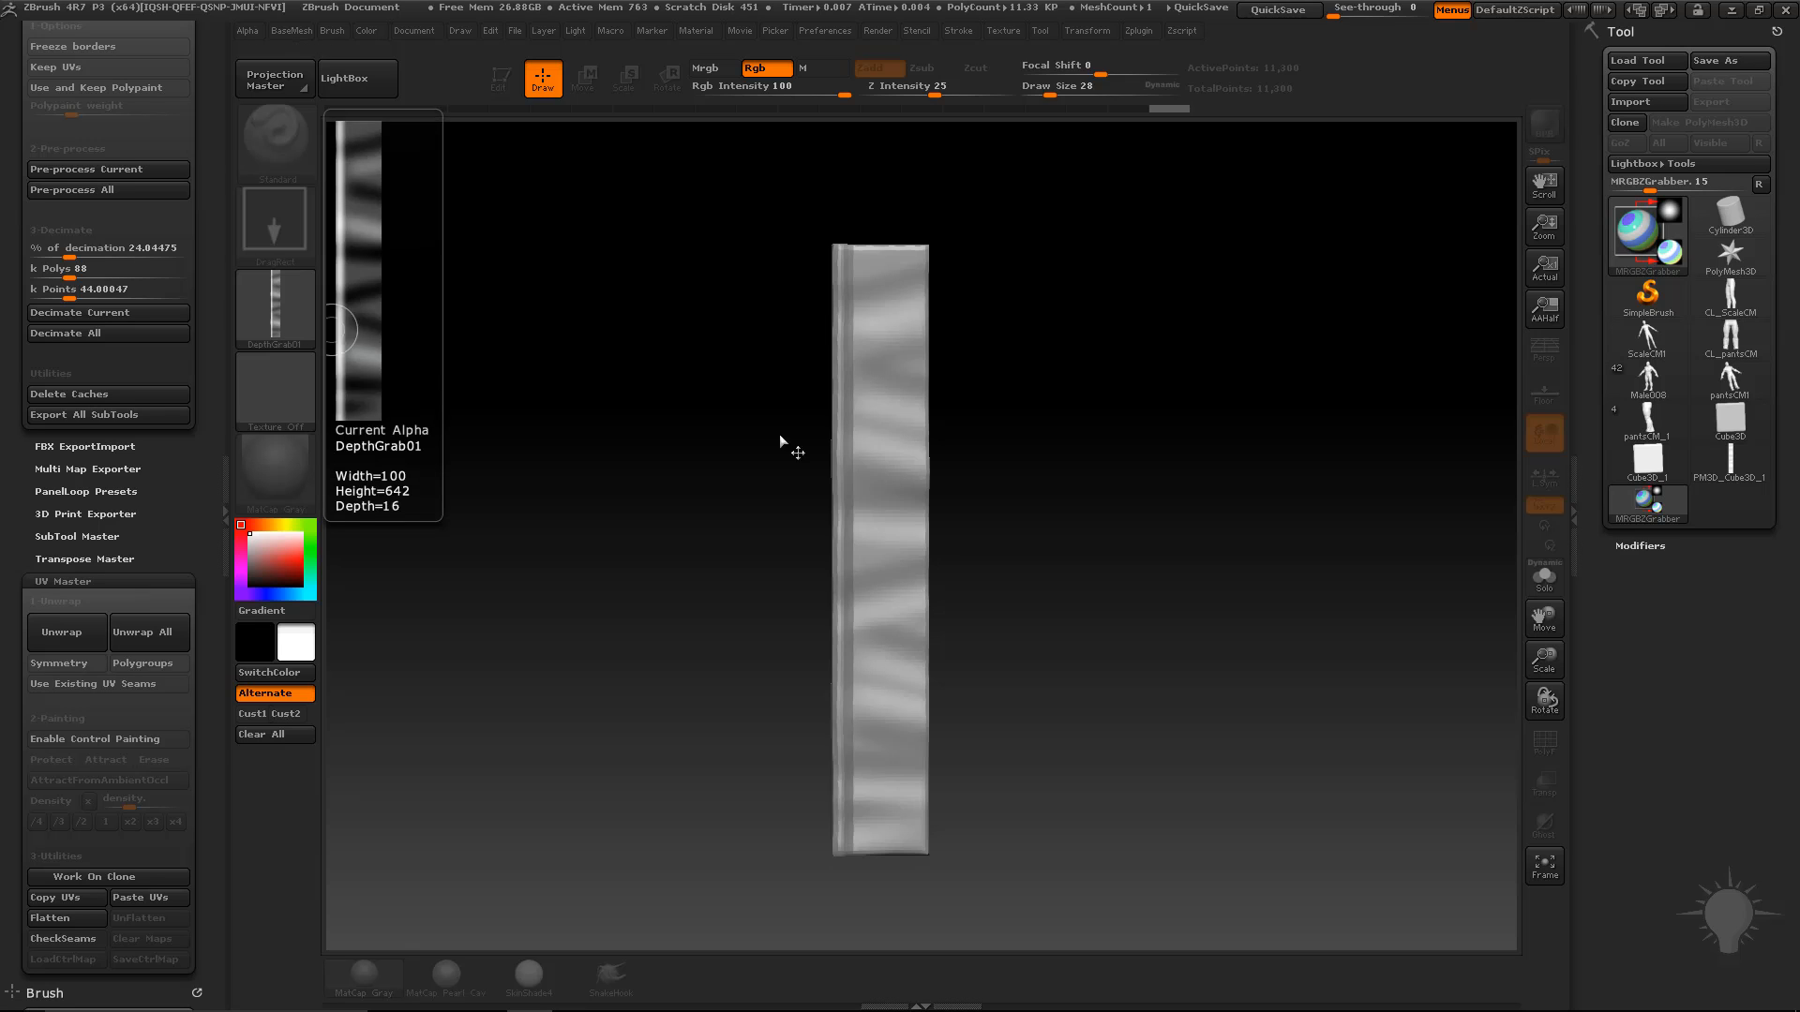
# Step: Bring the pantsCM_1 model back onto a cleared canvas in Edit mode and frame the side of the leg
pyautogui.click(1650, 420)
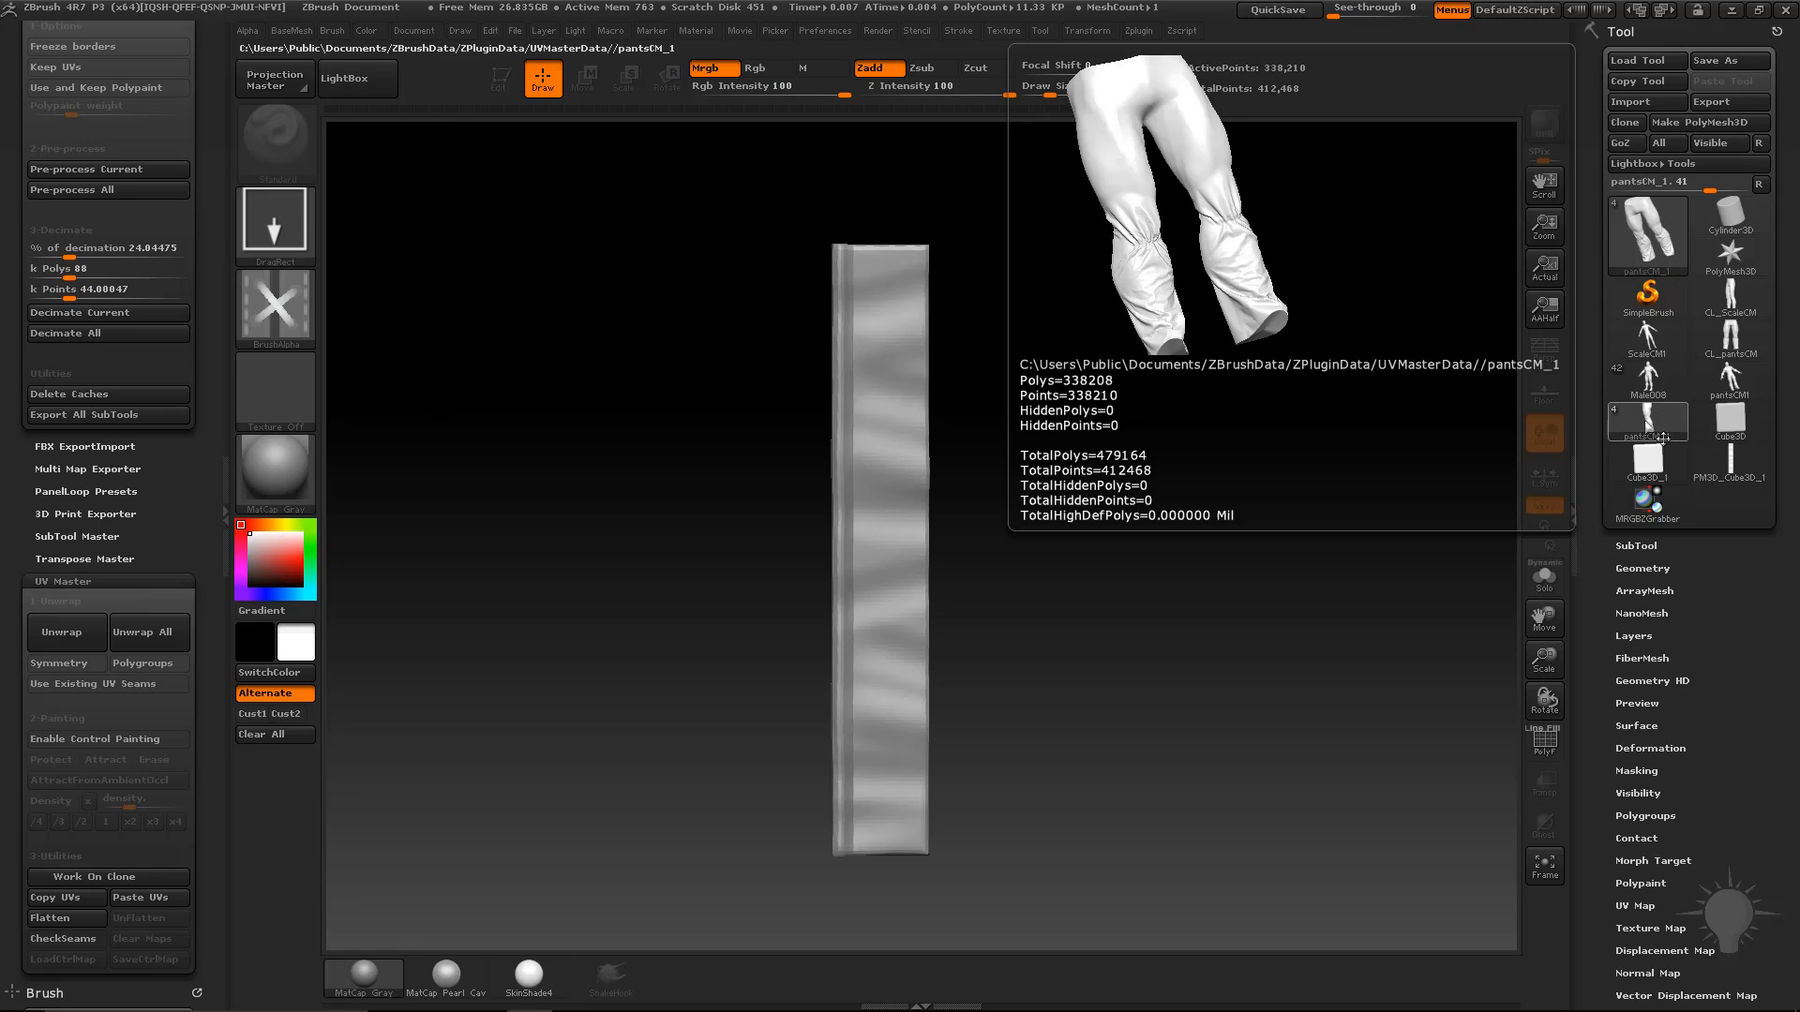
pyautogui.hotkey('ctrl', 'n')
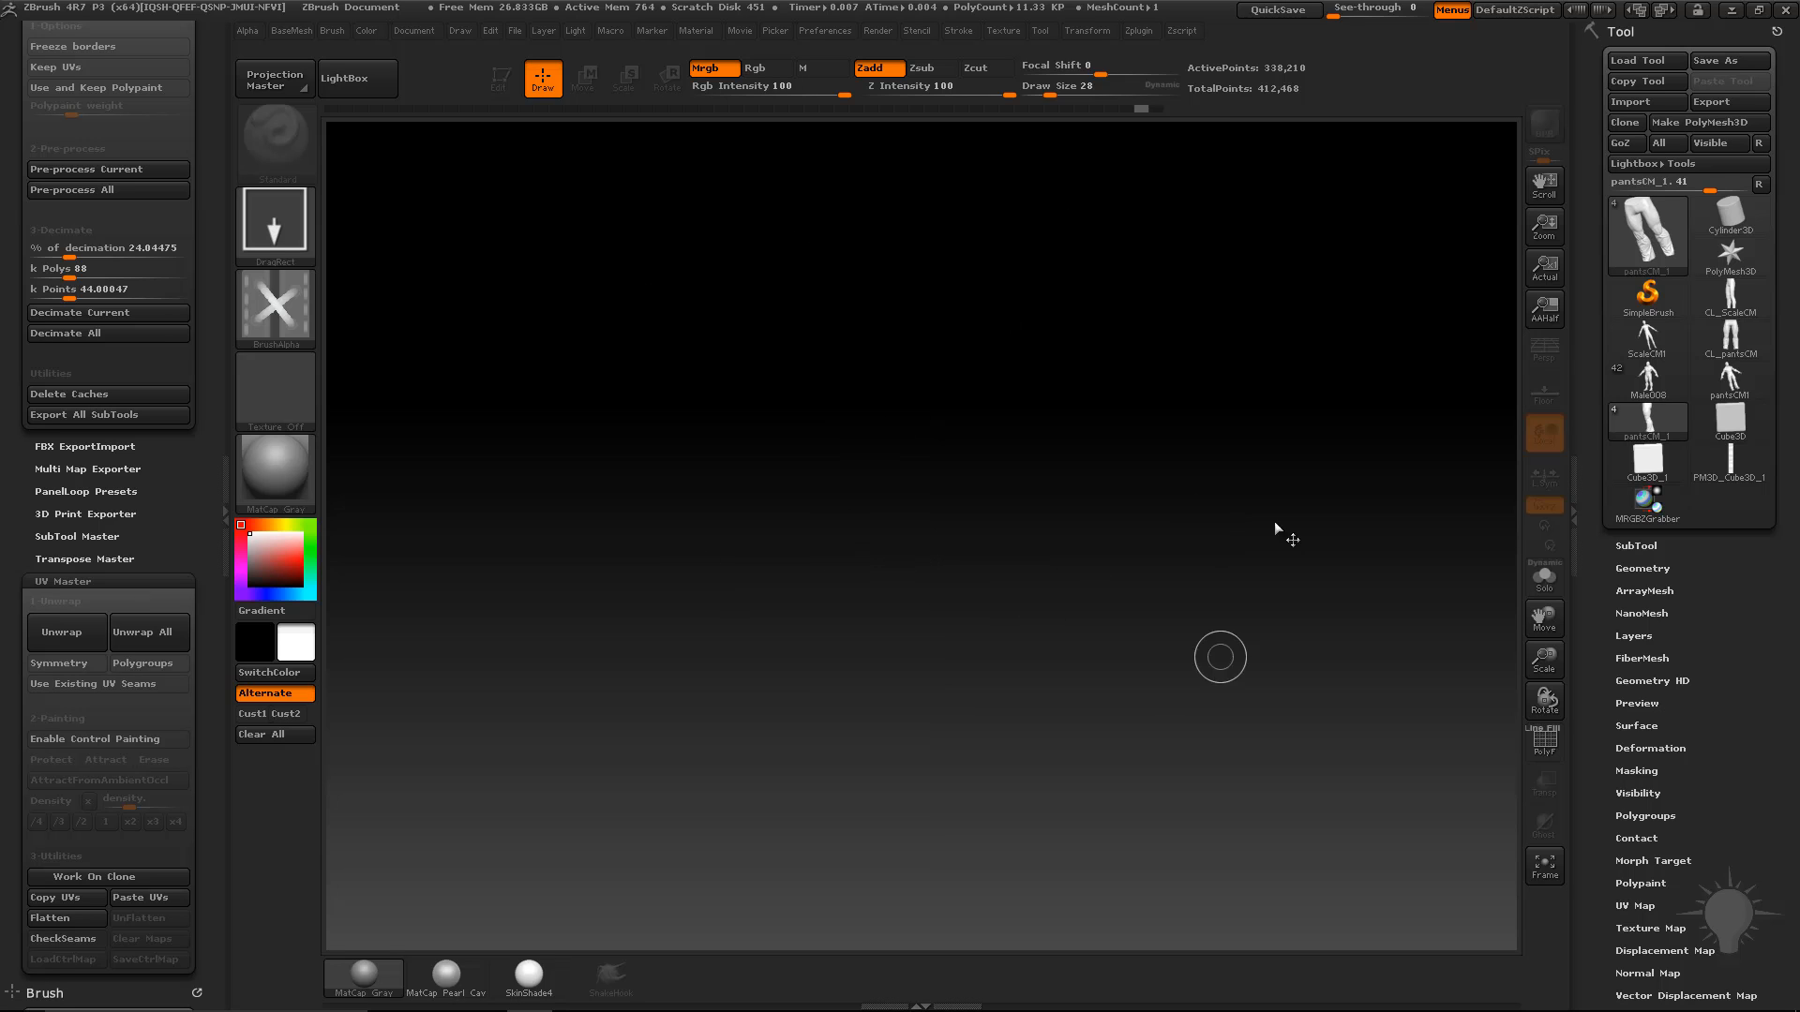
pyautogui.click(873, 720)
pyautogui.press('t')
pyautogui.press('t')
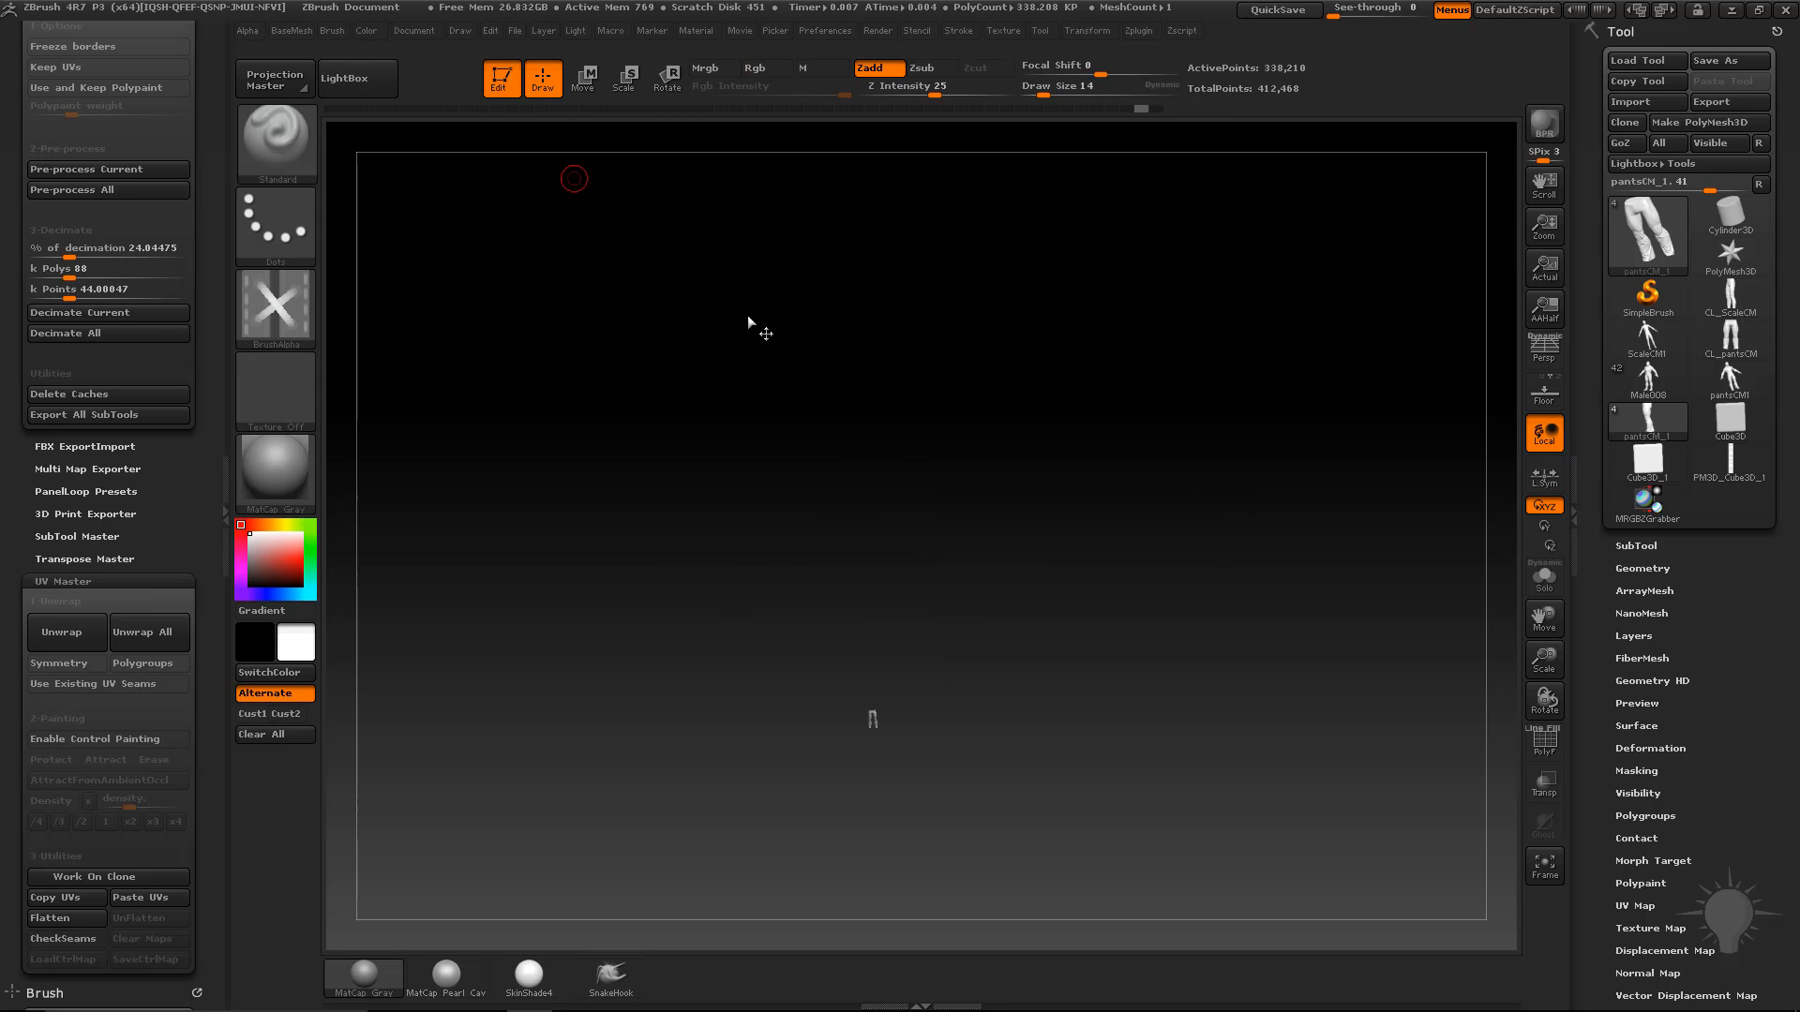
pyautogui.press('f')
pyautogui.moveTo(1149, 502); pyautogui.dragTo(1227, 562)
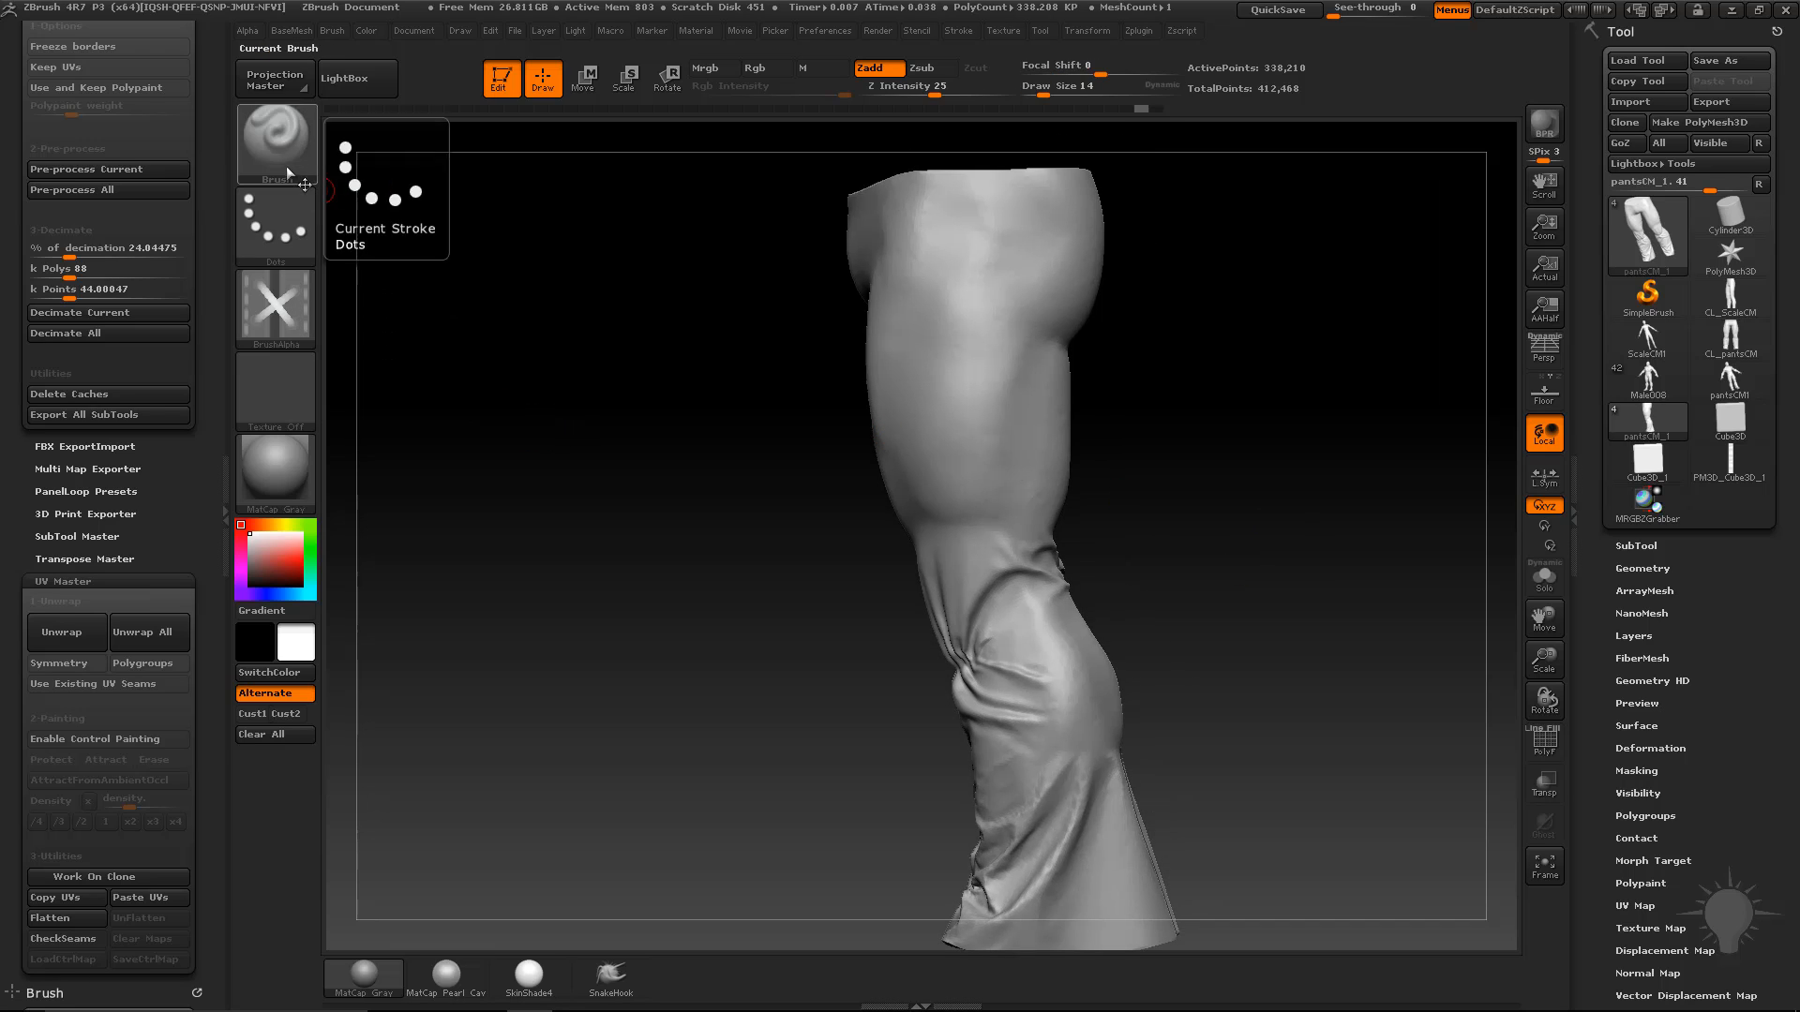
# Step: Switch to the Stitch1 brush with its alpha off and open the stroke modifiers to review the Roll setting
pyautogui.click(273, 318)
pyautogui.click(383, 324)
pyautogui.click(958, 31)
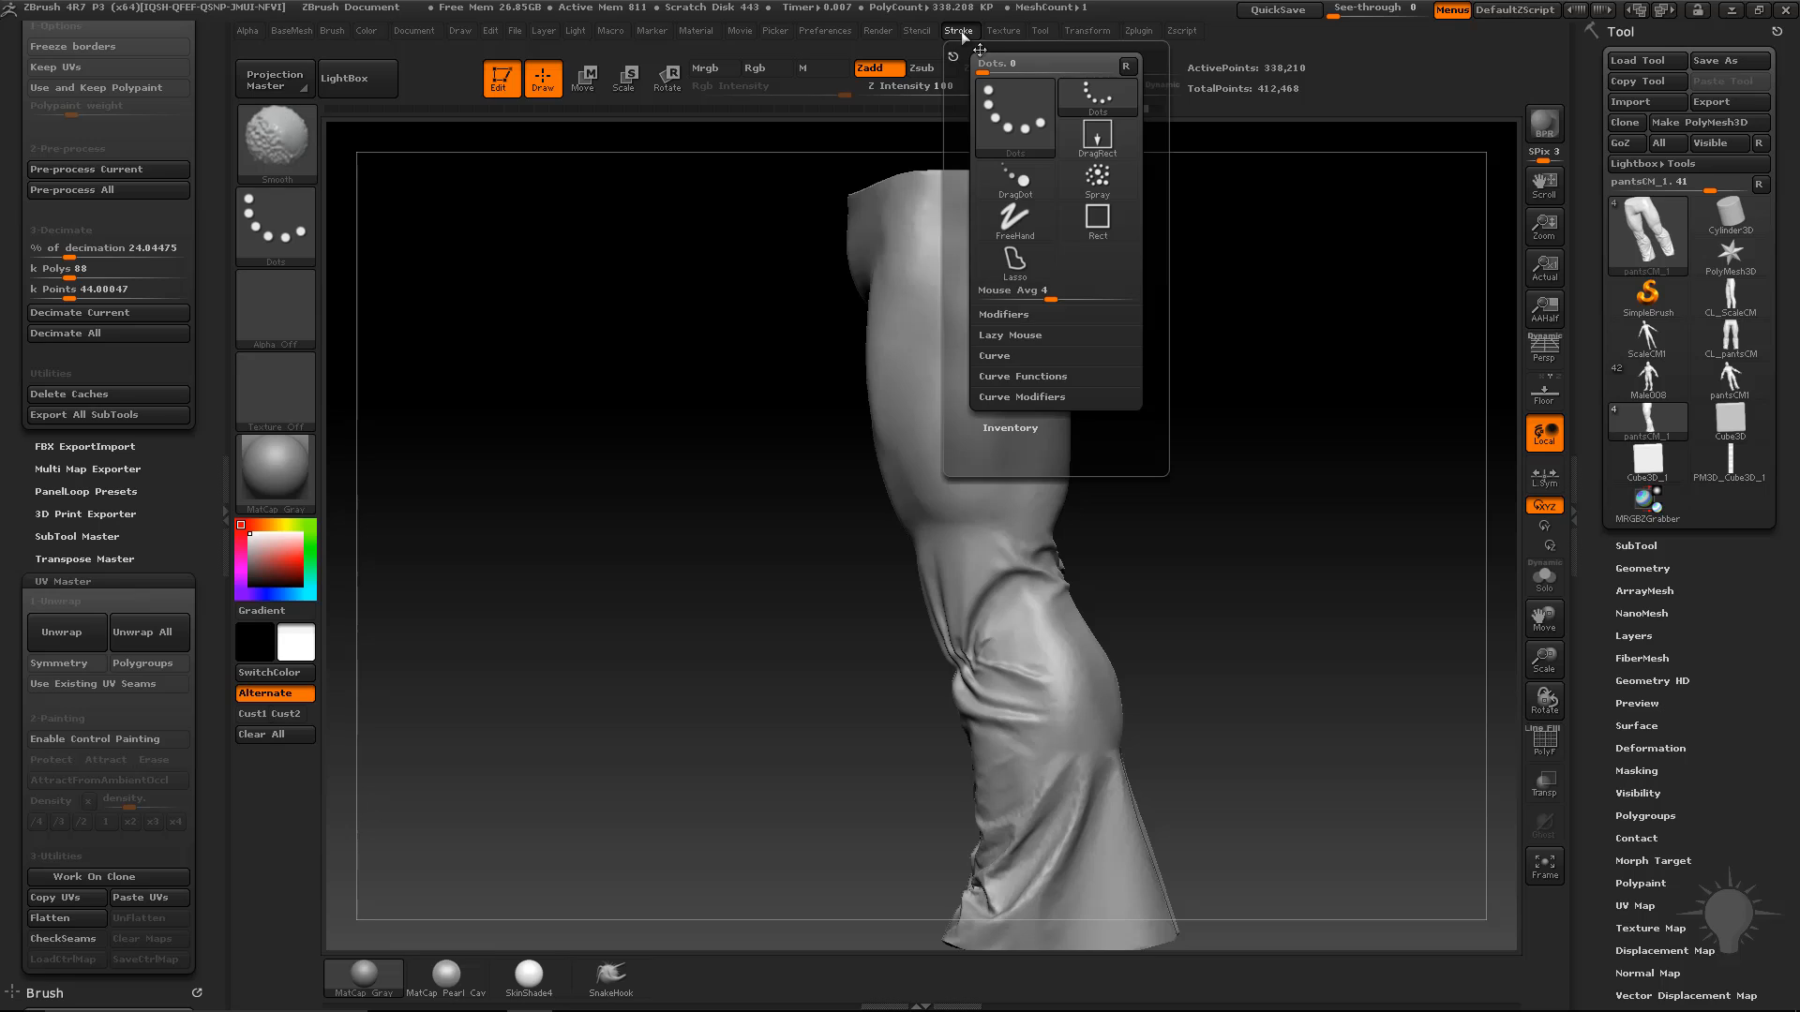
pyautogui.click(1003, 314)
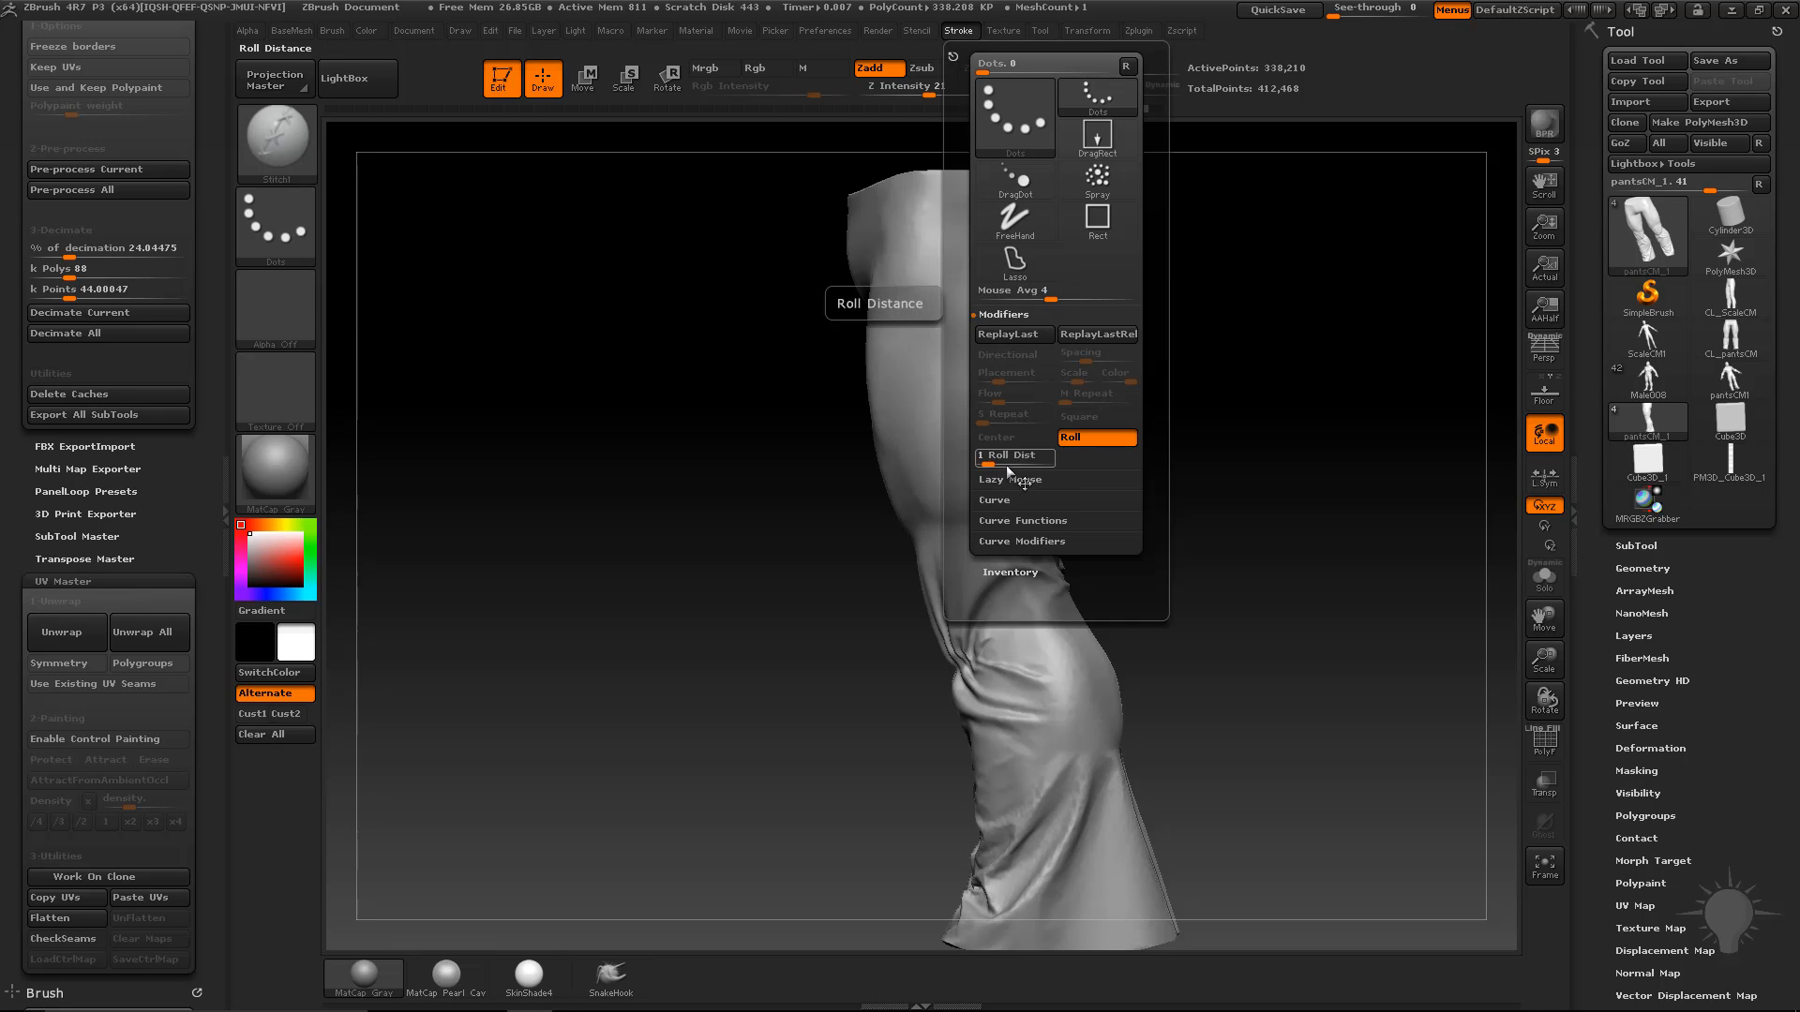
# Step: Load the captured DepthGrab01 alpha into the Stitch1 brush and frame the outer side of the leg
pyautogui.click(315, 323)
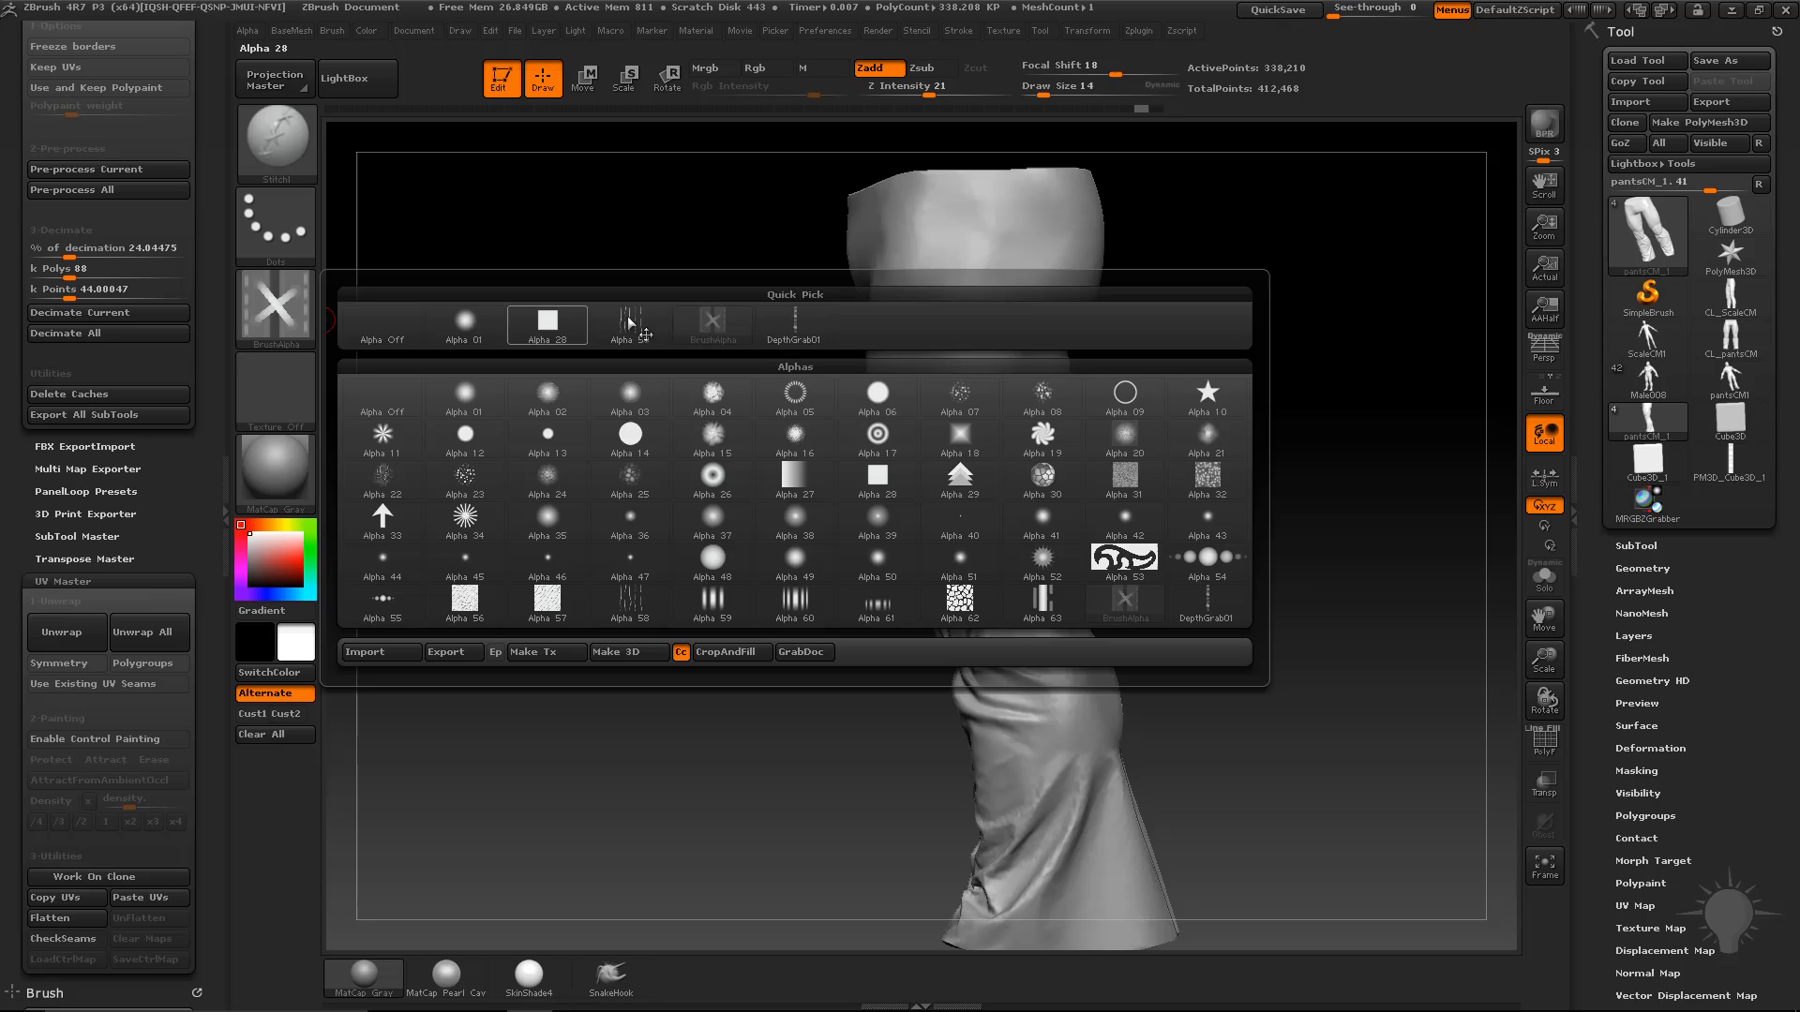
pyautogui.click(792, 327)
pyautogui.moveTo(715, 413)
pyautogui.mouseDown()
pyautogui.moveTo(1205, 420)
pyautogui.moveTo(1136, 440)
pyautogui.mouseUp()
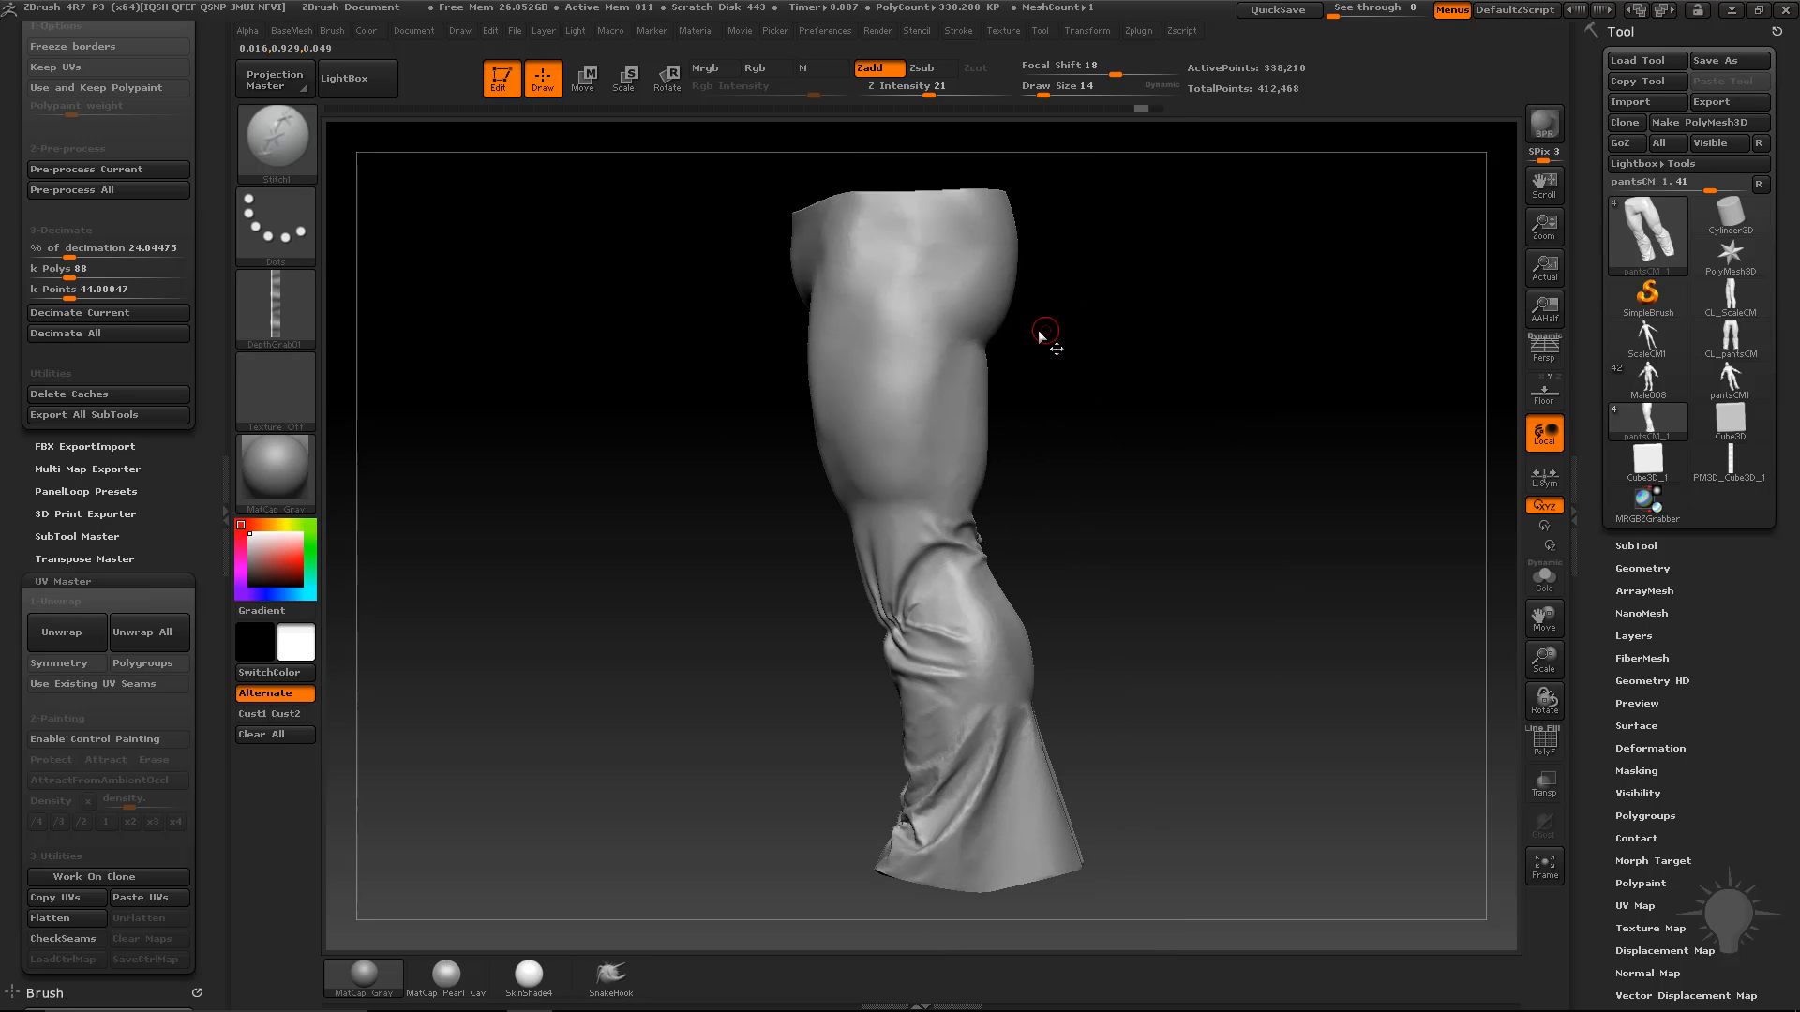
# Step: Try sculpting a seam down the outer side of the leg at draw size 26 and undo it
pyautogui.press(']')
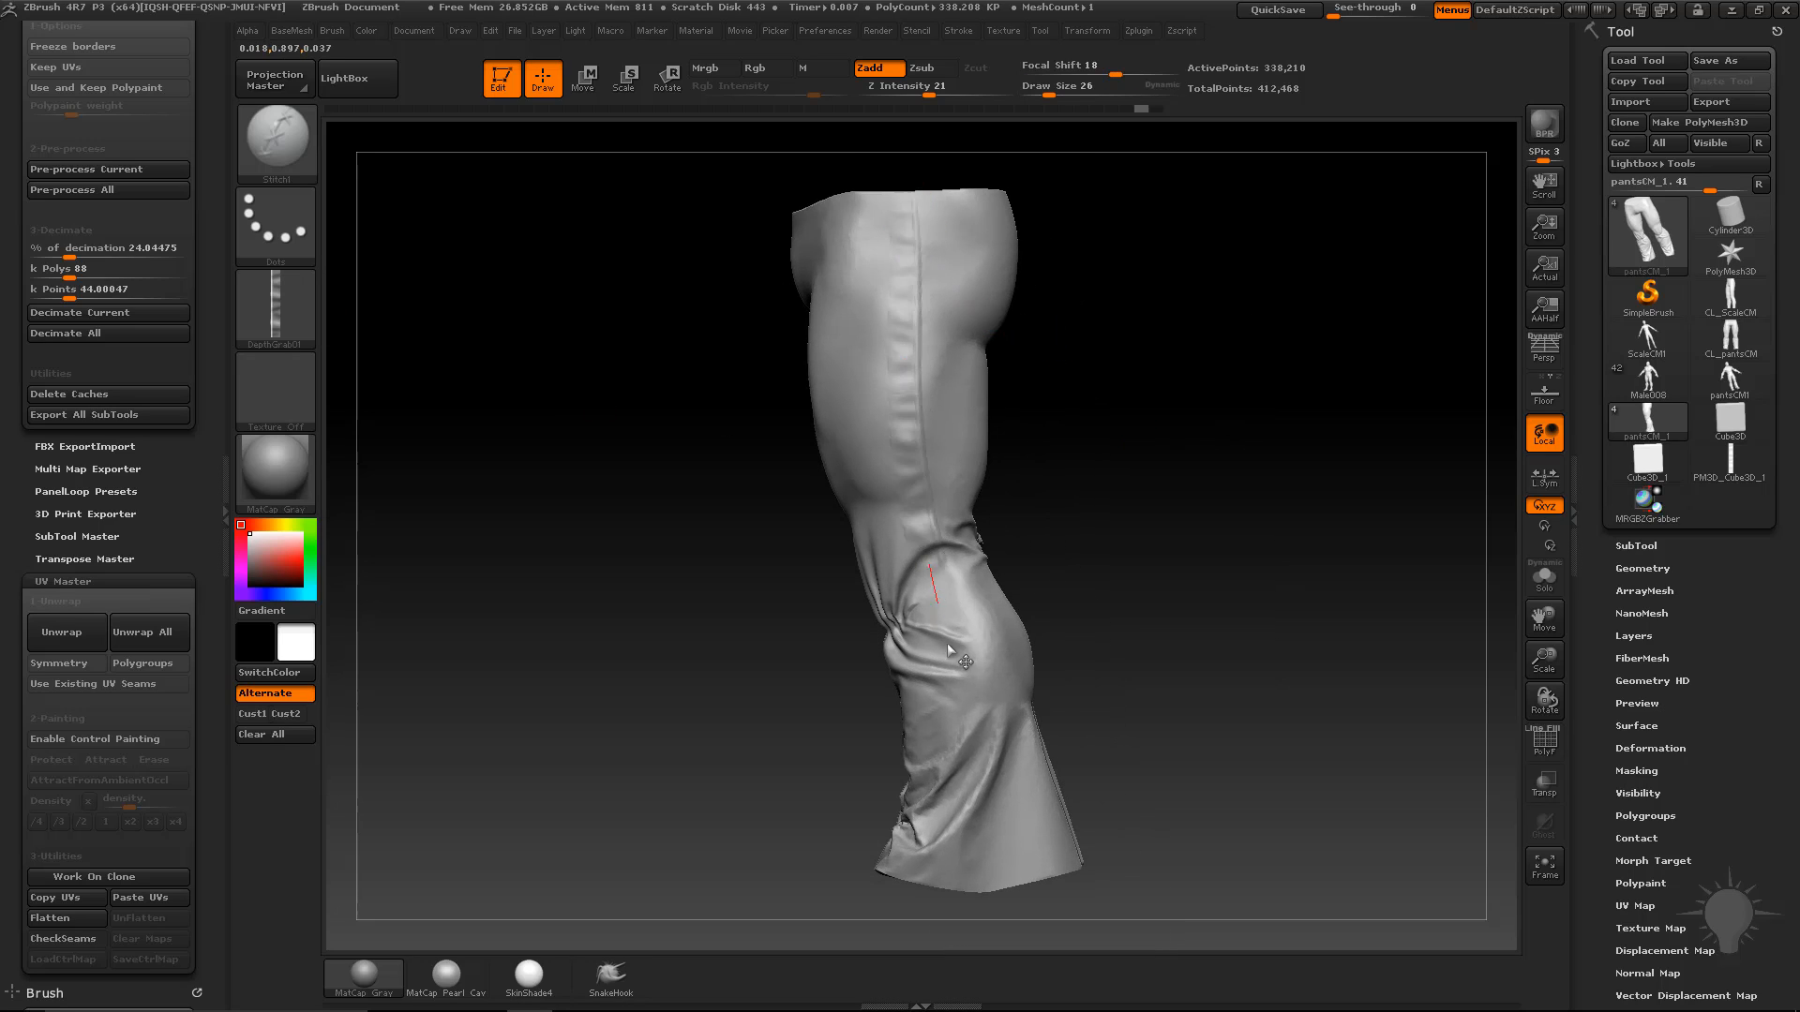
pyautogui.moveTo(947, 643); pyautogui.dragTo(1022, 904)
pyautogui.hotkey('ctrl', 'z')
# Step: Try the outer leg seam at draw size 19, stroking downward and from the hem up to the waist, undoing both attempts
pyautogui.press('s')
pyautogui.moveTo(943, 330); pyautogui.dragTo(937, 329)
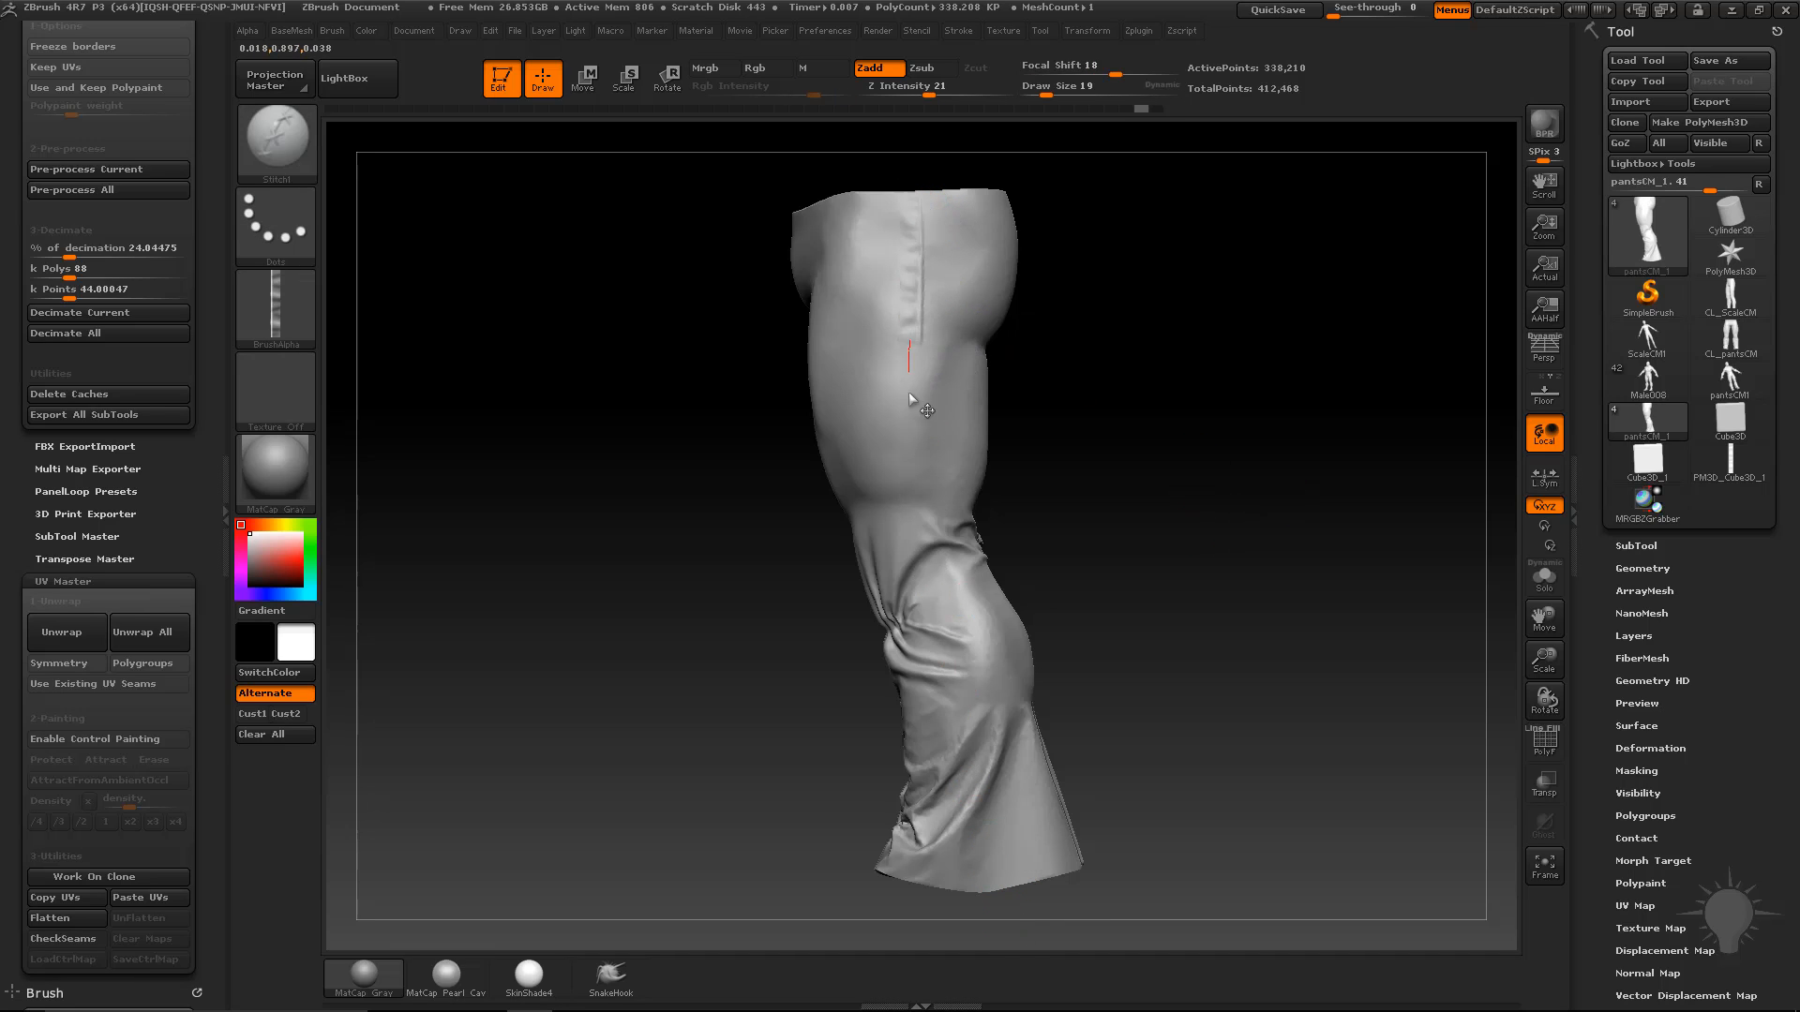
pyautogui.moveTo(909, 391); pyautogui.dragTo(1003, 887)
pyautogui.hotkey('ctrl', 'z')
pyautogui.moveTo(994, 714); pyautogui.dragTo(915, 457)
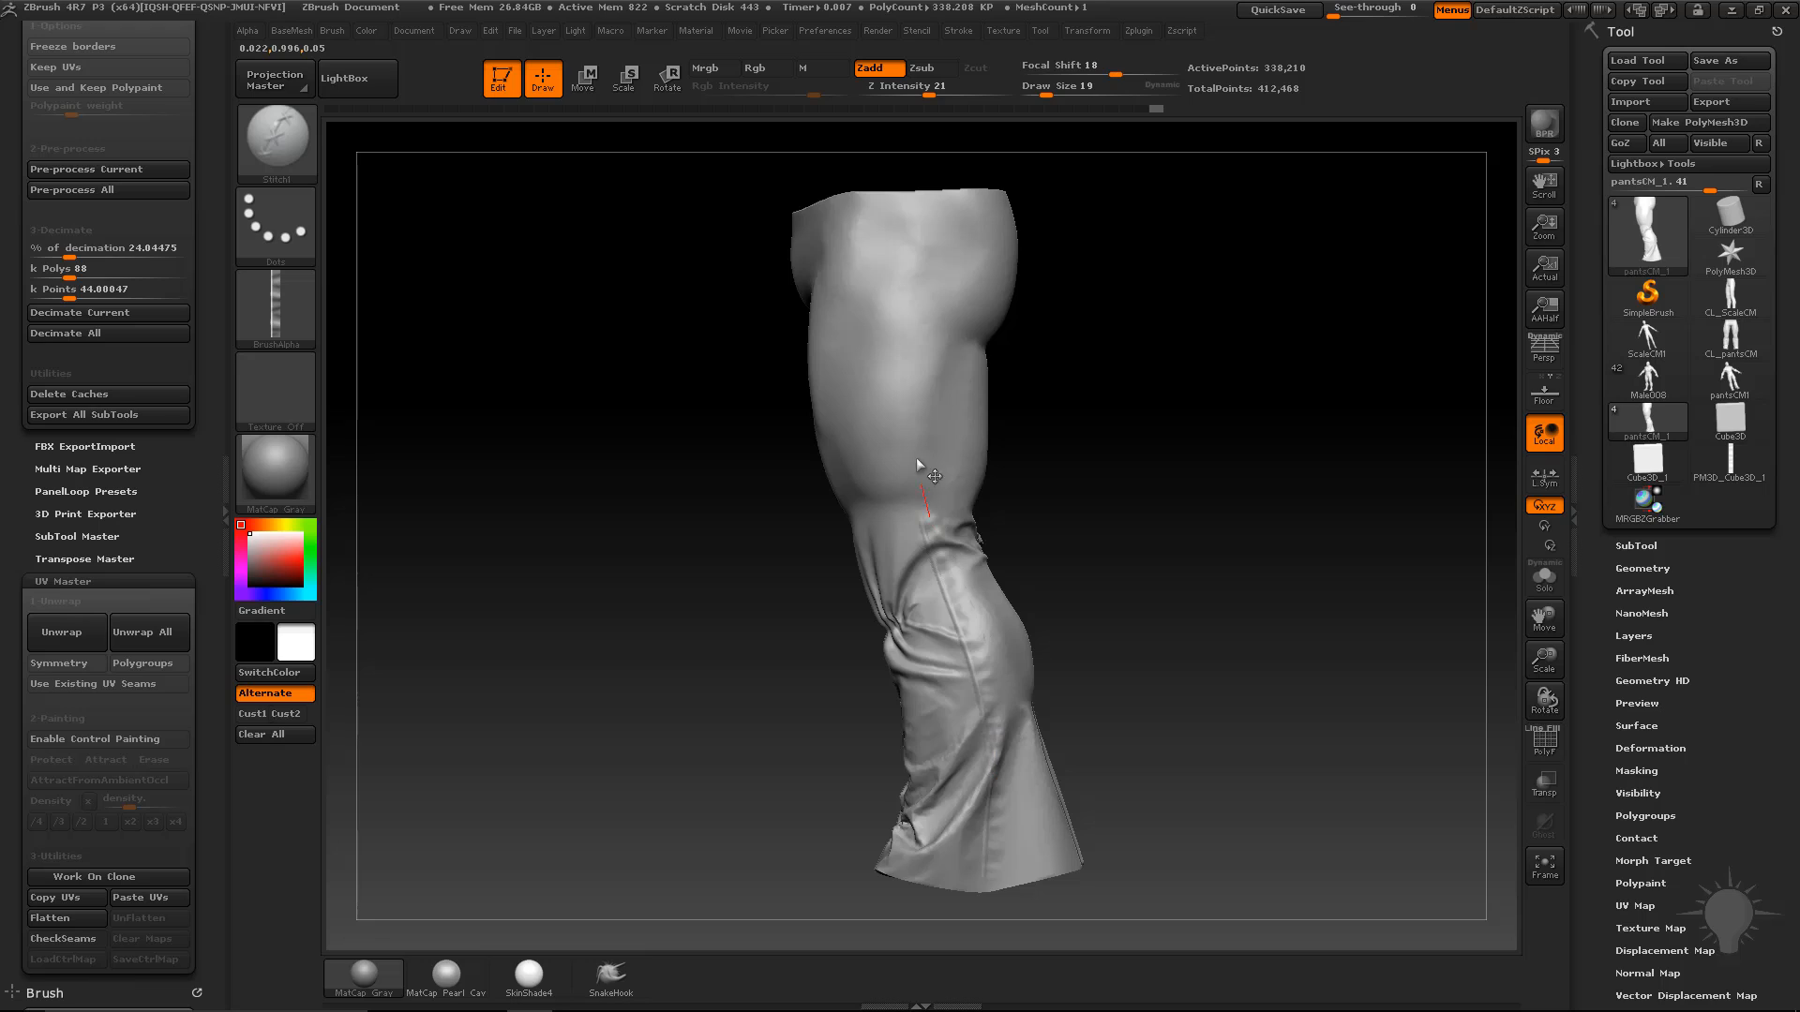
pyautogui.moveTo(914, 225); pyautogui.dragTo(917, 172)
pyautogui.hotkey('ctrl', 'z')
# Step: Set the draw size to 13 and Z Intensity to 32 and sculpt the outer leg seam from hem to waist
pyautogui.press('s')
pyautogui.moveTo(1084, 203); pyautogui.dragTo(1077, 204)
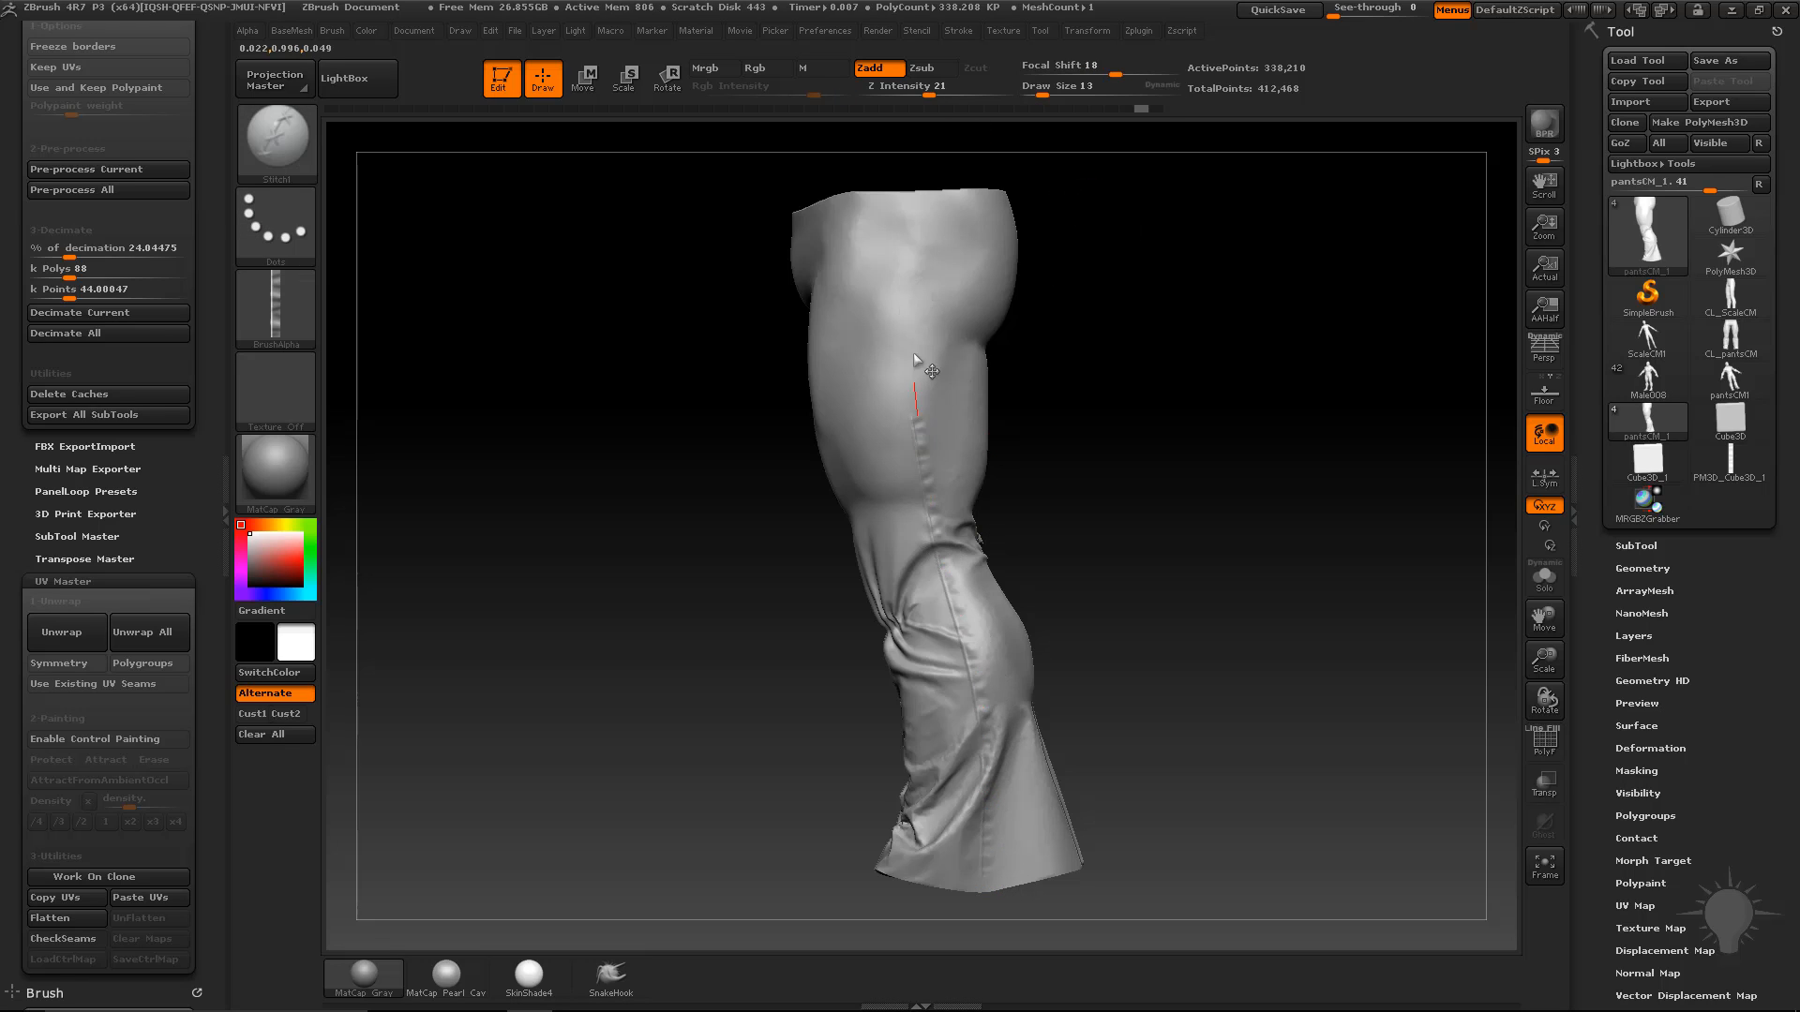
pyautogui.hotkey('ctrl', 'z')
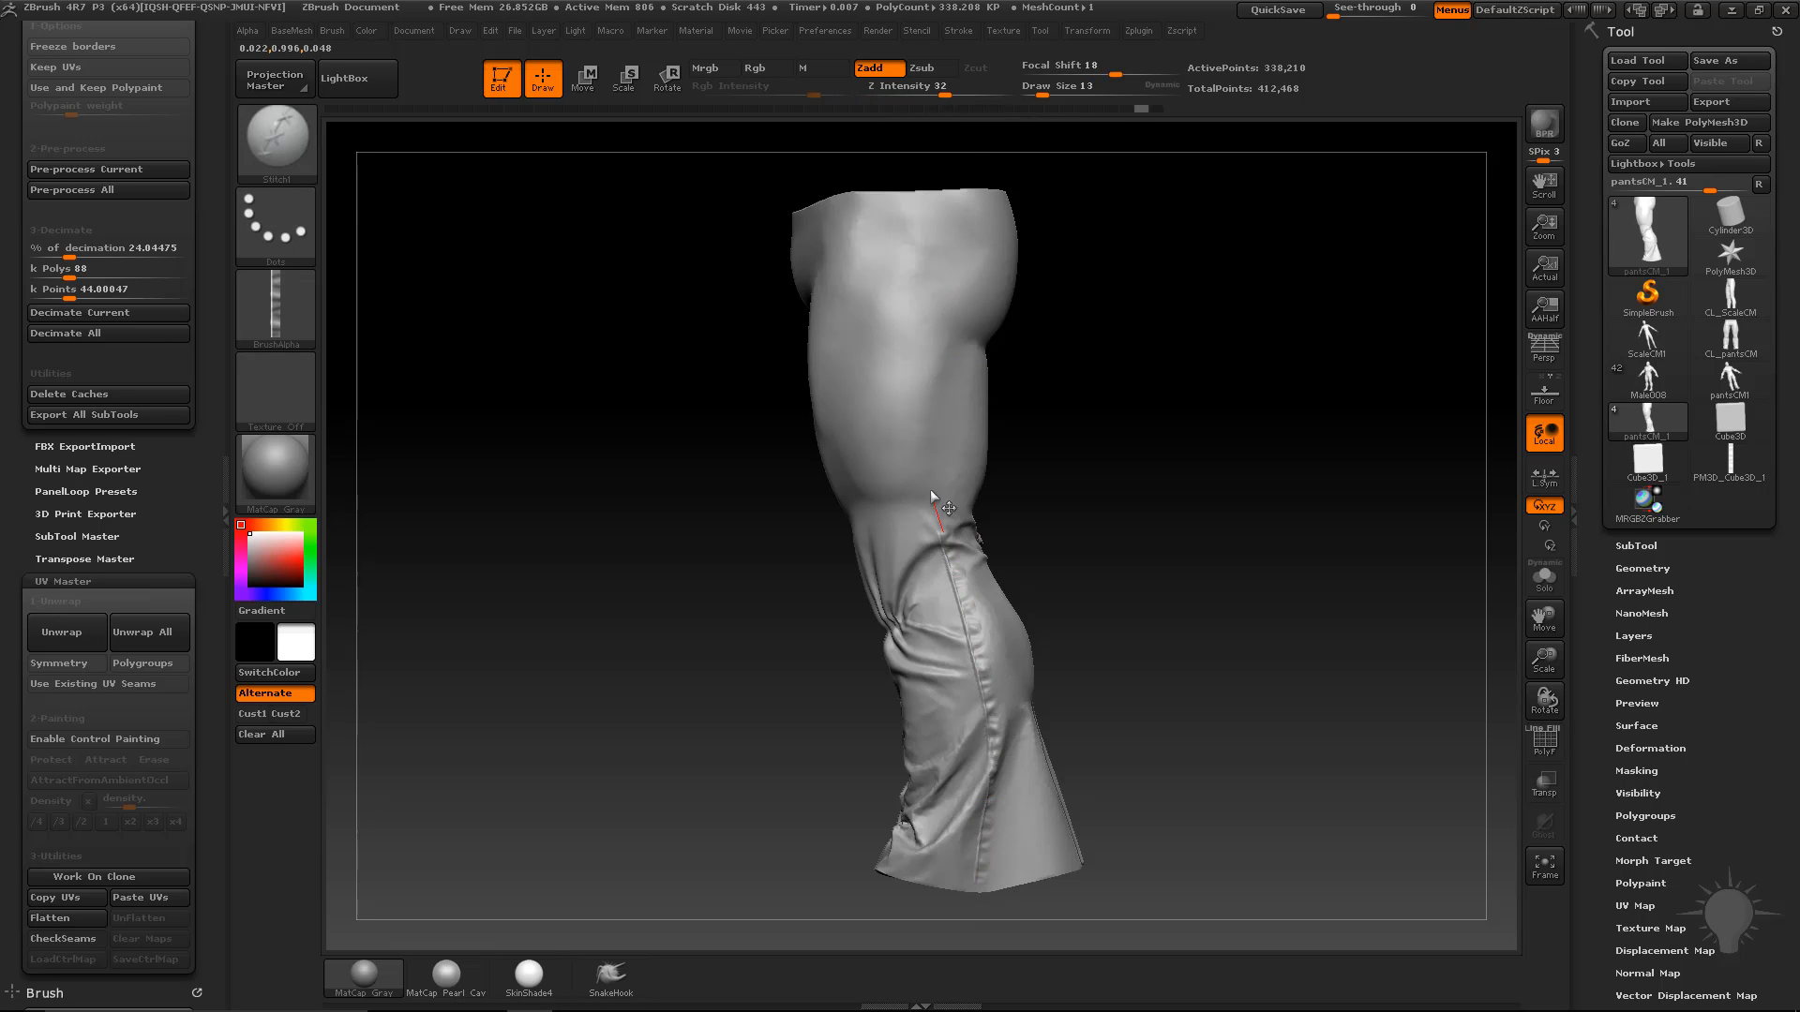
pyautogui.moveTo(911, 382); pyautogui.dragTo(911, 249)
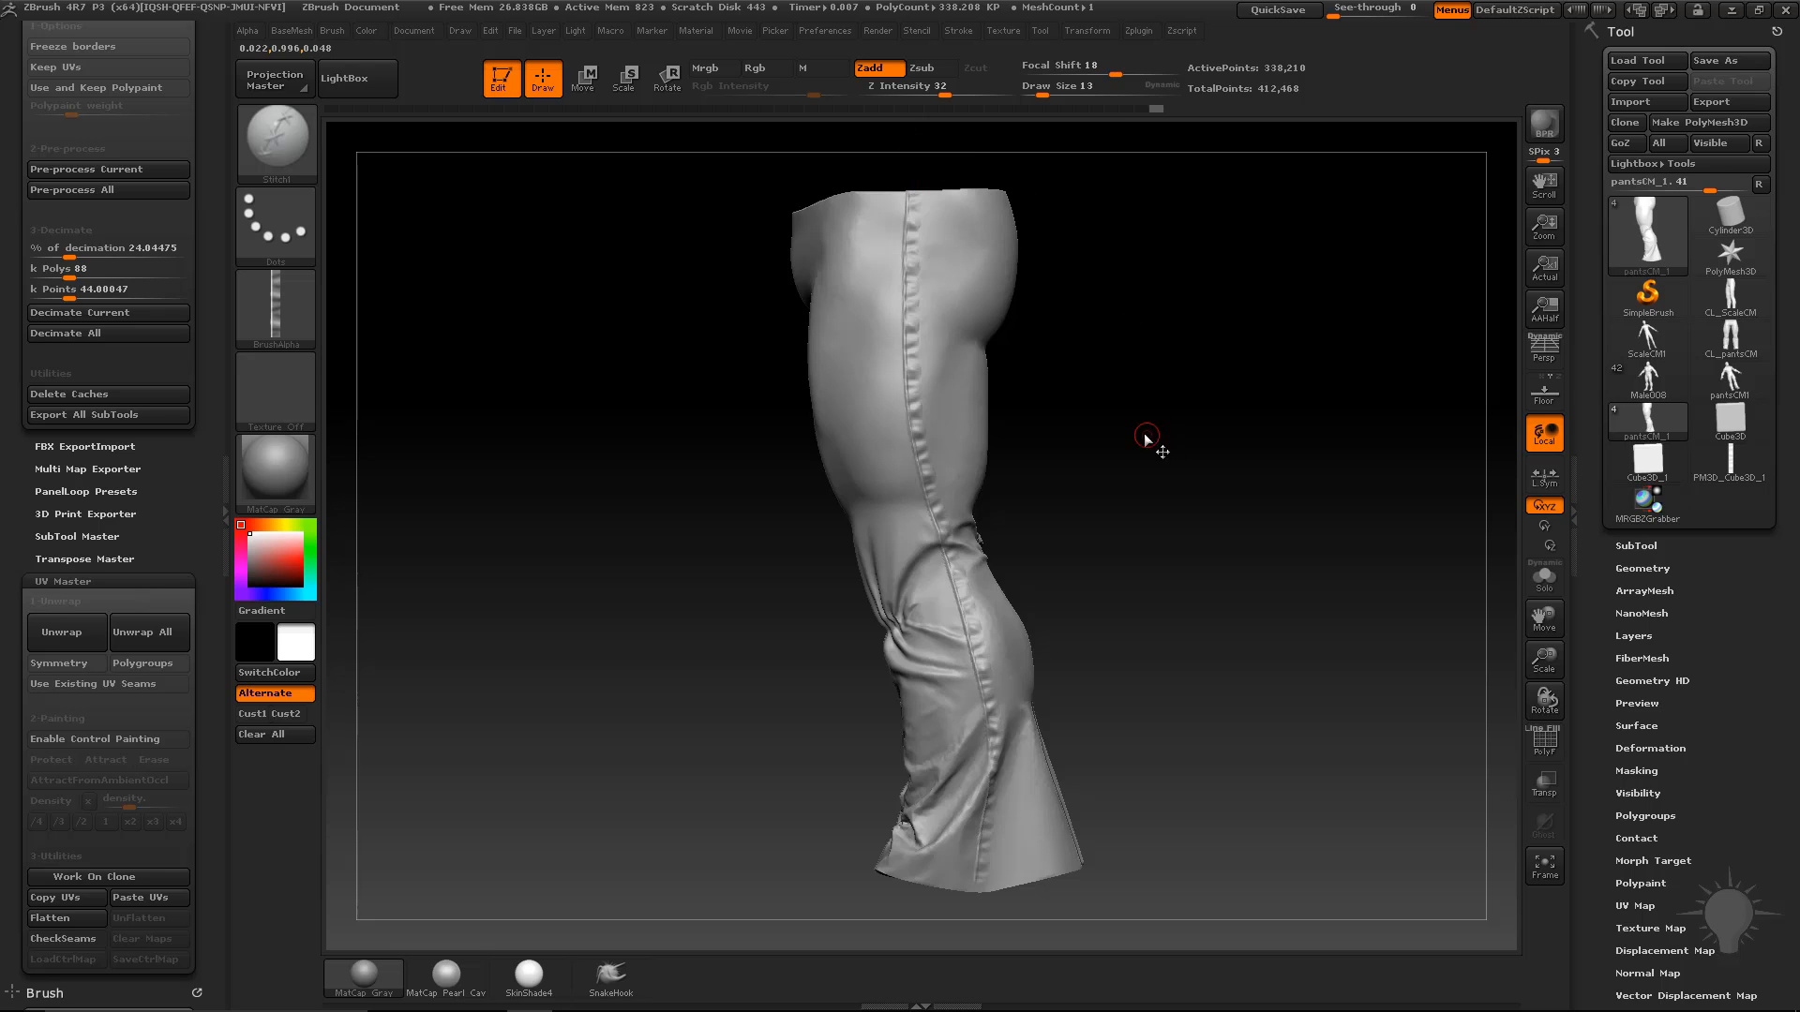
# Step: Sculpt matching stitched seams up the outer side of the opposite leg and along the inner side of the first leg
pyautogui.moveTo(1145, 439); pyautogui.dragTo(971, 759)
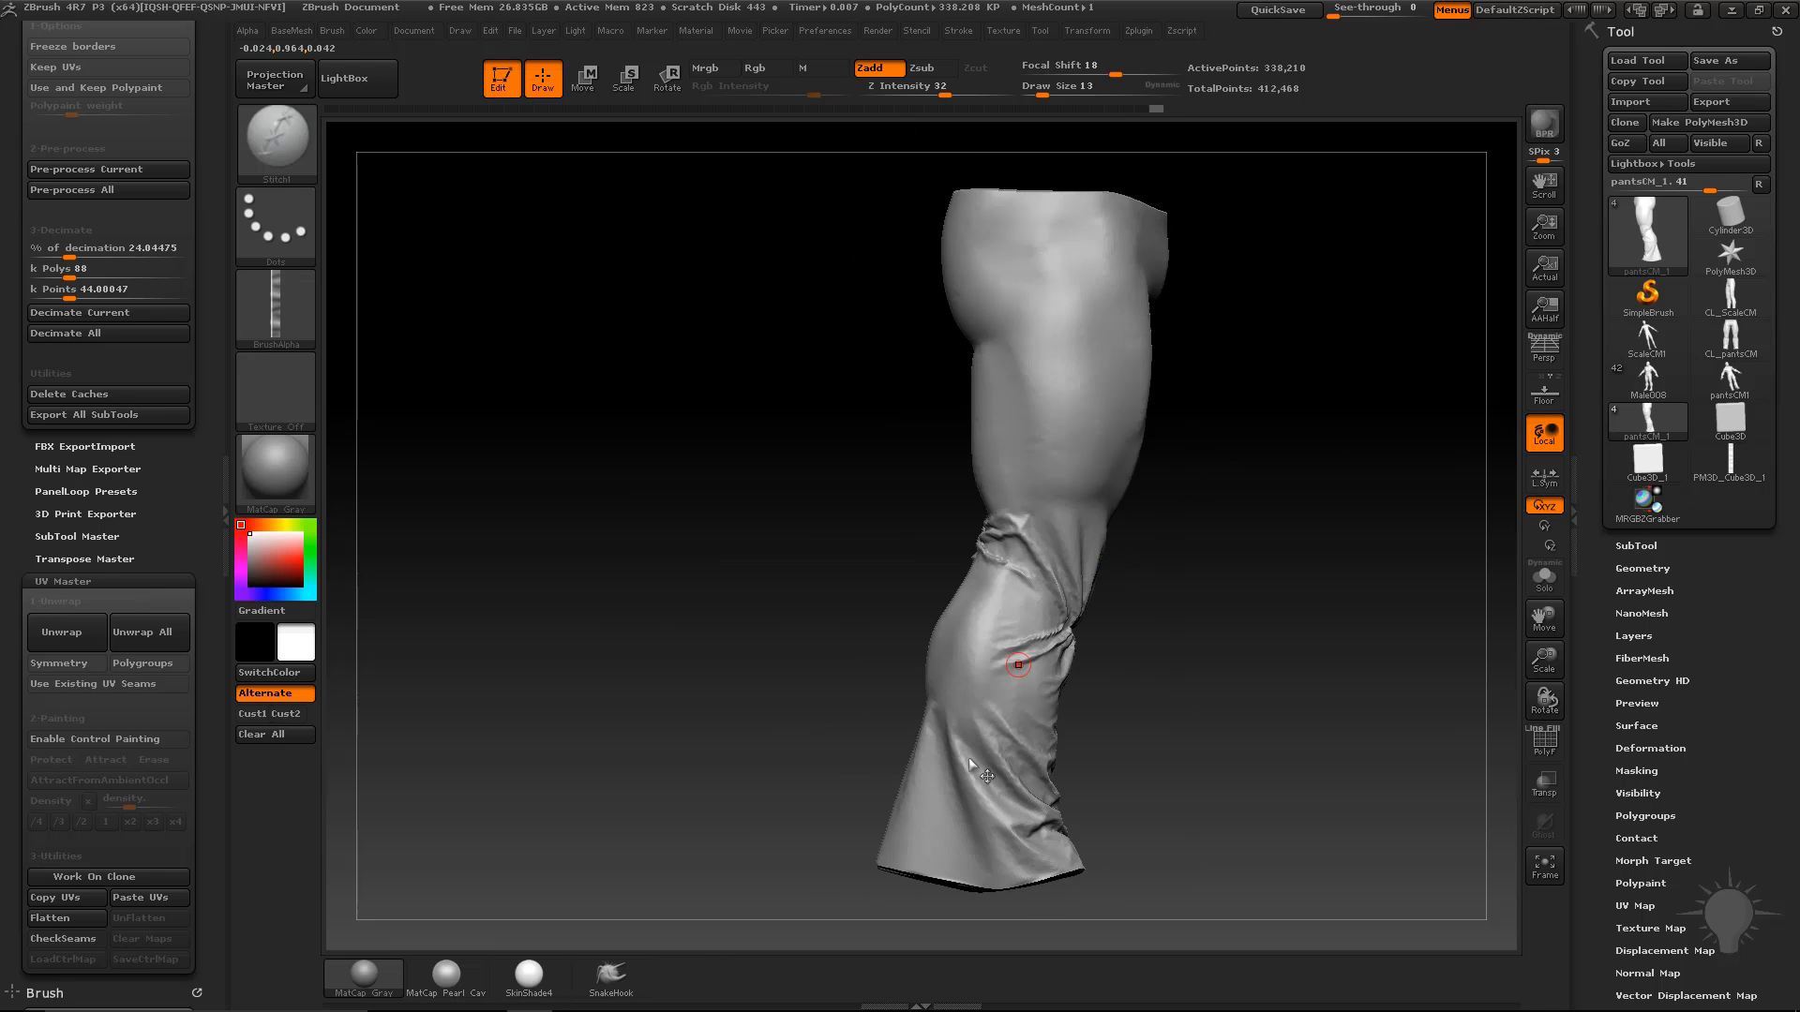
pyautogui.moveTo(1056, 377); pyautogui.dragTo(1061, 160)
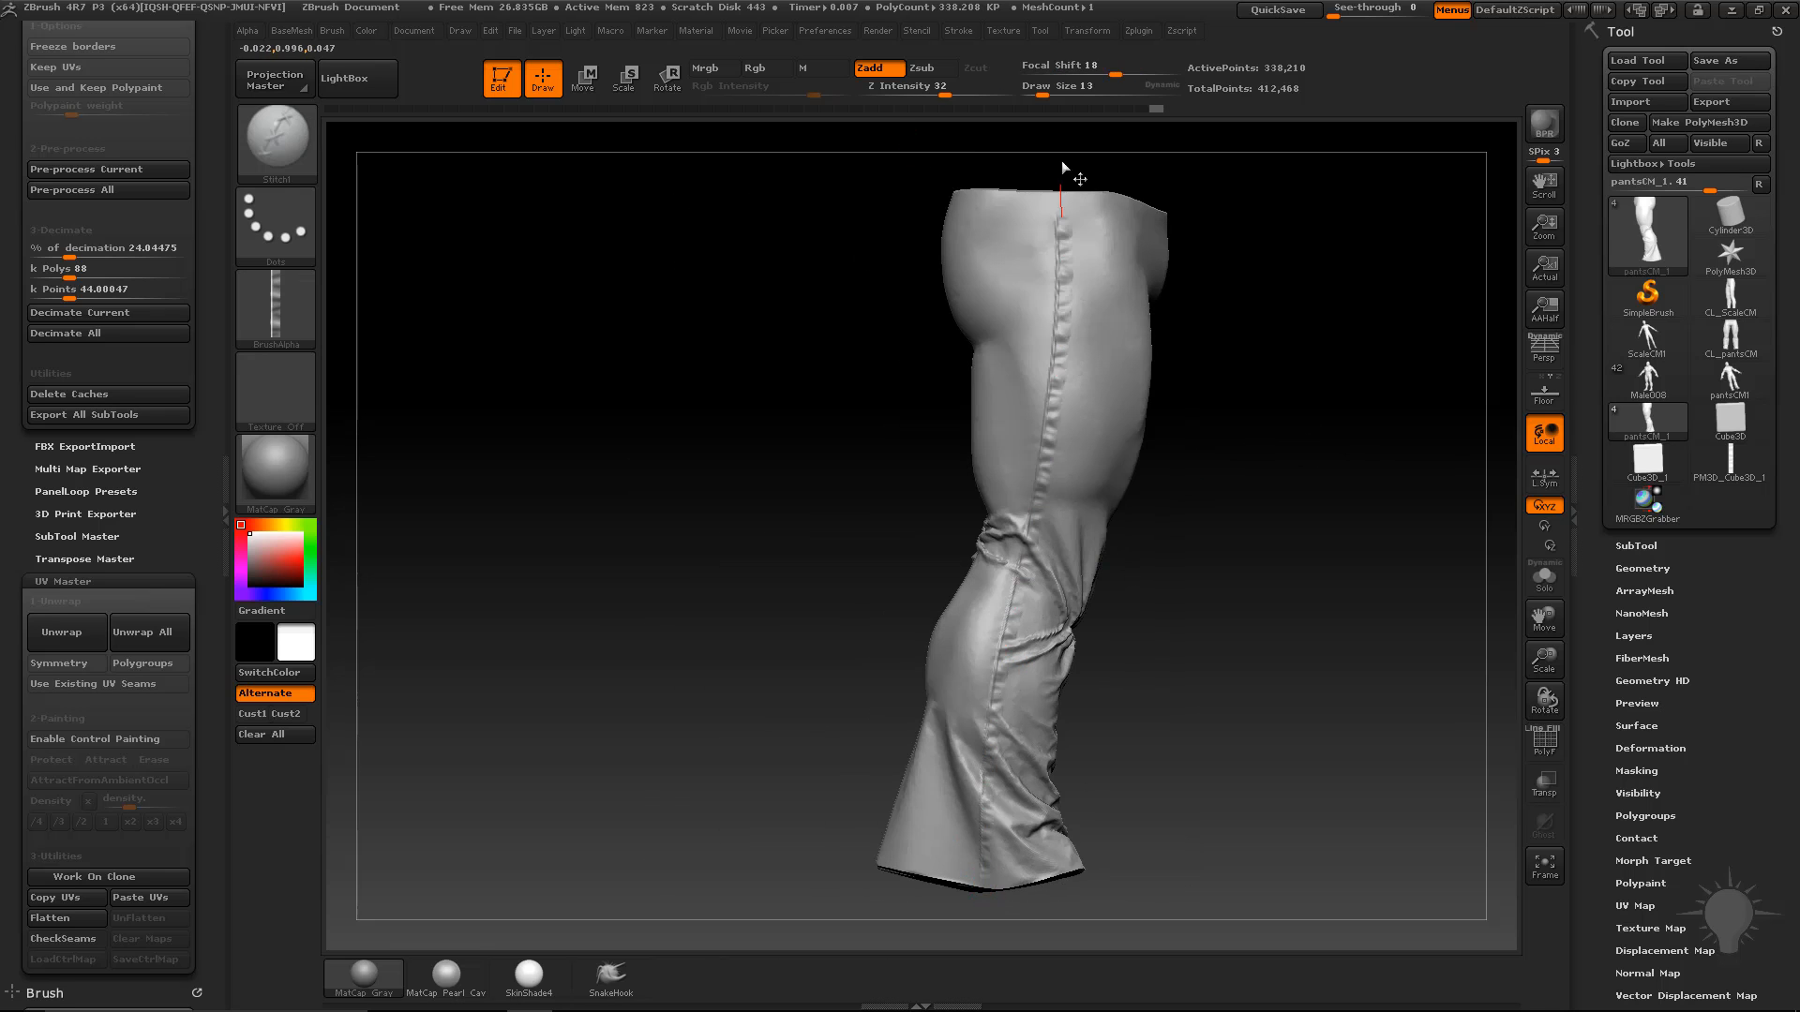
pyautogui.moveTo(1312, 450)
pyautogui.mouseDown()
pyautogui.moveTo(1228, 501)
pyautogui.moveTo(1108, 375)
pyautogui.moveTo(1130, 416)
pyautogui.mouseUp()
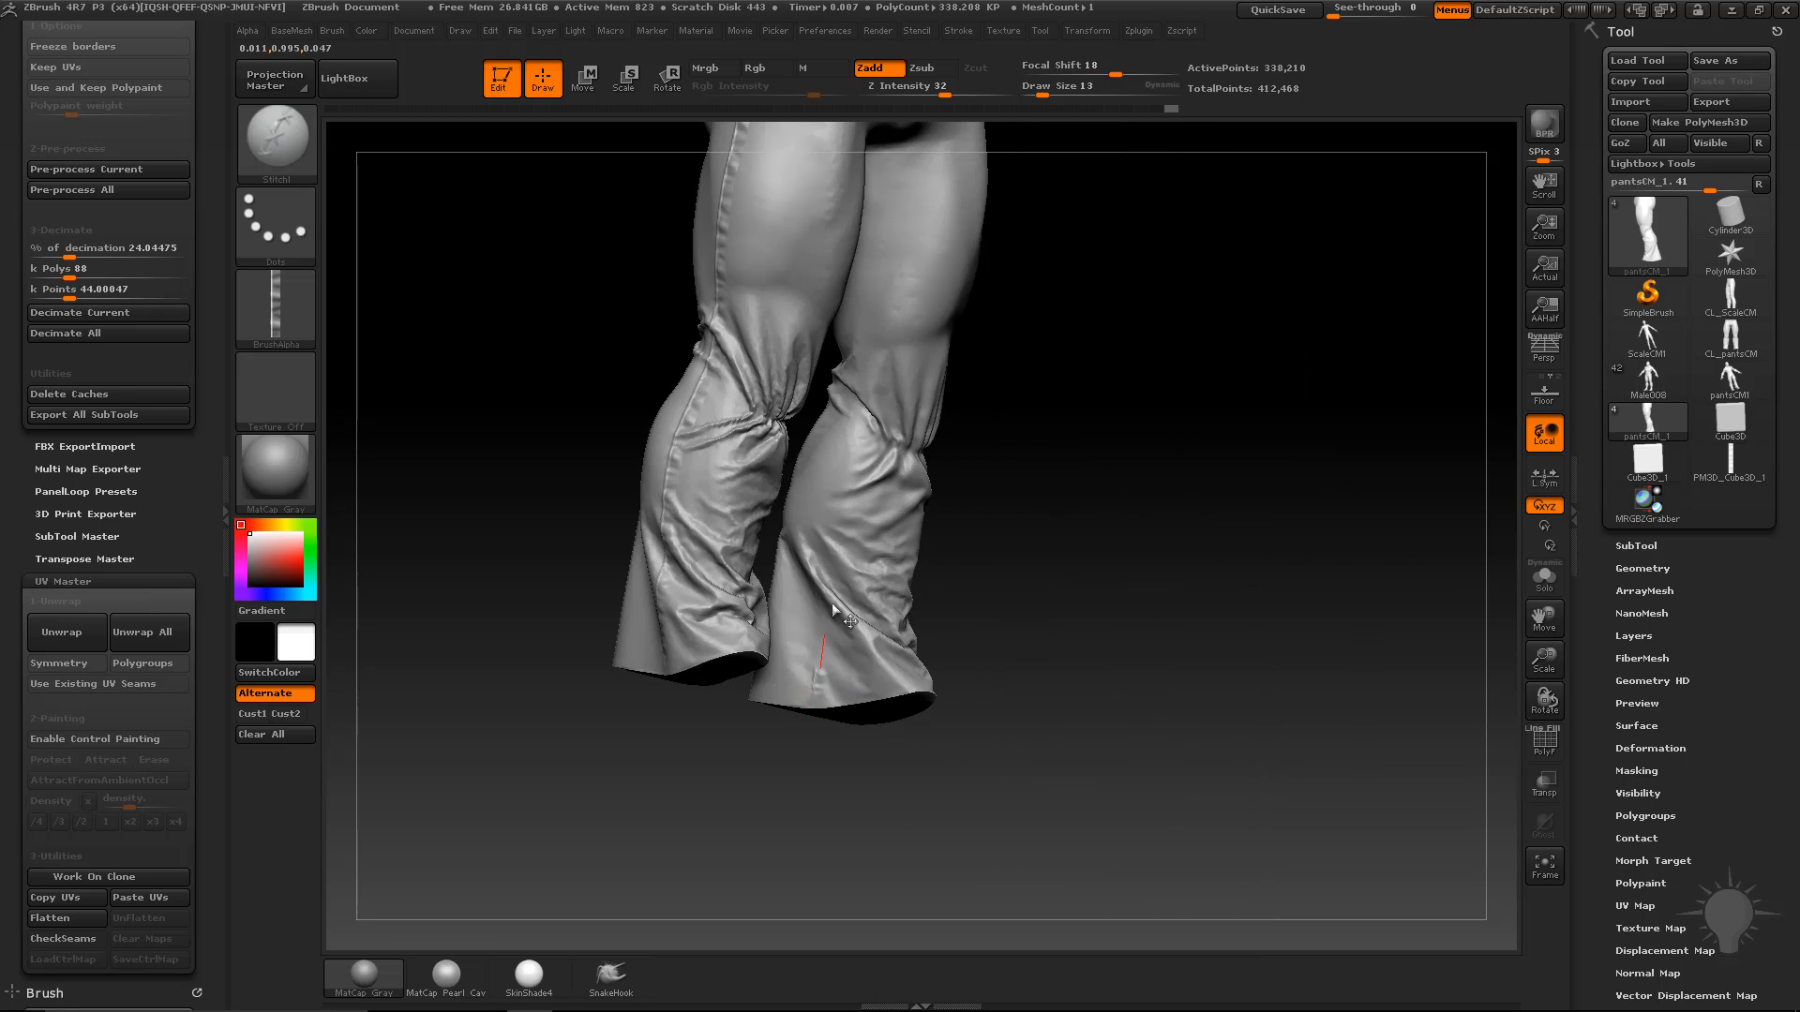
pyautogui.moveTo(897, 133)
pyautogui.mouseDown()
pyautogui.moveTo(1251, 579)
pyautogui.moveTo(1028, 543)
pyautogui.moveTo(1217, 575)
pyautogui.moveTo(986, 474)
pyautogui.moveTo(979, 375)
pyautogui.mouseUp()
# Step: Switch to the Standard brush and turn off its alpha
pyautogui.press('b')
pyautogui.press('s')
pyautogui.press('t')
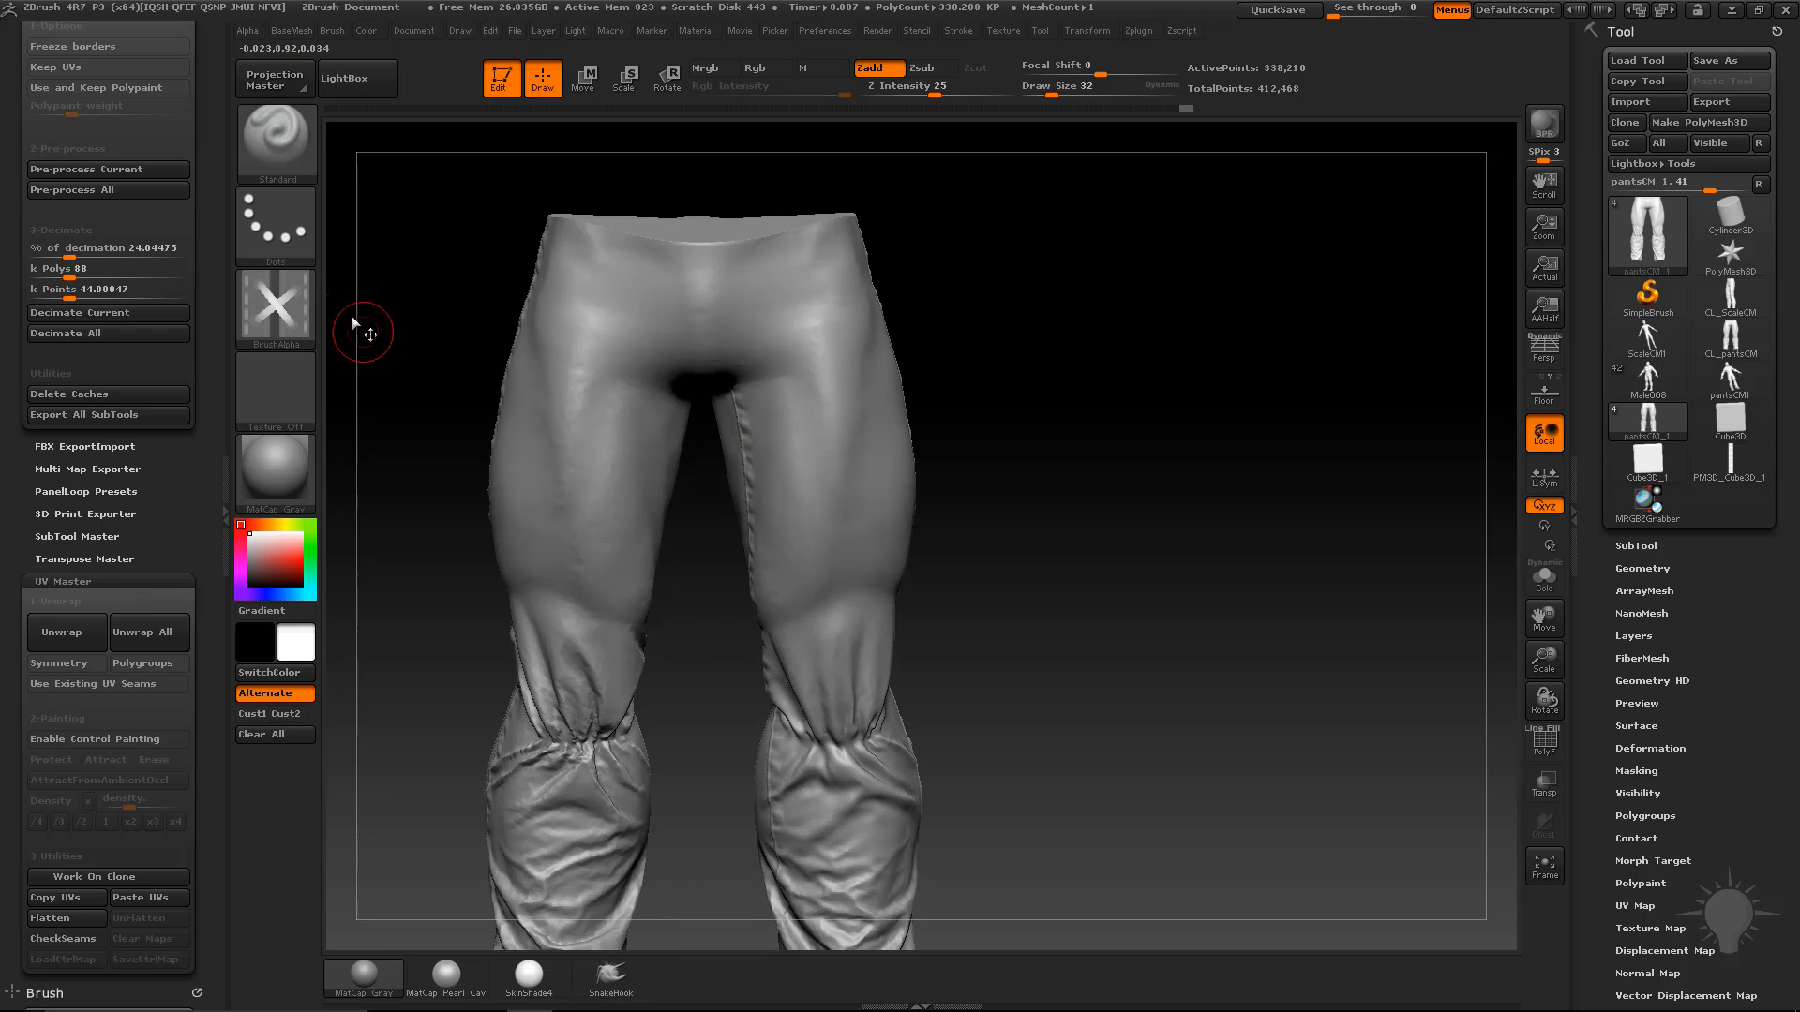
pyautogui.click(293, 313)
pyautogui.click(378, 316)
# Step: Sculpt tension folds radiating from the crotch across the upper thigh with draw size 19 and soften them with the Smooth brush
pyautogui.keyDown('alt'); pyautogui.moveTo(1110, 245); pyautogui.dragTo(908, 492); pyautogui.keyUp('alt')
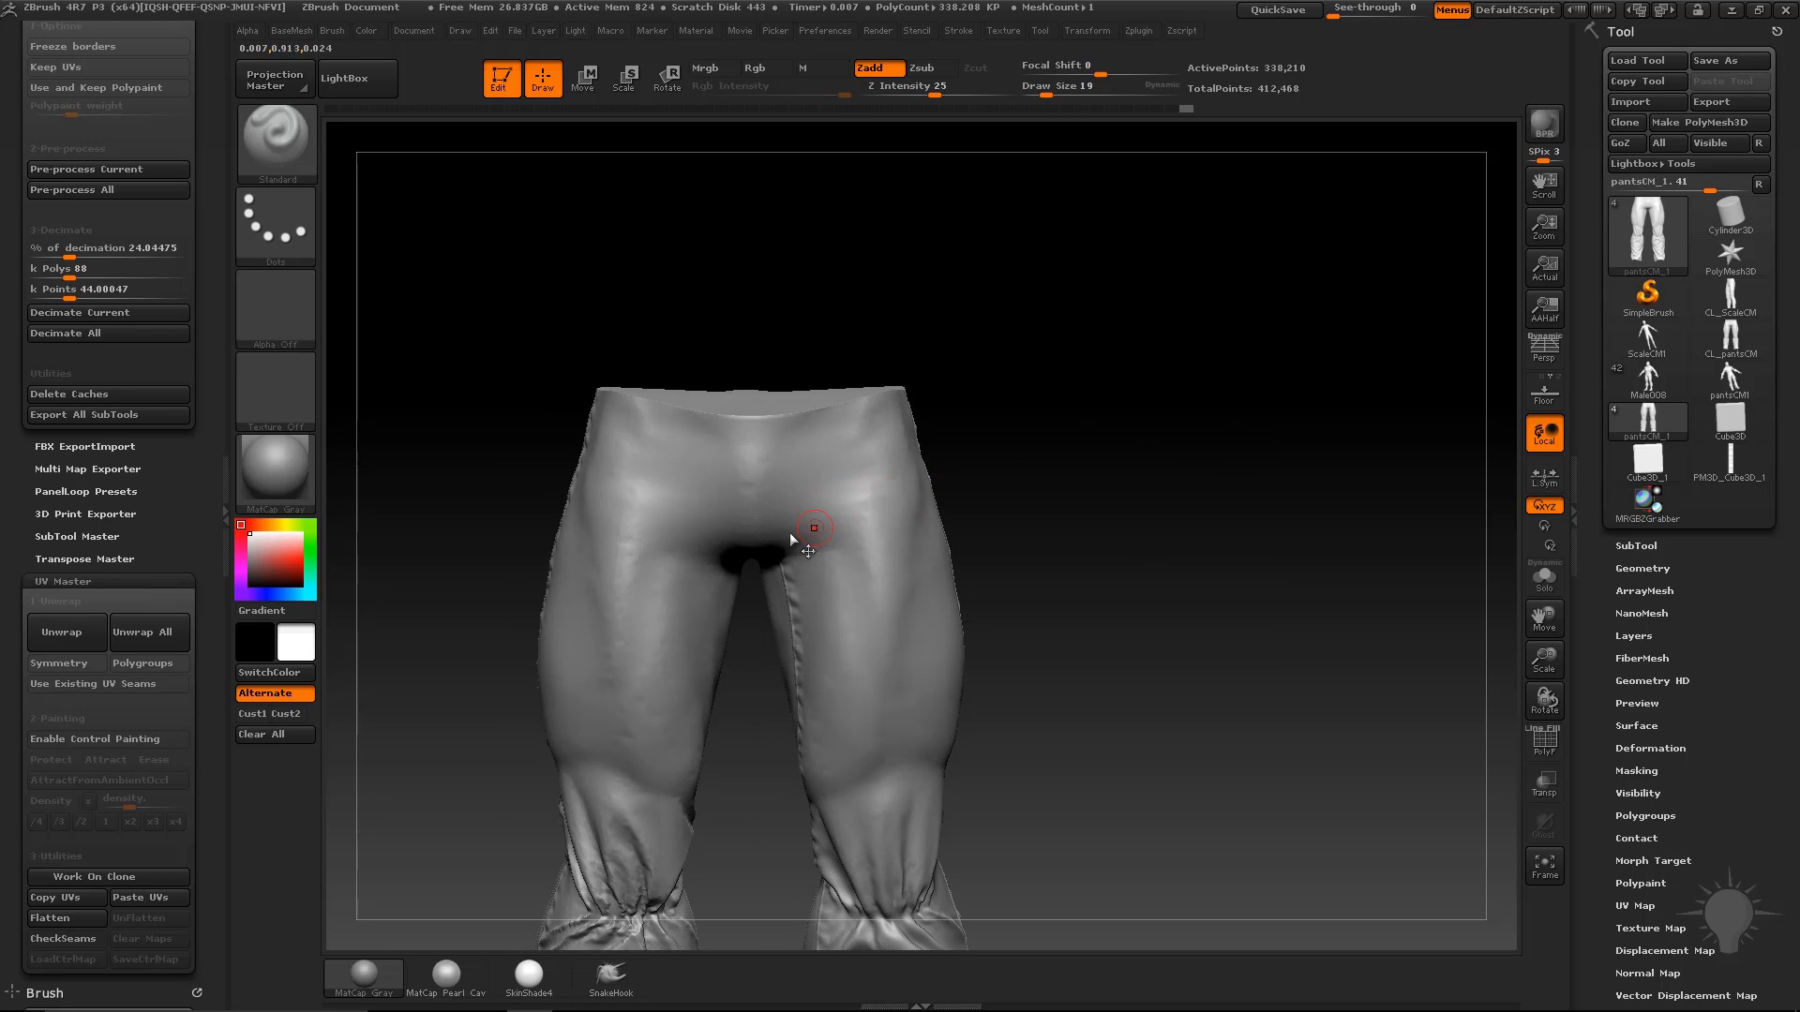
pyautogui.moveTo(1023, 480); pyautogui.dragTo(979, 455)
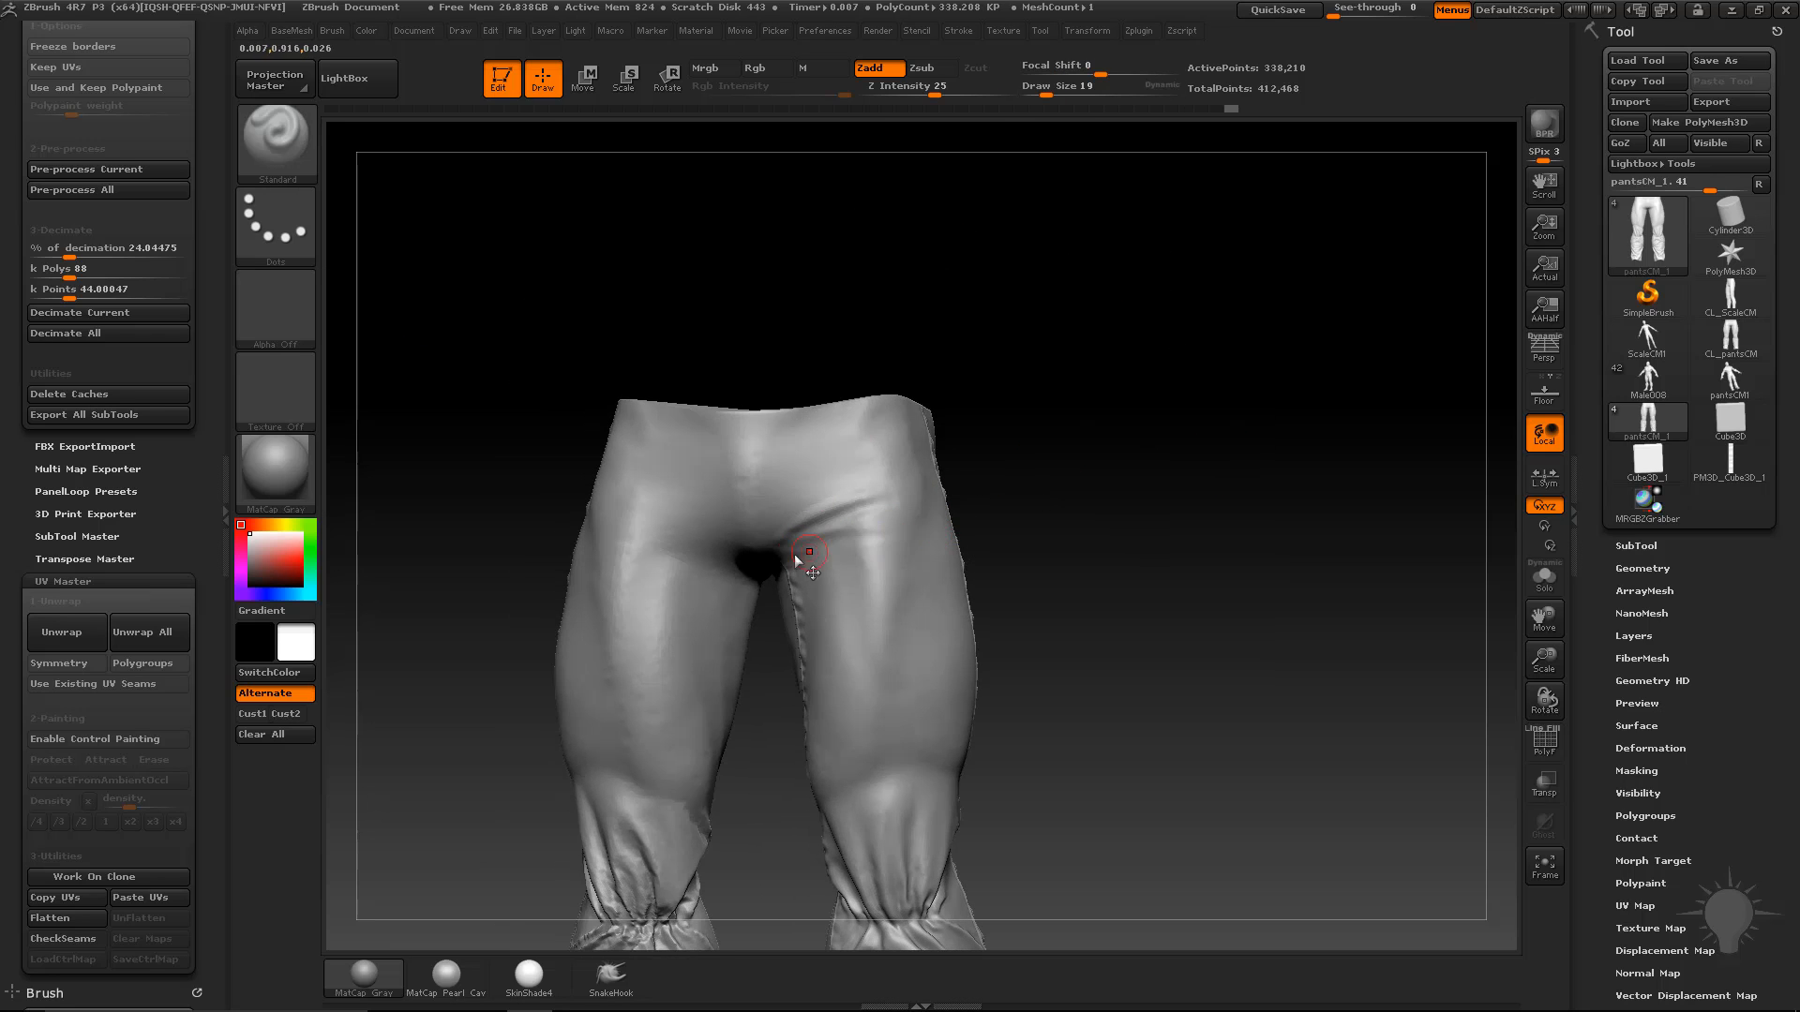
pyautogui.moveTo(797, 554); pyautogui.dragTo(890, 572)
pyautogui.moveTo(1021, 542); pyautogui.dragTo(924, 552)
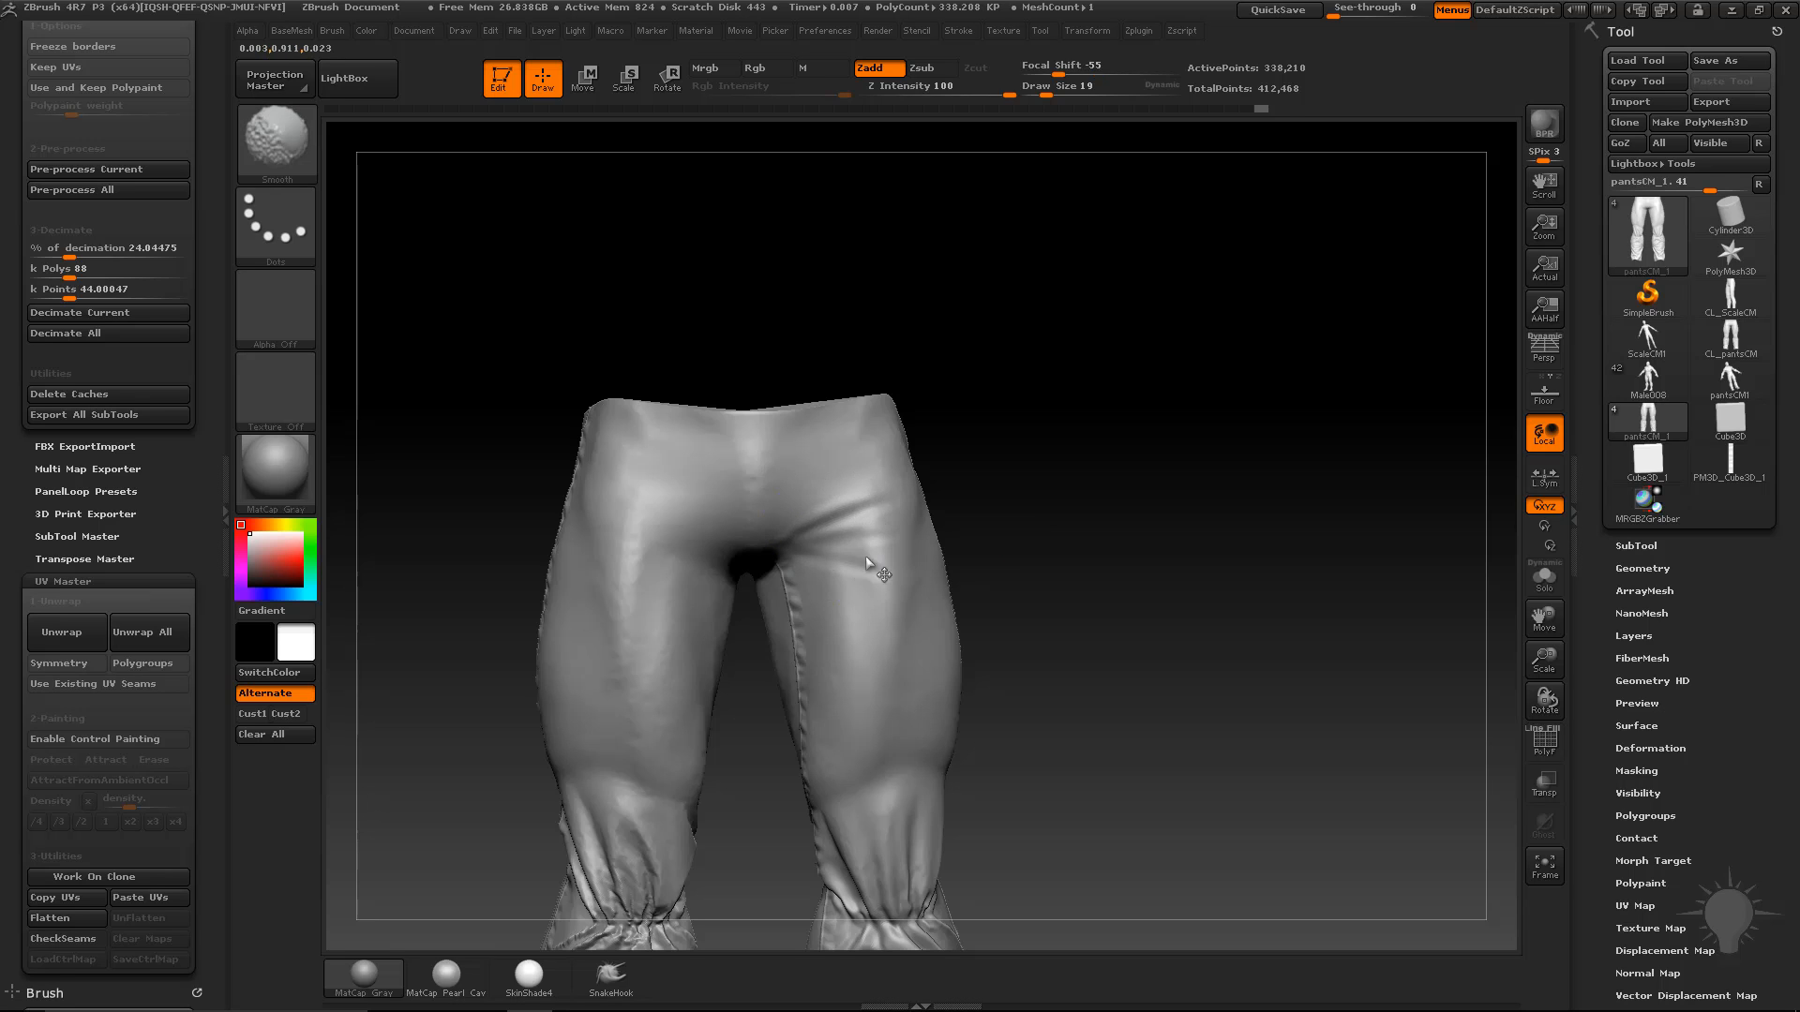
pyautogui.moveTo(1148, 573); pyautogui.dragTo(1004, 590)
pyautogui.keyDown('alt'); pyautogui.moveTo(1125, 726); pyautogui.dragTo(1055, 539); pyautogui.keyUp('alt')
pyautogui.moveTo(647, 529); pyautogui.dragTo(844, 527)
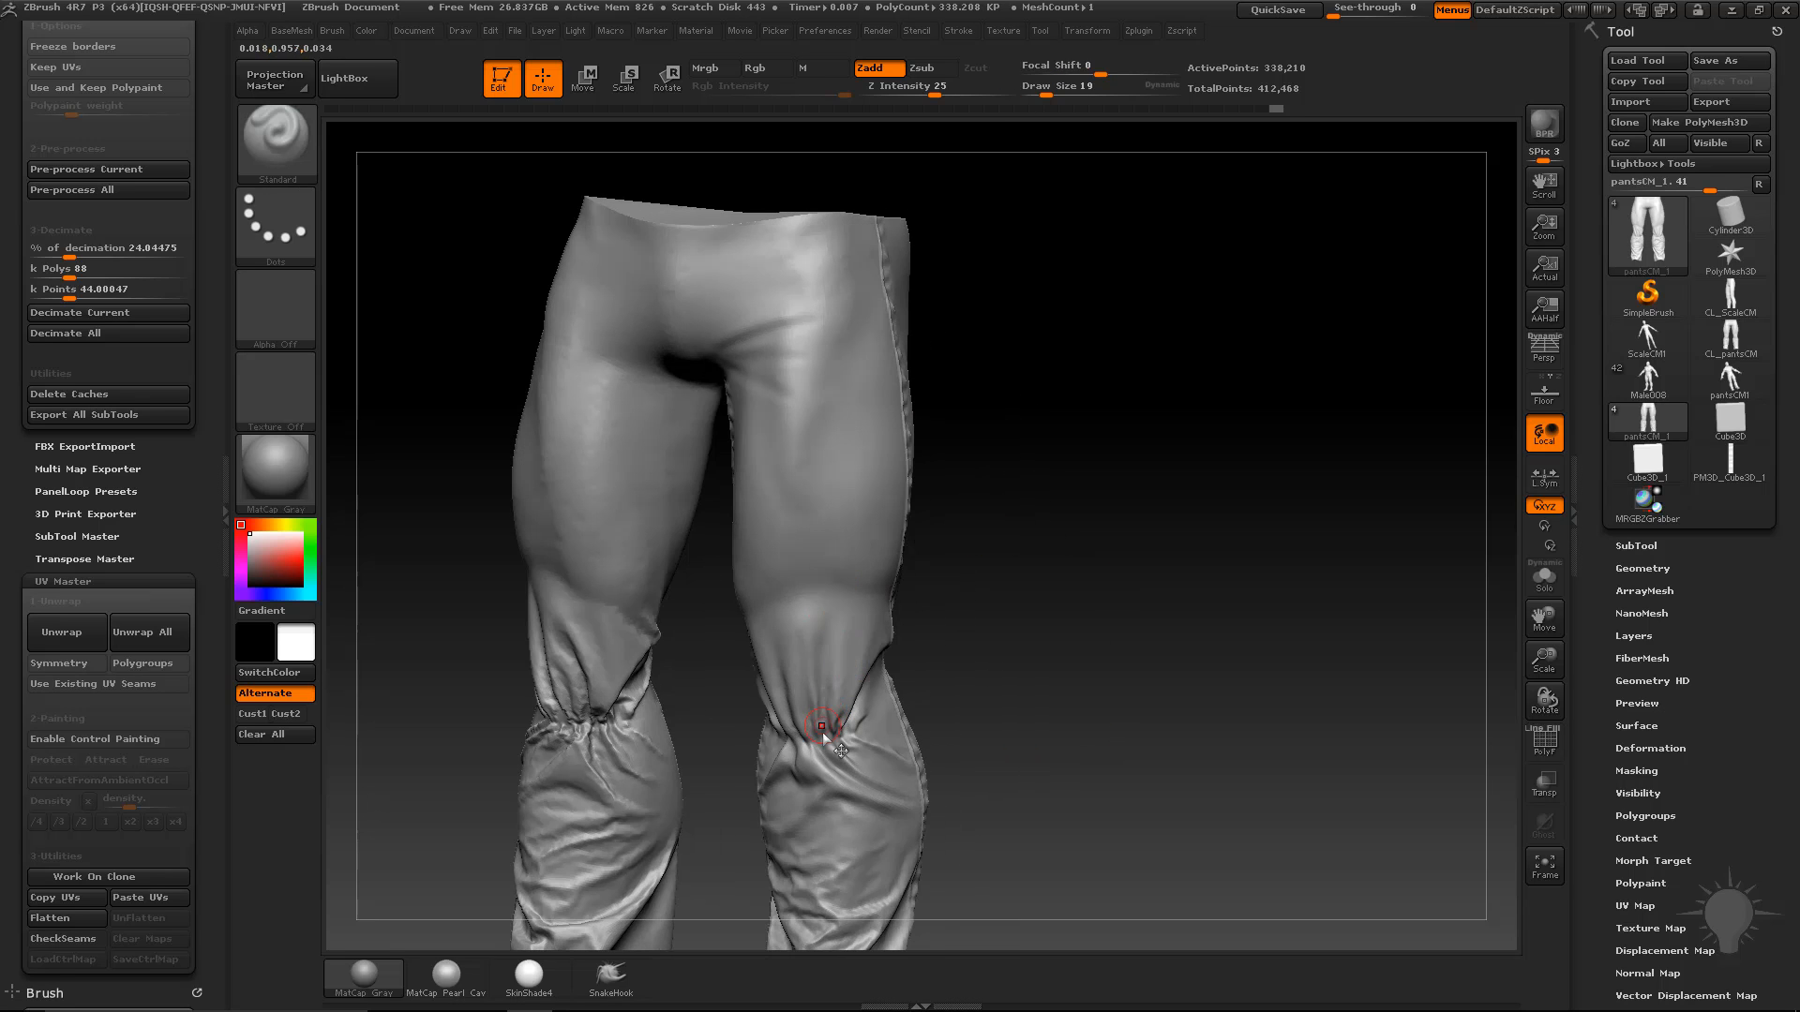
# Step: Refine and smooth the wrinkles around the gathered knee and lower leg of the seamed side
pyautogui.press('shift')
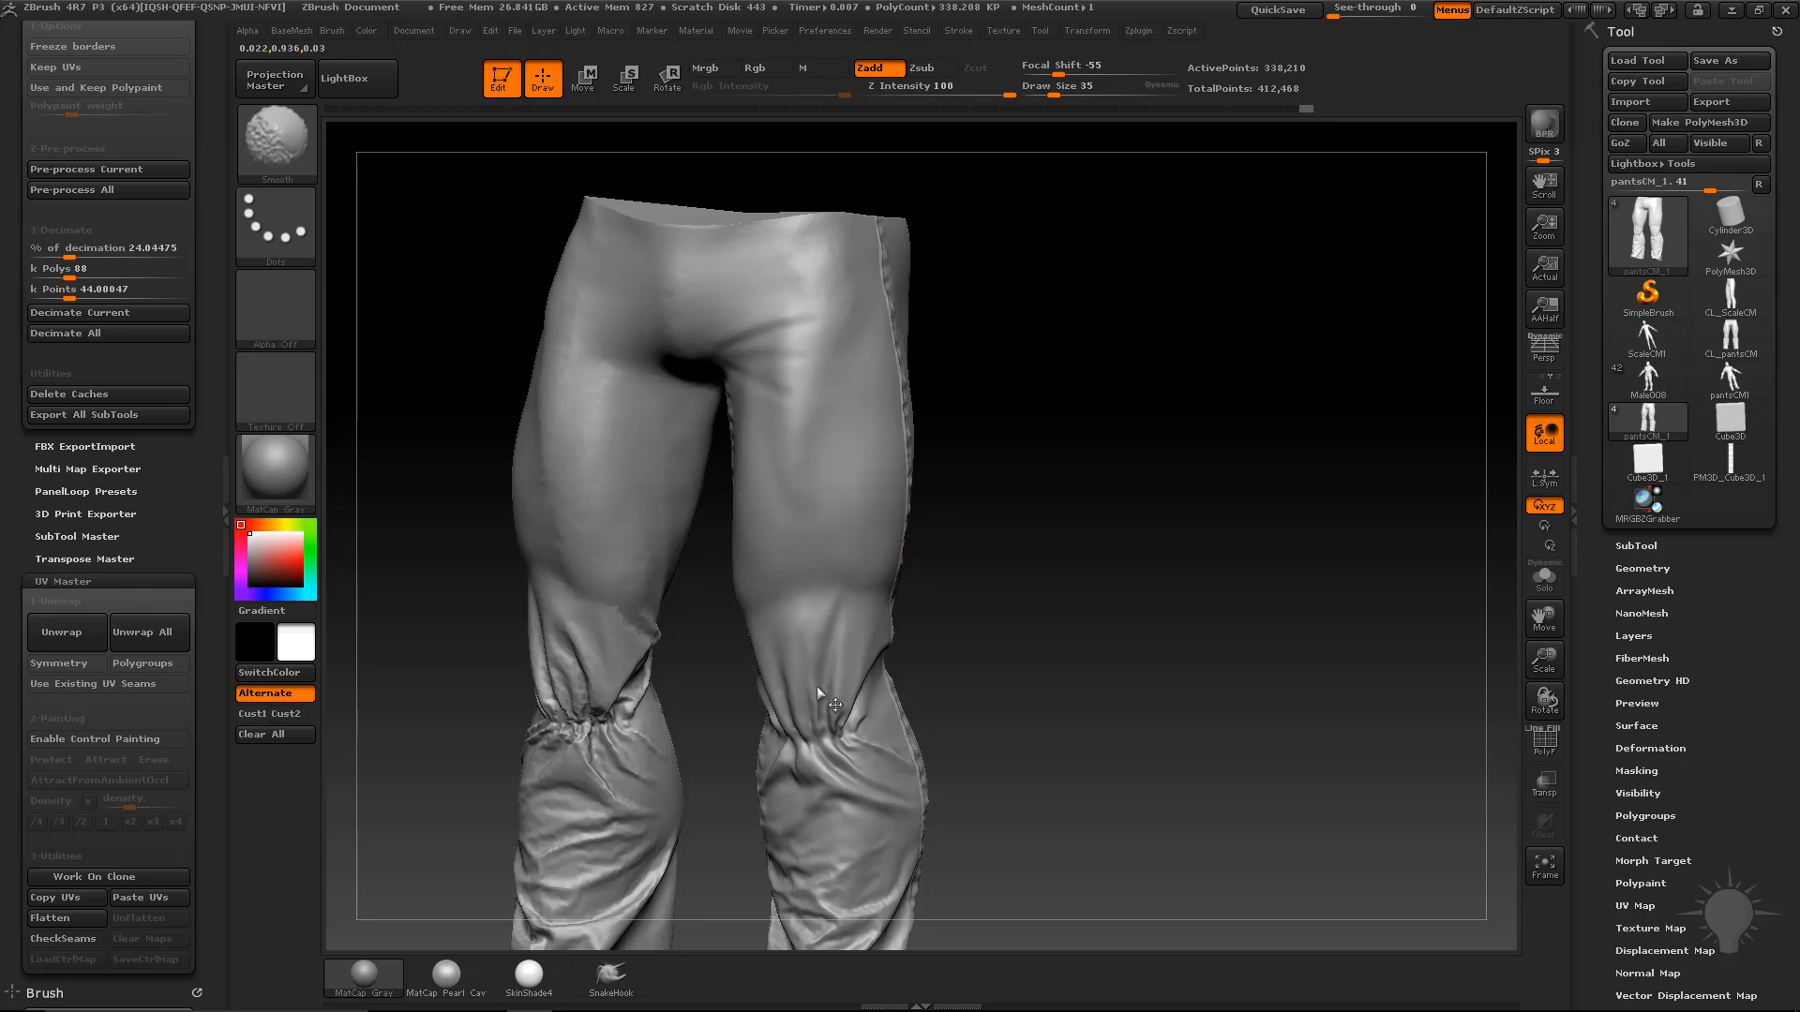
pyautogui.moveTo(942, 679); pyautogui.dragTo(1025, 667)
pyautogui.keyDown('alt'); pyautogui.moveTo(992, 727); pyautogui.dragTo(974, 589); pyautogui.keyUp('alt')
pyautogui.press('shift')
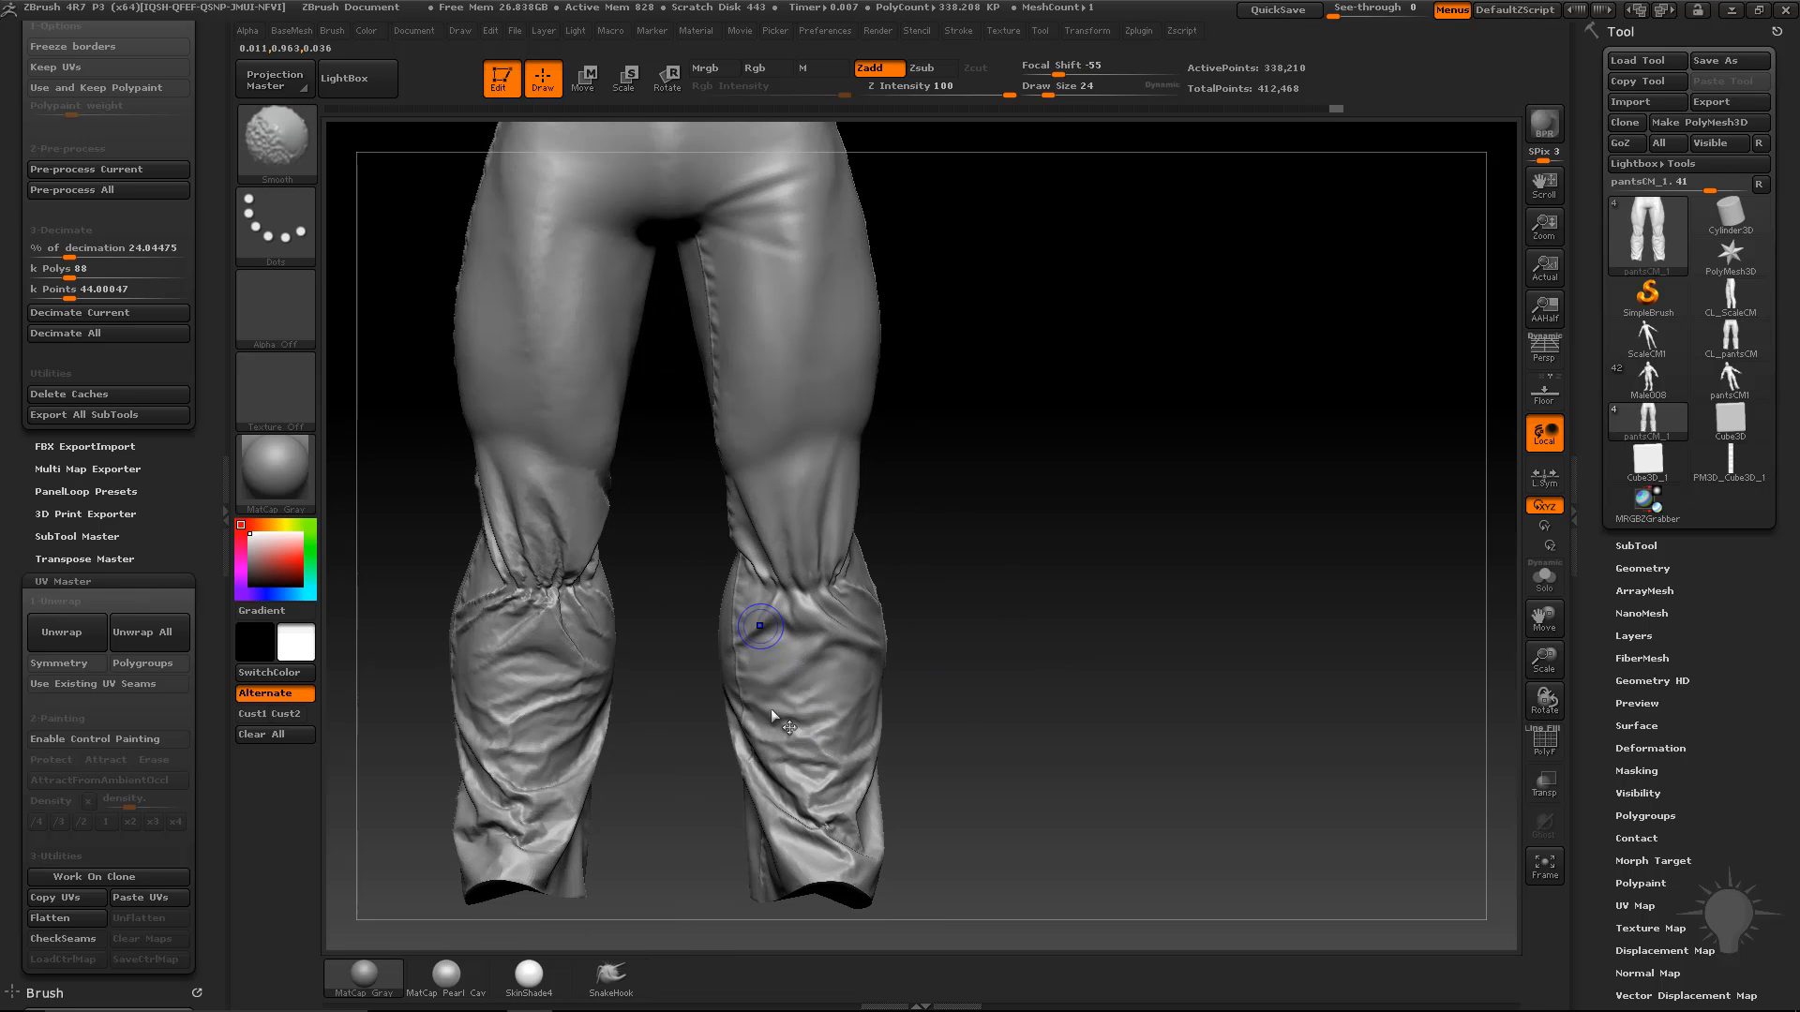
pyautogui.moveTo(1133, 661); pyautogui.dragTo(924, 635)
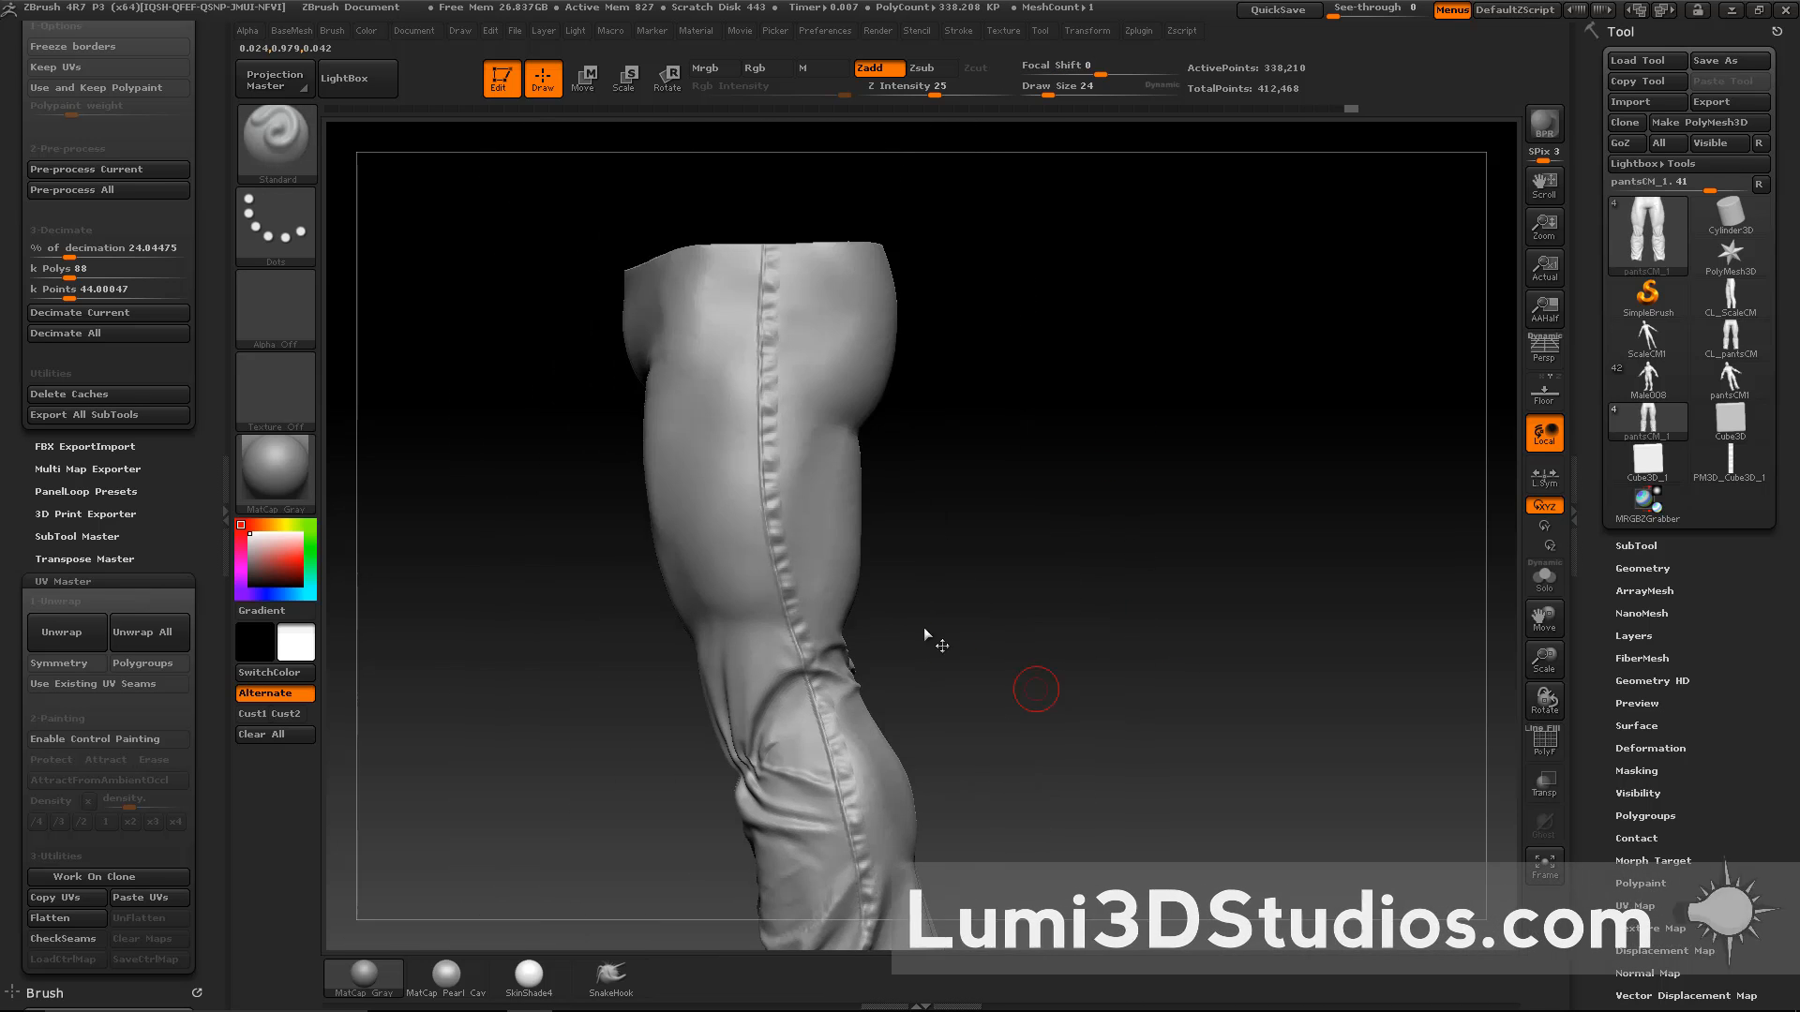
pyautogui.moveTo(1217, 715); pyautogui.dragTo(1157, 603)
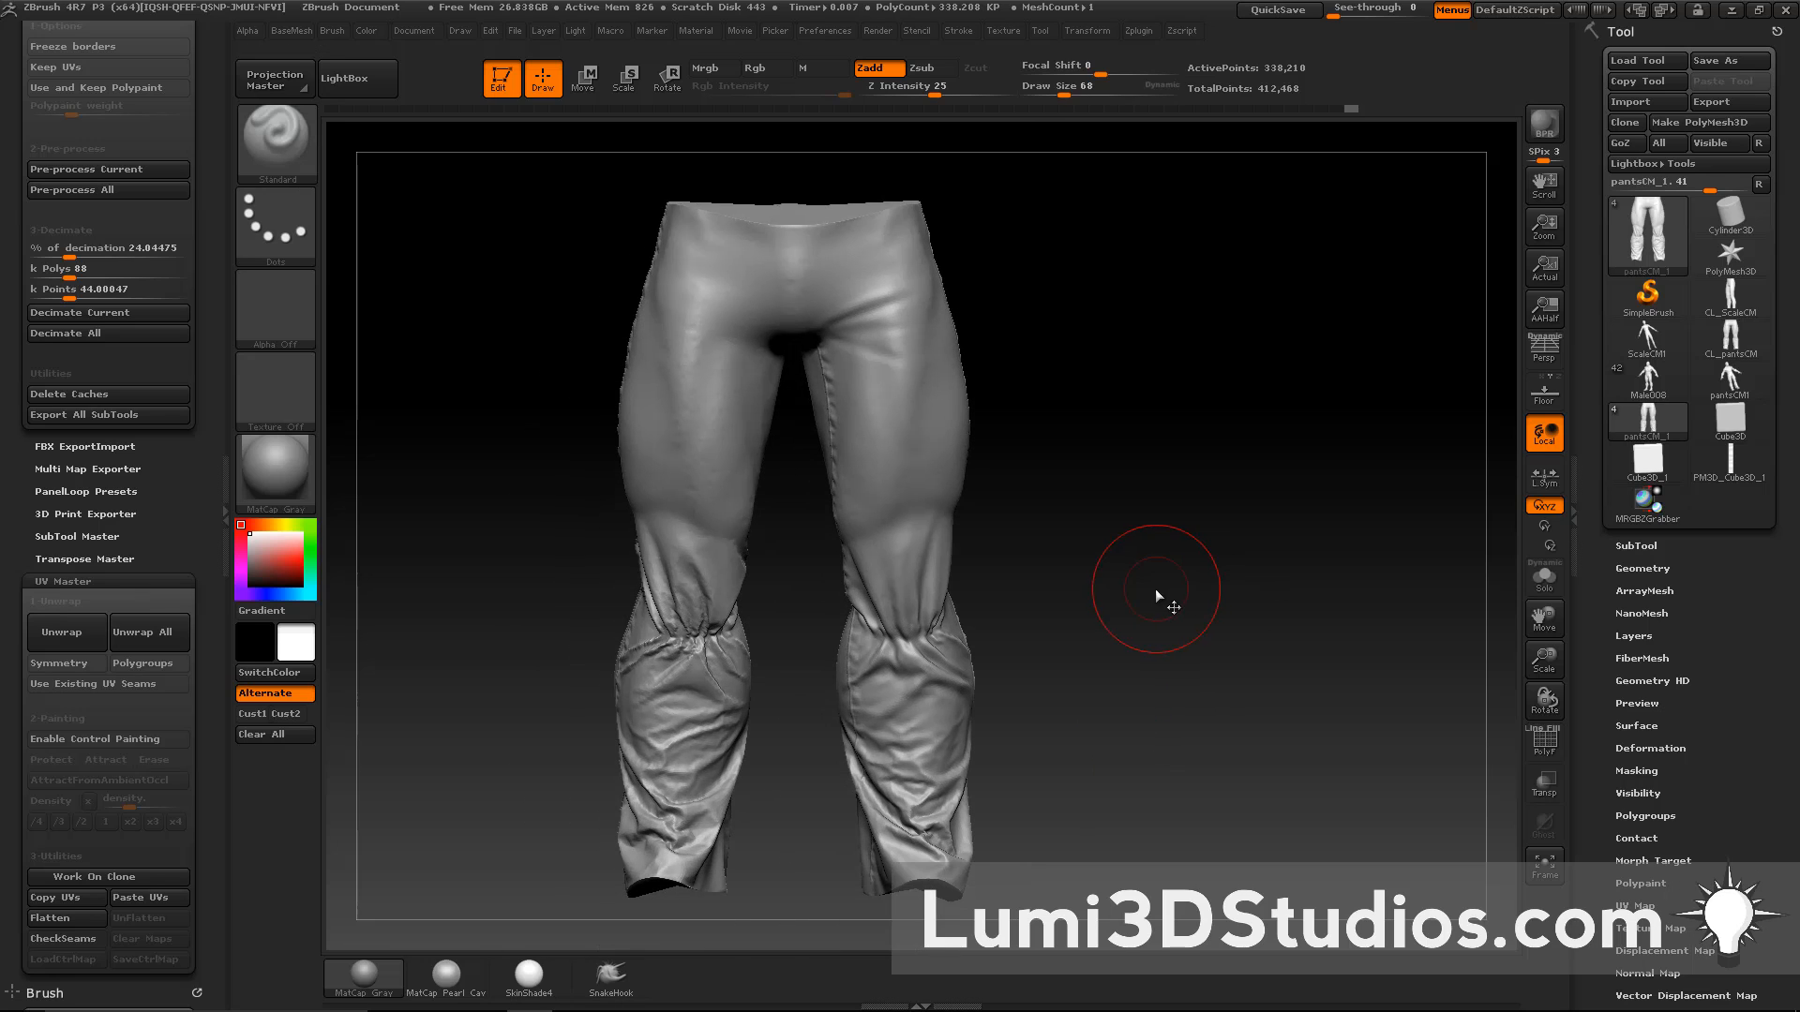